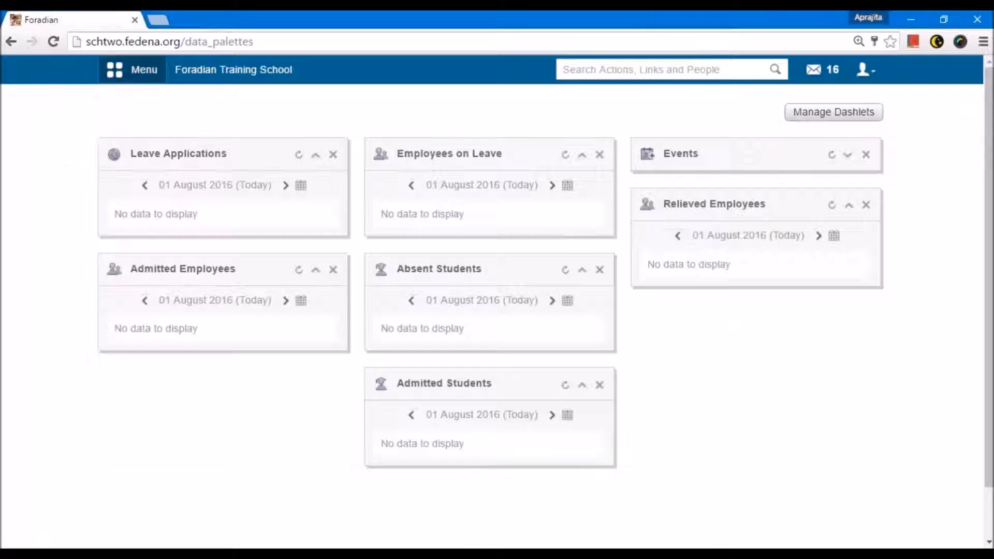
# Open the school's Configuration page from the dashboard.
pyautogui.click(533, 111)
pyautogui.click(355, 200)
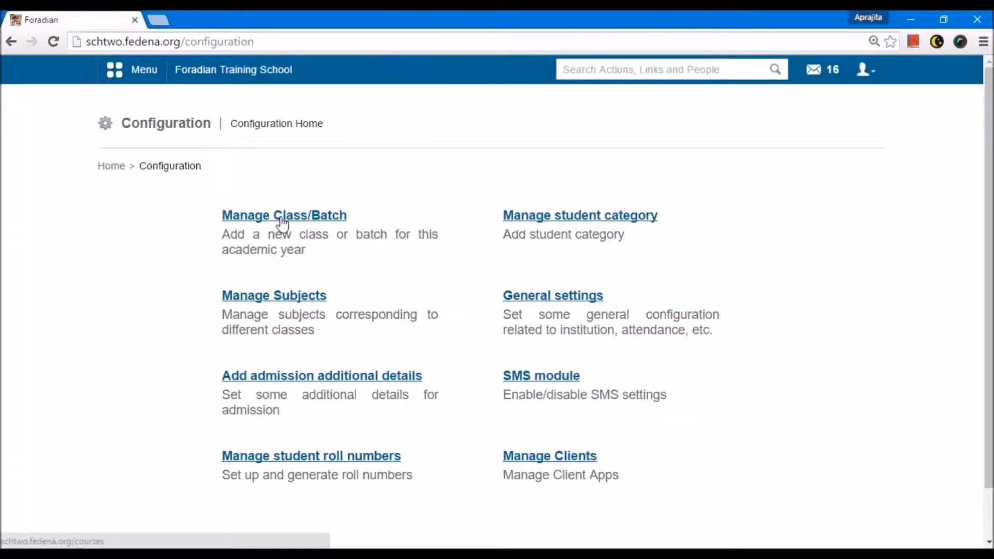
# Switch to Notepad, add "K-12" beneath the "Manage courses and batches" heading, highlight it, and return to the browser.
pyautogui.click(236, 554)
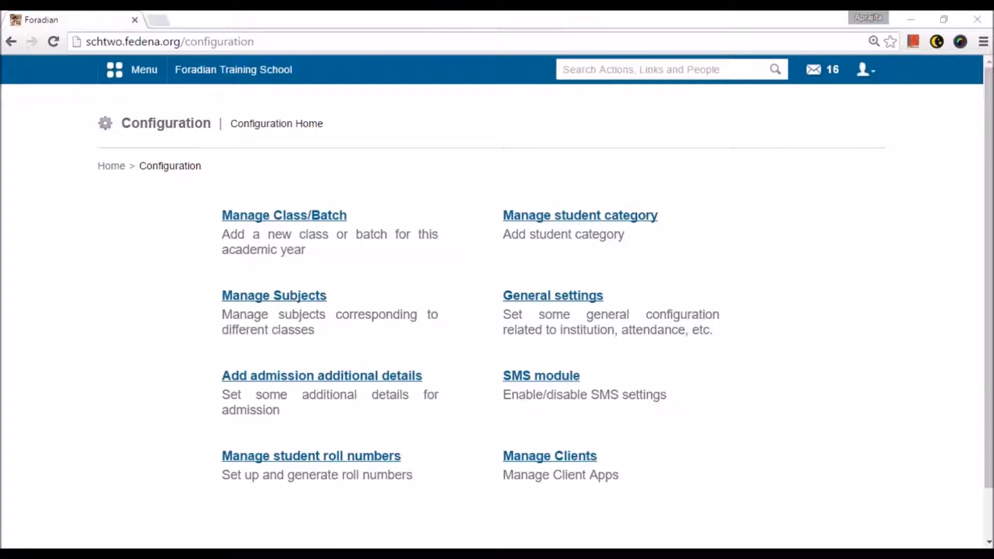
pyautogui.write('K-12')
pyautogui.press('Return')
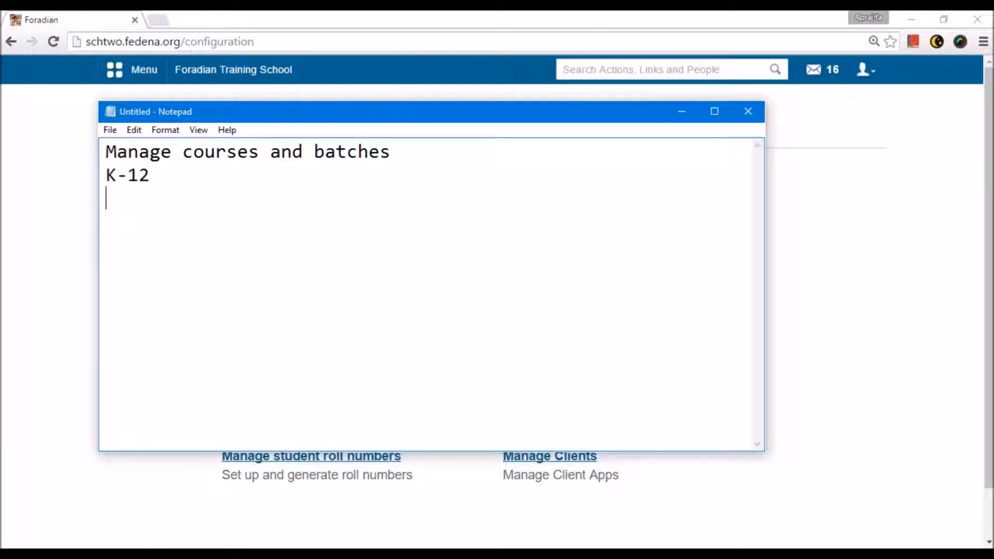
pyautogui.moveTo(155, 175); pyautogui.dragTo(112, 175)
pyautogui.click(33, 221)
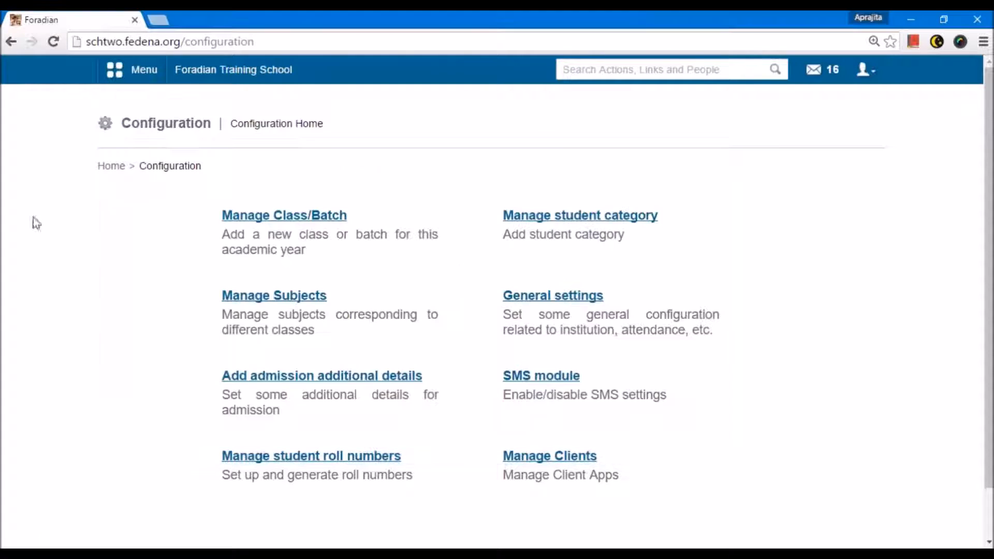
# Review the institution type in the general settings and return to the Configuration page.
pyautogui.click(508, 299)
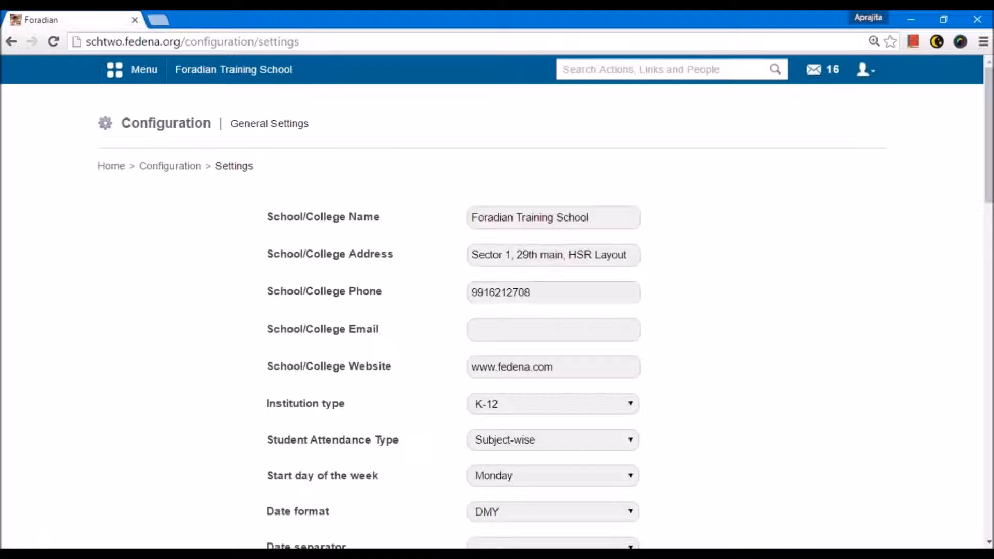
pyautogui.scroll(-2, 477, 321)
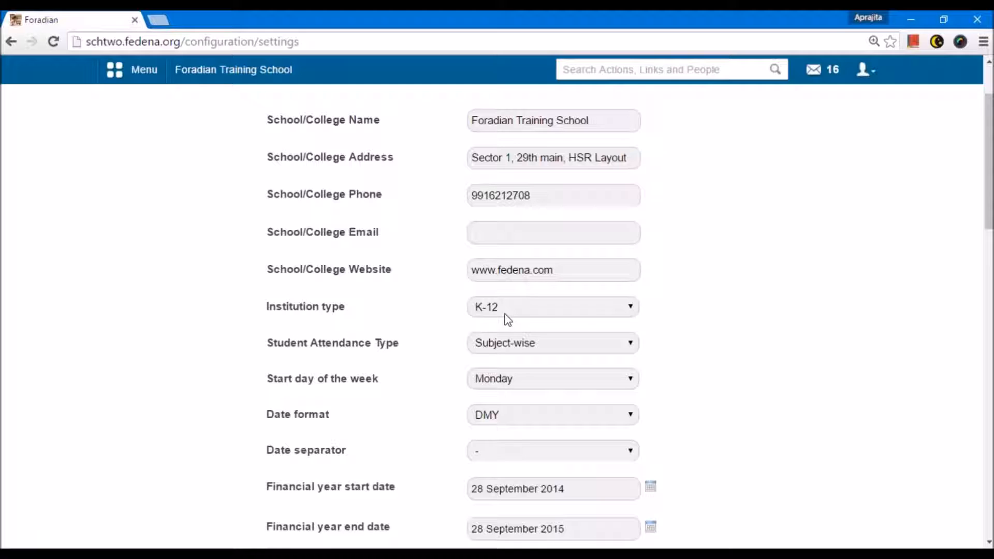
pyautogui.scroll(2, 502, 313)
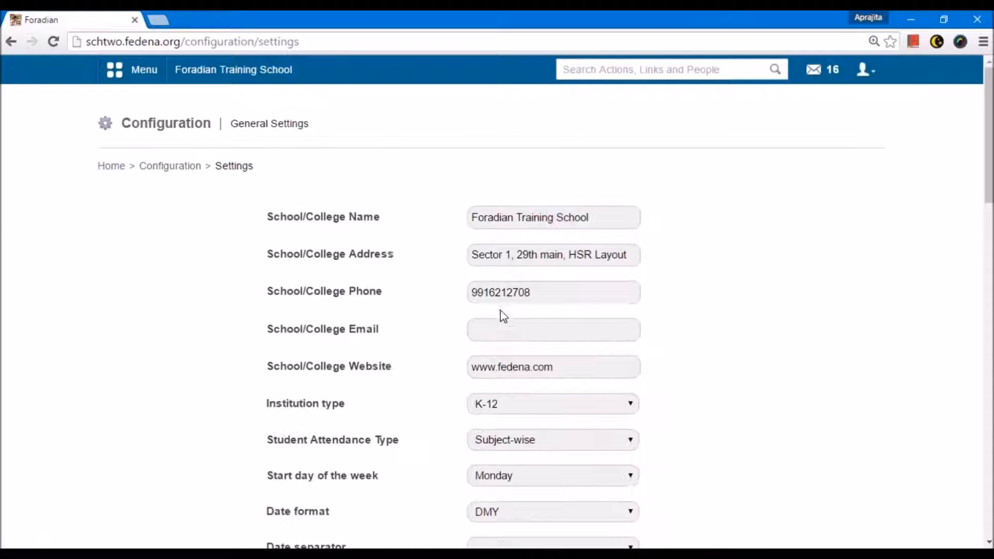
pyautogui.click(173, 167)
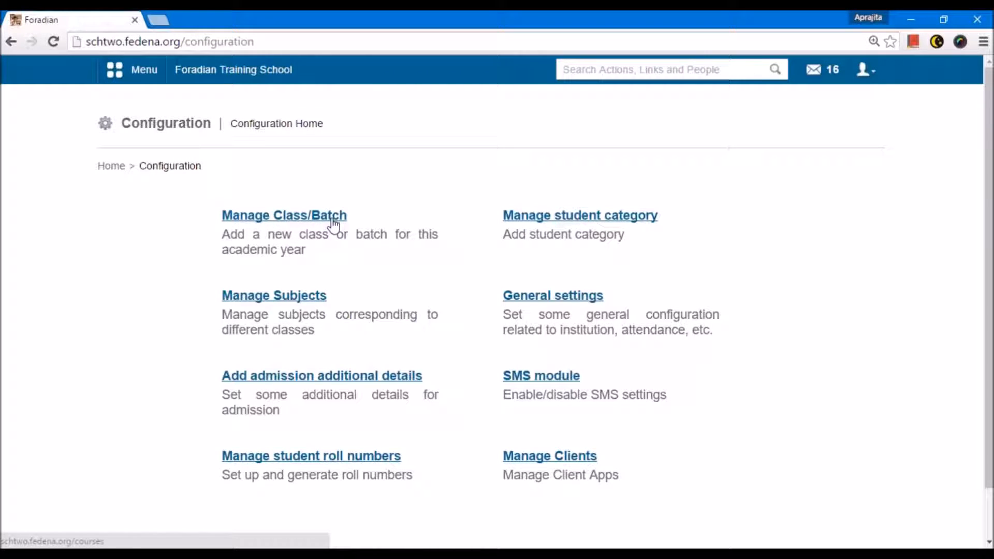
# Set the institution type to Higher Education in the general settings and save the change.
pyautogui.click(523, 296)
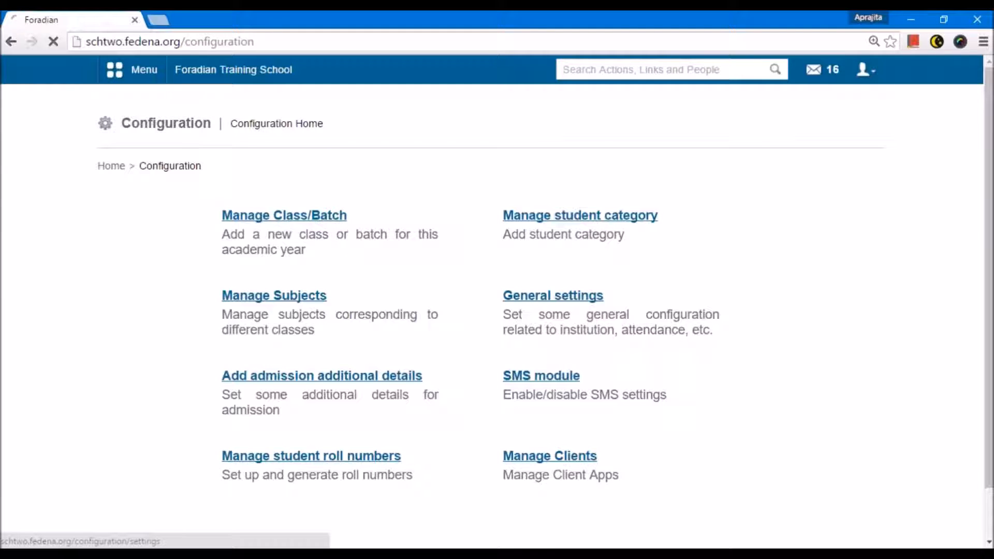
pyautogui.scroll(-3, 502, 300)
pyautogui.click(504, 258)
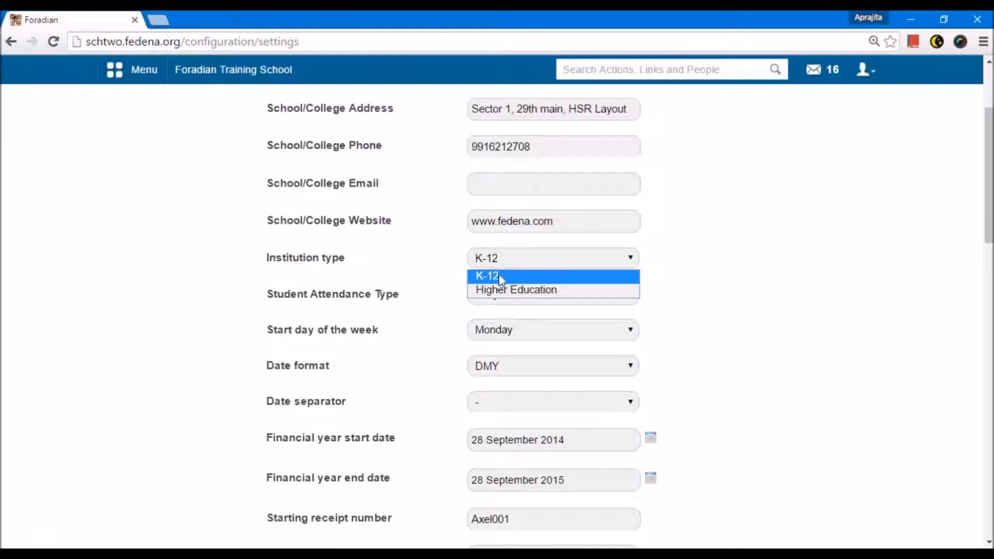
pyautogui.click(500, 291)
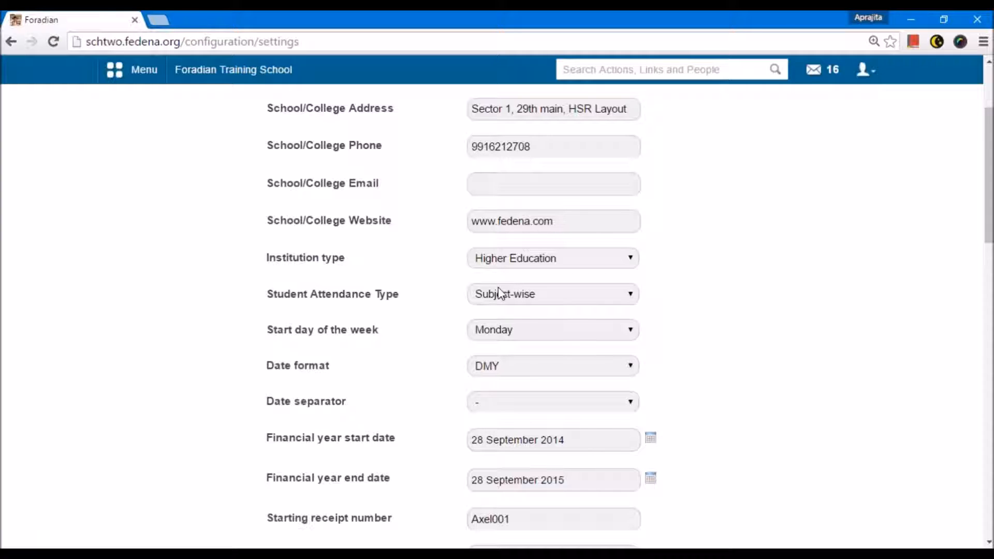
pyautogui.scroll(-20, 450, 324)
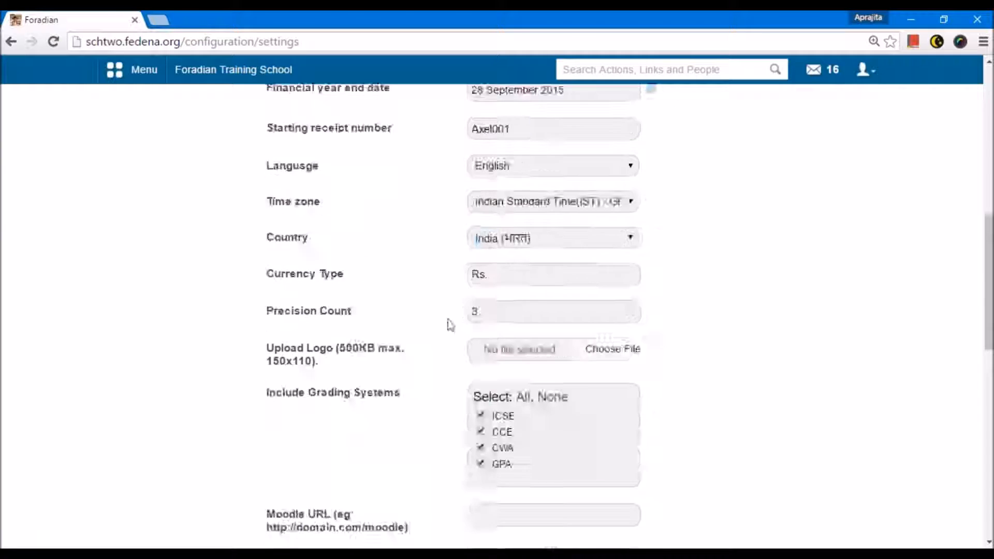
pyautogui.click(489, 432)
pyautogui.scroll(20, 295, 331)
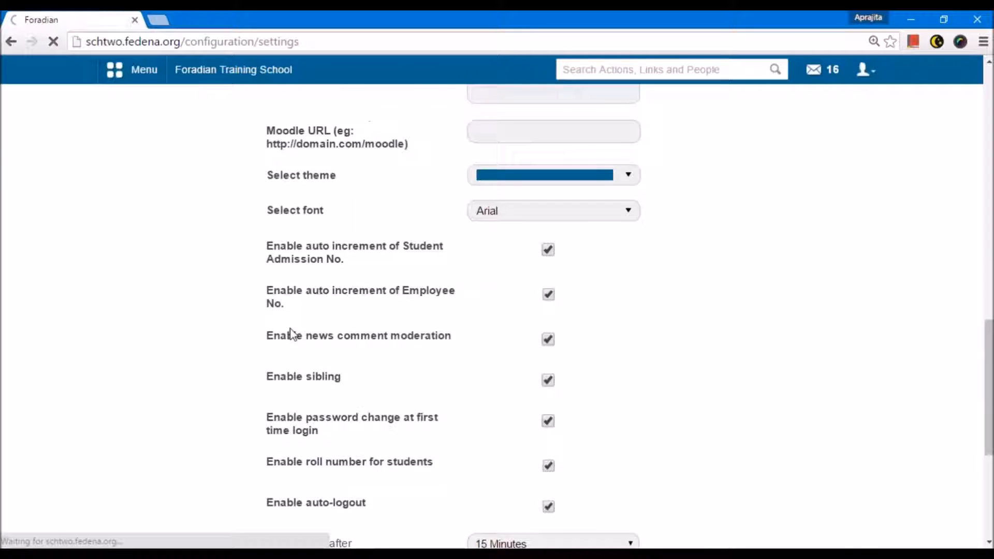
# Return to the Configuration page and open the Manage Course list under Manage Course/Batch.
pyautogui.click(195, 167)
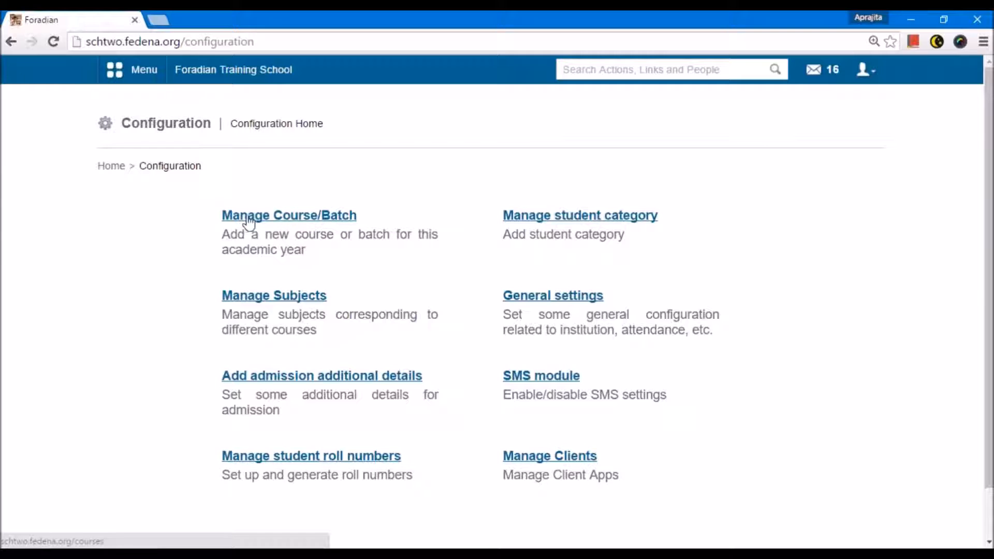
pyautogui.click(332, 220)
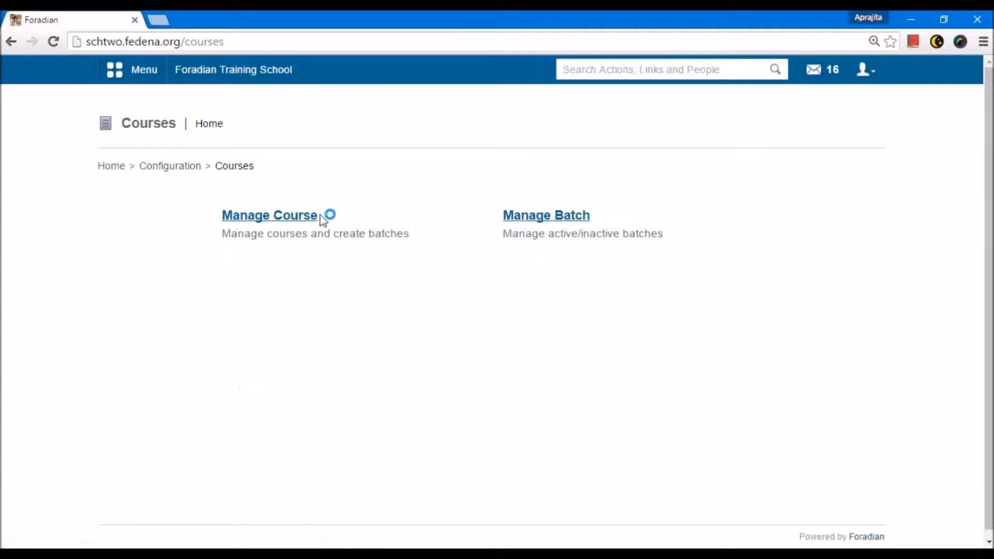
pyautogui.click(294, 222)
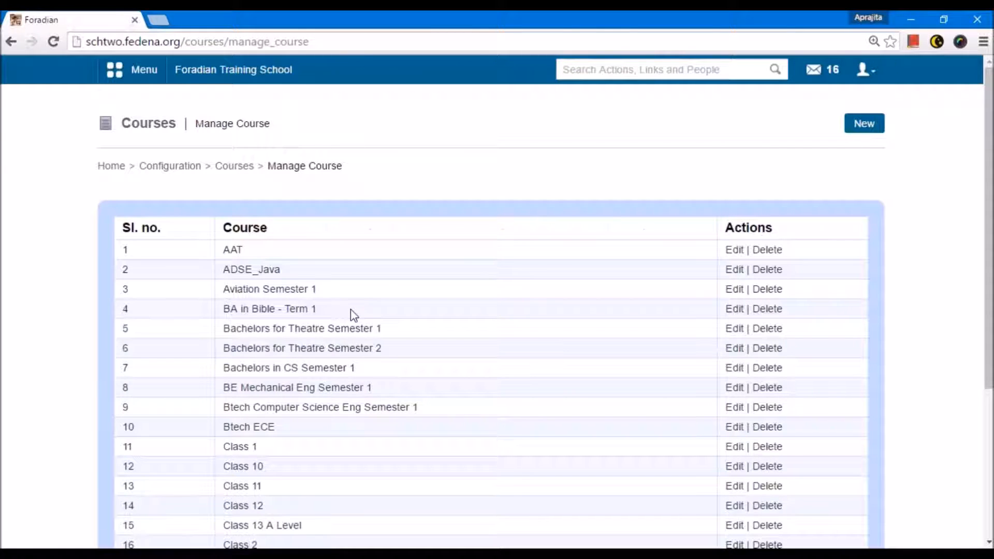
# Switch to Notepad and replace "K-12" with "Higher Ed" and a "Courses-" list of Diploma, Degree and Certificate.
pyautogui.hotkey('alt', 'Tab')
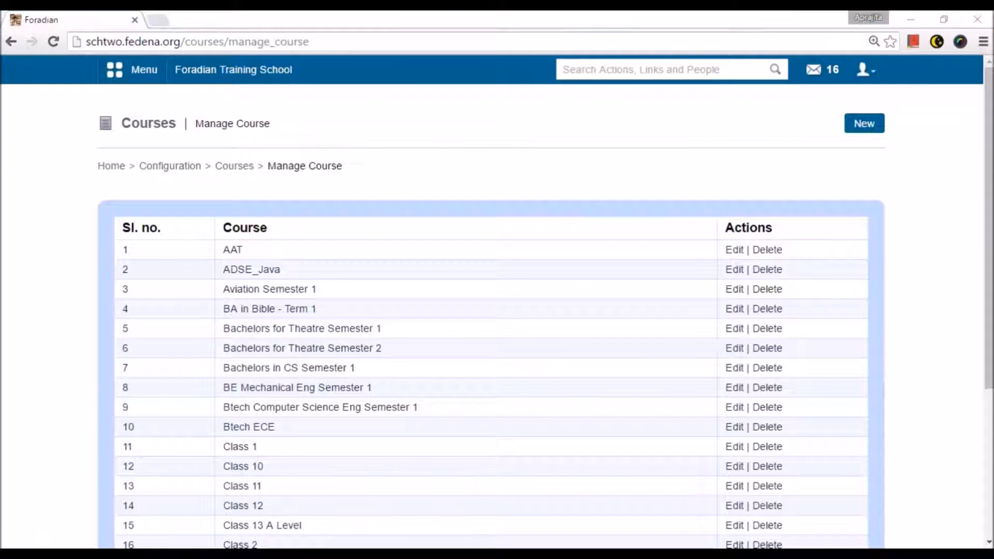
pyautogui.write('Higher Ed ')
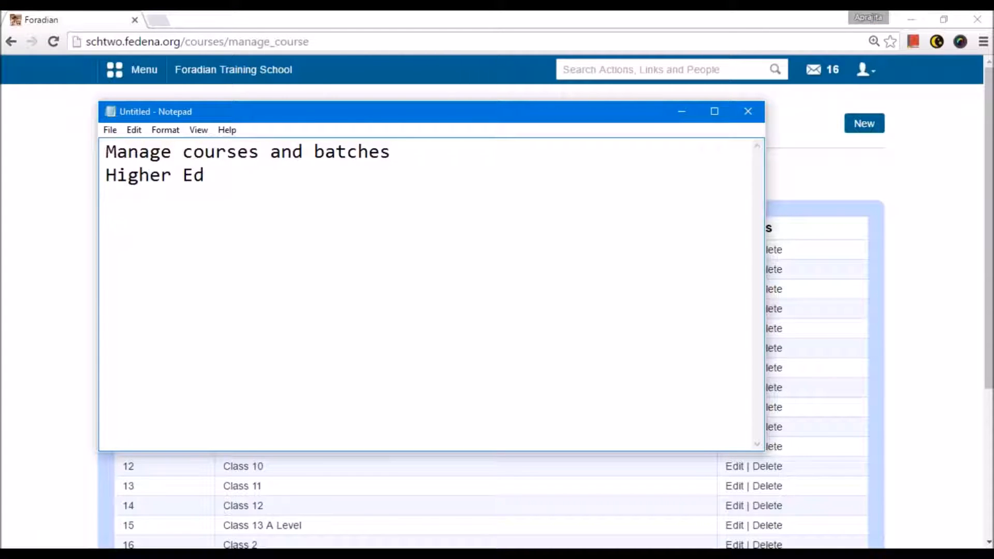
pyautogui.write('Courses-')
pyautogui.press('Return')
pyautogui.write('Diploma')
pyautogui.press('Return')
pyautogui.write('Degree')
pyautogui.press('Return')
pyautogui.write('Certificate')
pyautogui.press('Return')
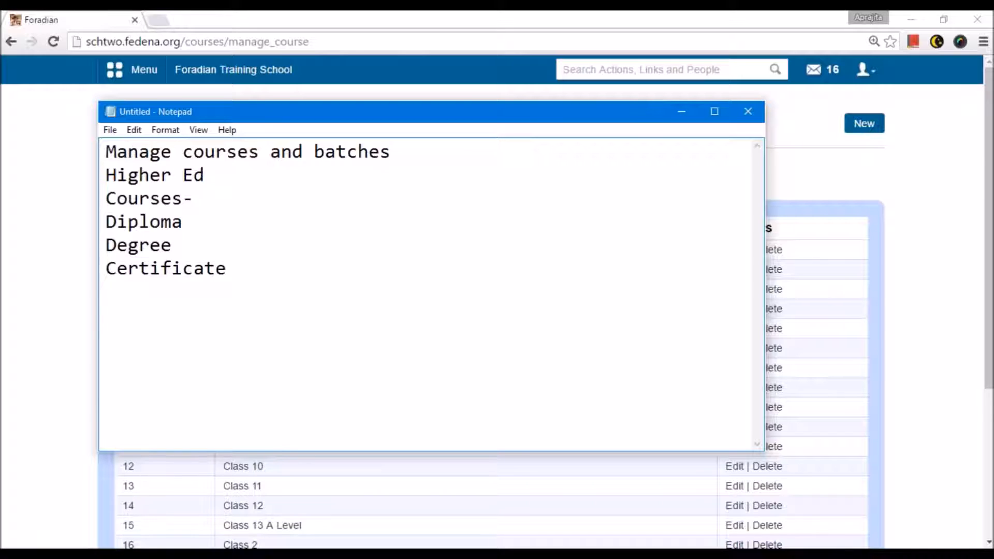
# Add the line "Years/Semesters - how you give examination report card cards" below Certificate.
pyautogui.write('Years/Semesters - ')
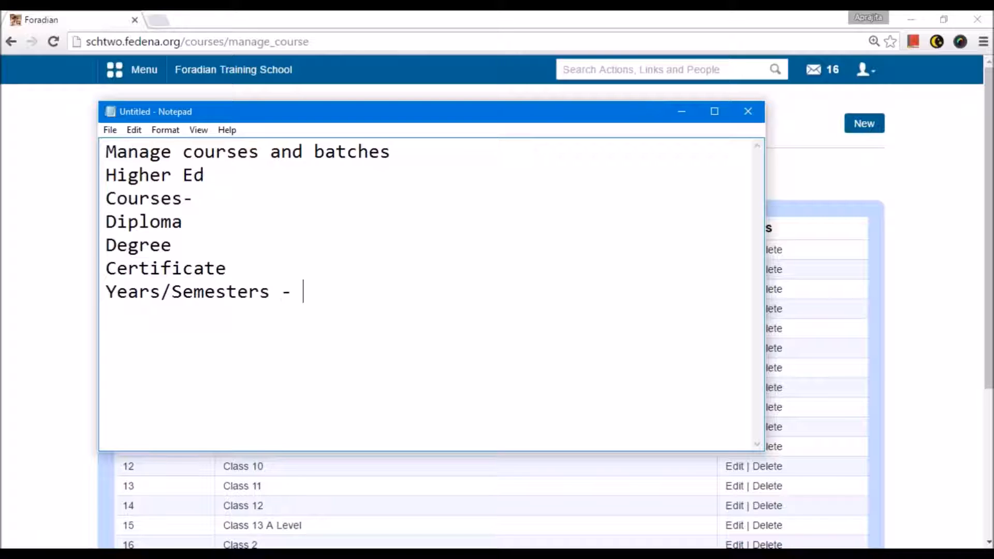
pyautogui.write('how you giv')
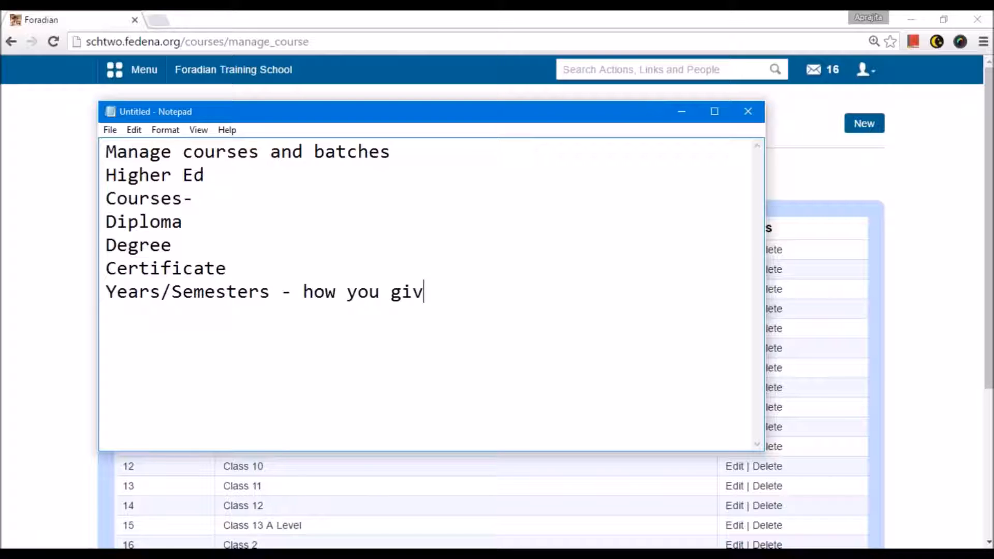
pyautogui.write('e examination ')
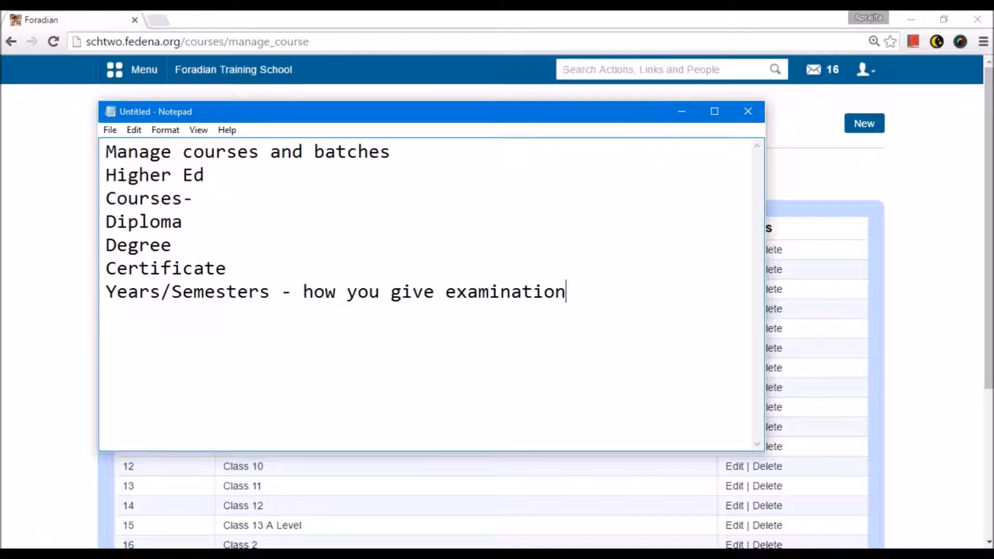
pyautogui.write('report card cards')
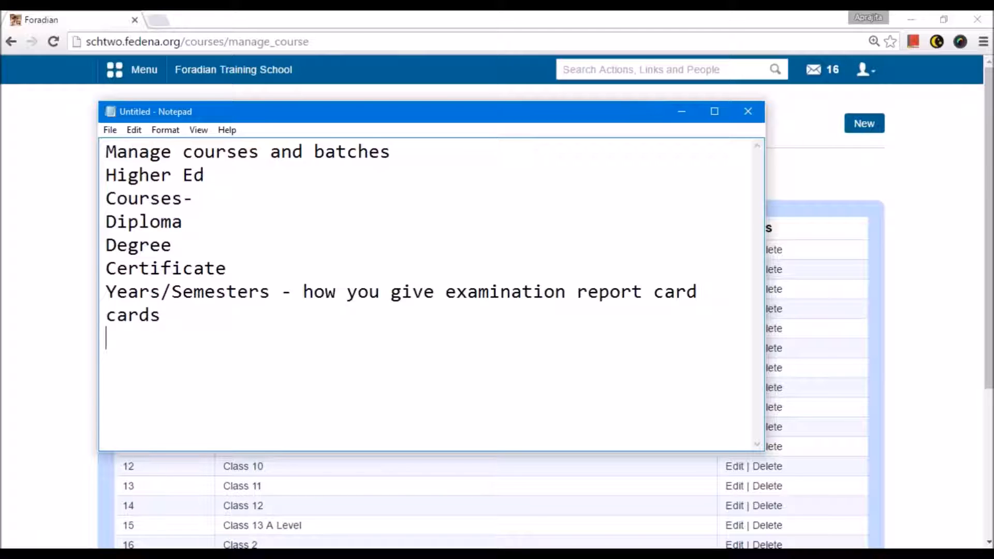
pyautogui.press('Return')
# Add the lines "Year 1.. Year 4" and "Semester 1... Semester 8" to the notes, followed by blank lines.
pyautogui.write('Year 1.. Year 4')
pyautogui.press('Return')
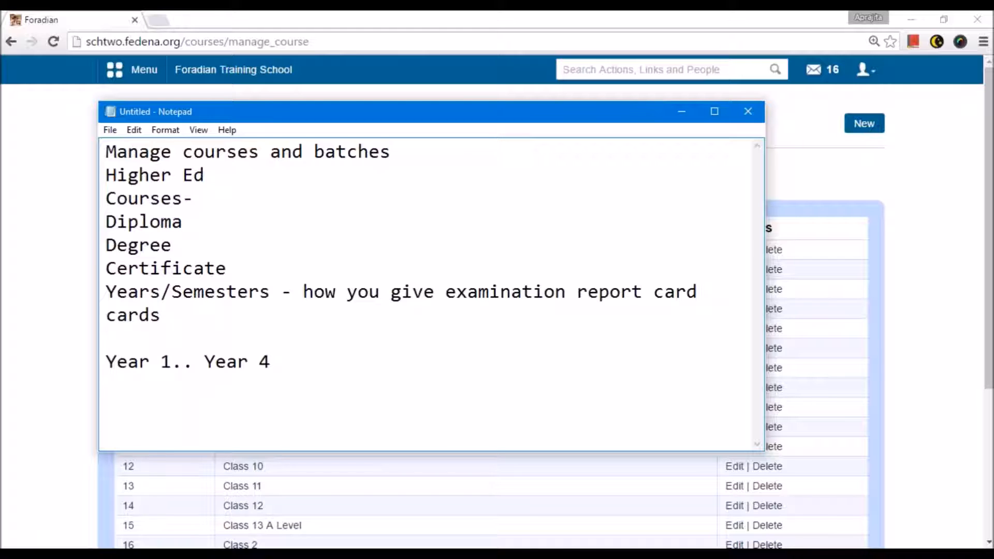
pyautogui.write('Semes')
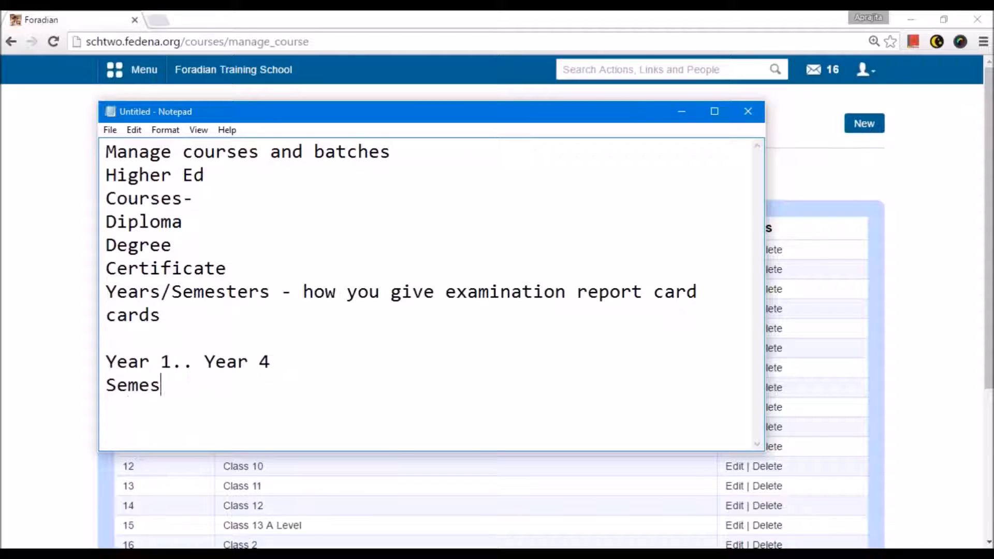
pyautogui.write('ter 1... Semes')
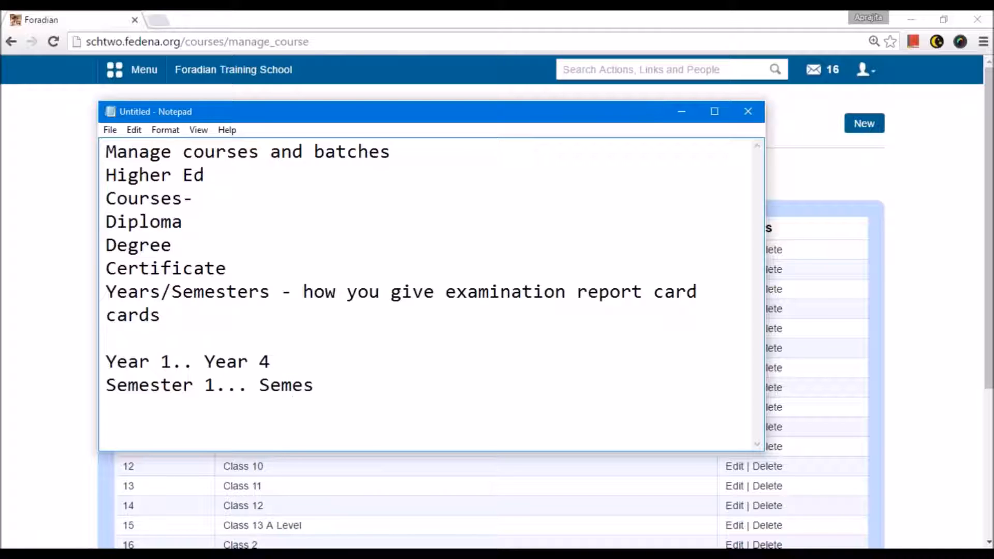
pyautogui.write('ter 8')
pyautogui.press('Return')
pyautogui.press('Return')
pyautogui.press('Return')
pyautogui.press('Return')
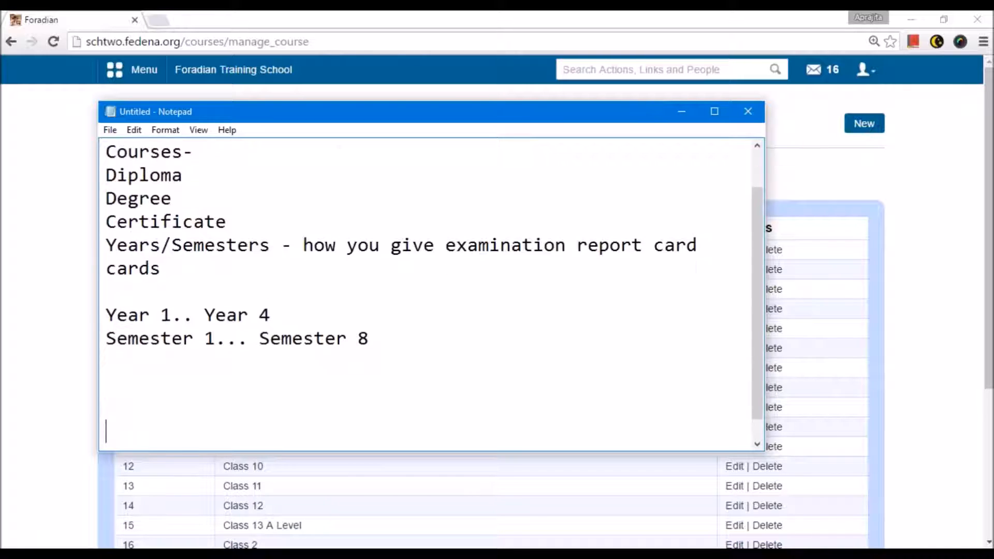
# Add the example course "Diploma in Fashion Design" below the semester line, leaving a gap above it.
pyautogui.press('Up')
pyautogui.write('Diploam')
pyautogui.press('BackSpace')
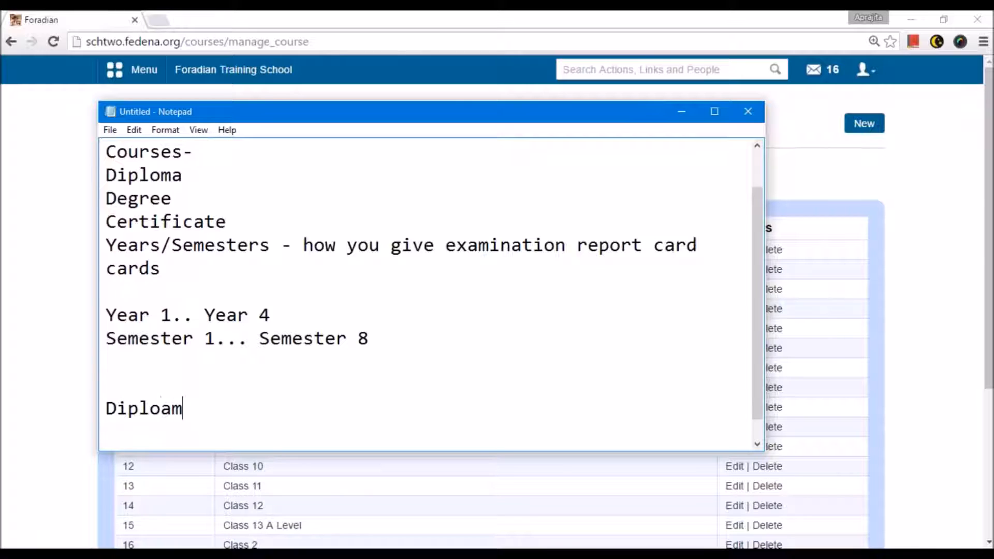
pyautogui.press('BackSpace')
pyautogui.press('BackSpace')
pyautogui.write('ma in Fashion Design')
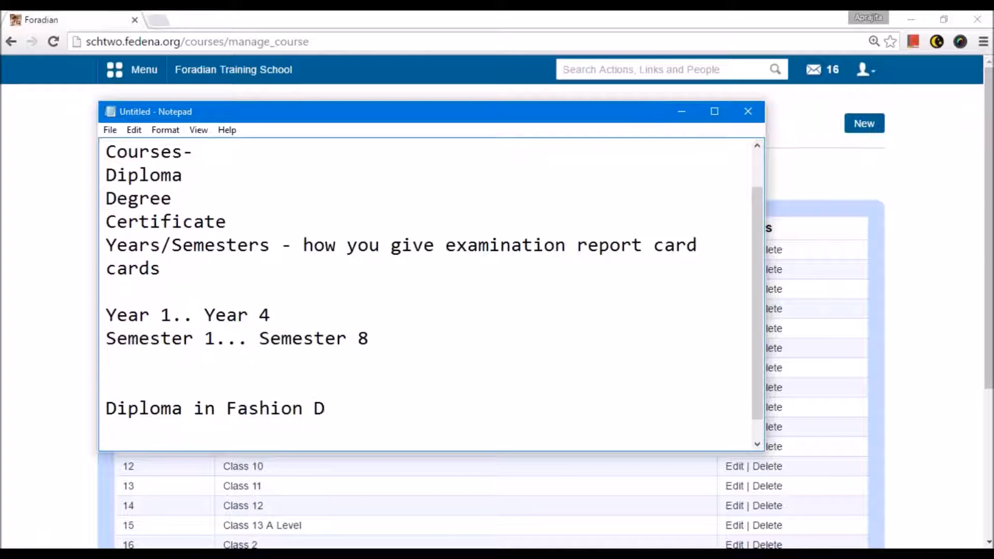
pyautogui.press('Return')
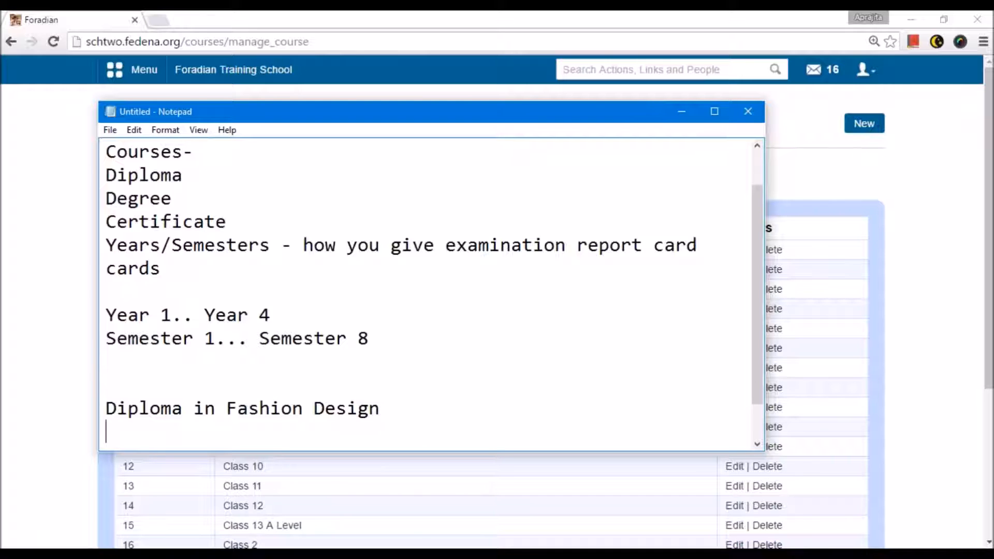
pyautogui.press('Return')
pyautogui.press('Return')
pyautogui.press('BackSpace')
pyautogui.press('BackSpace')
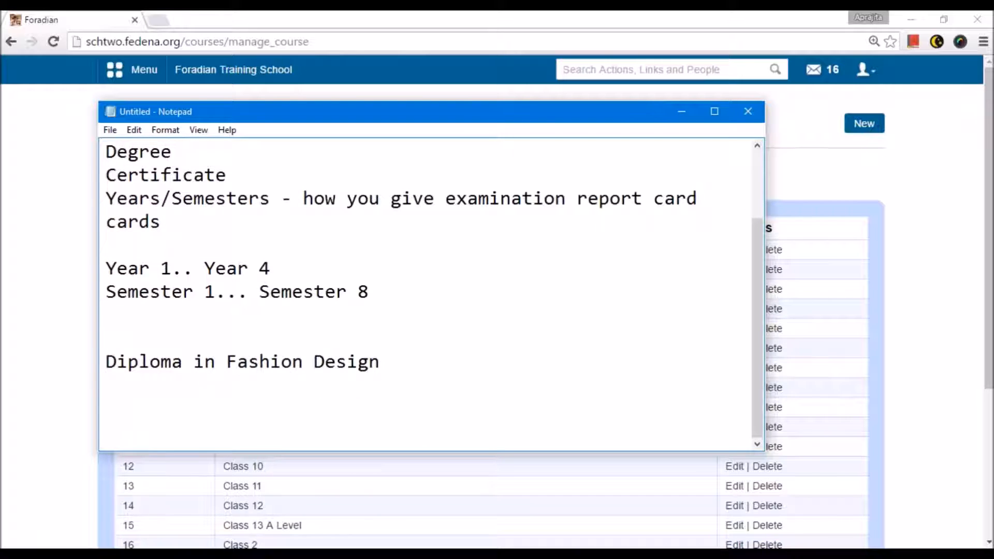
# Add a second example course, "Diploma in Biotechnology", followed by blank lines.
pyautogui.write('Diploma in ')
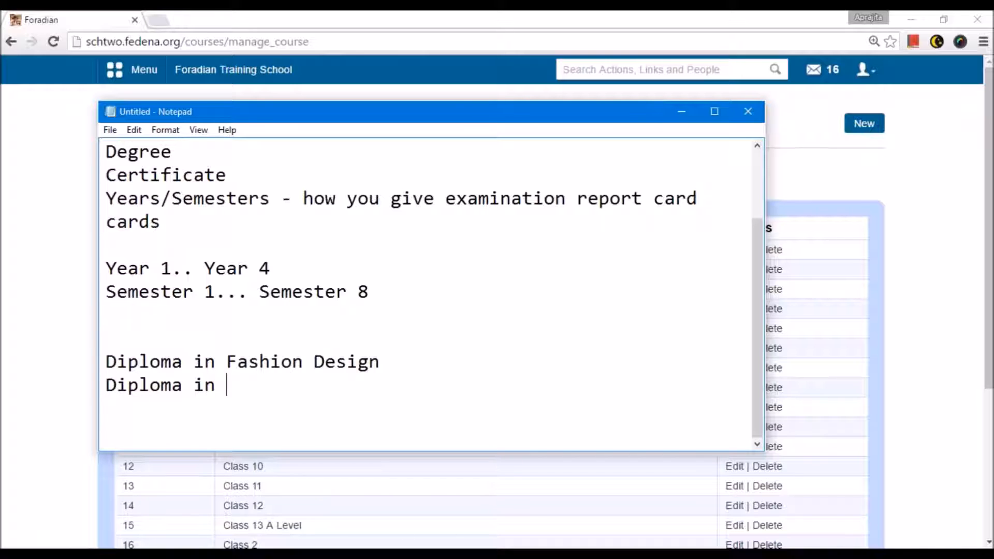
pyautogui.write('Biot')
pyautogui.press('BackSpace')
pyautogui.write('otechnology')
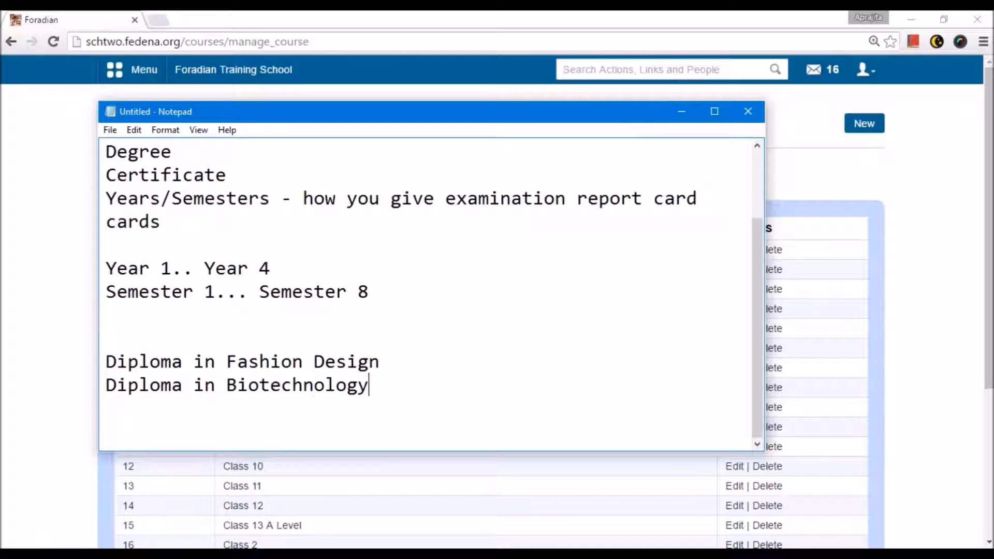
pyautogui.press('Return')
pyautogui.press('Return')
pyautogui.press('Return')
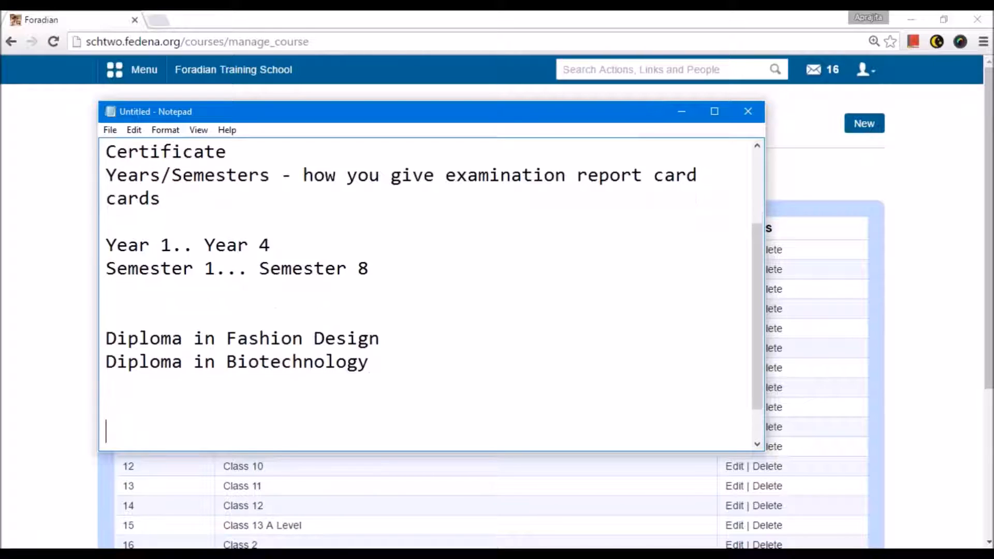
# Highlight the "Year 1.. Year 4" line in the notes.
pyautogui.press('Up')
pyautogui.press('Up')
pyautogui.press('Up')
pyautogui.press('Up')
pyautogui.press('Down')
pyautogui.press('Down')
pyautogui.moveTo(106, 244); pyautogui.dragTo(275, 245)
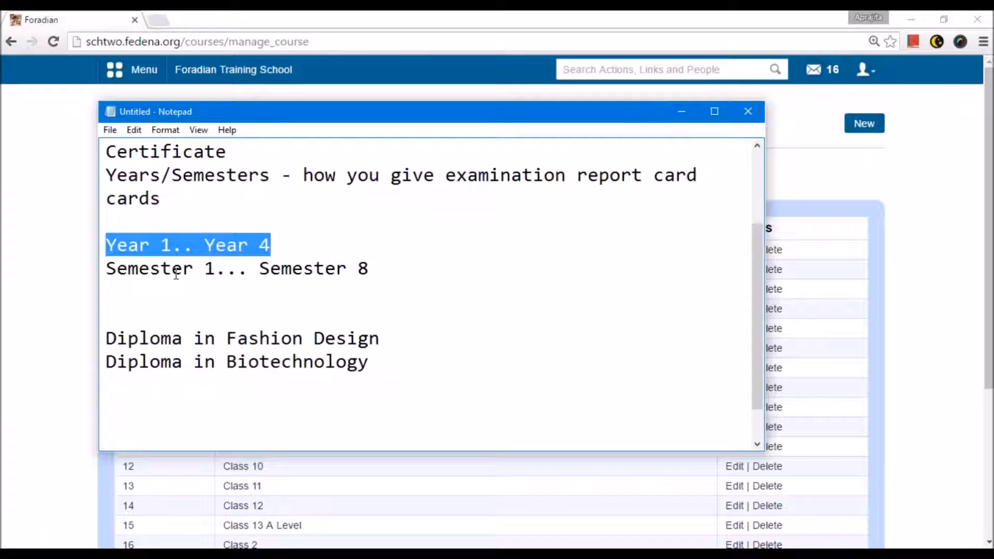
# Add the line "Diploma in Fashion Design Year 1" below the two diploma examples, reusing the existing course name.
pyautogui.click(138, 268)
pyautogui.click(178, 399)
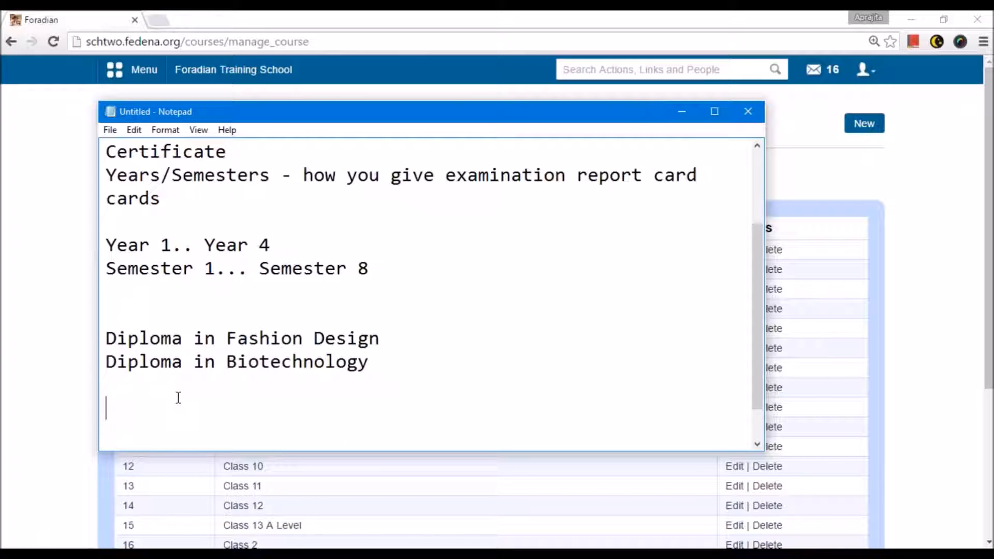
pyautogui.moveTo(104, 244); pyautogui.dragTo(173, 247)
pyautogui.click(106, 337)
pyautogui.keyDown('shift'); pyautogui.click(381, 338); pyautogui.keyUp('shift')
pyautogui.hotkey('ctrl', 'c')
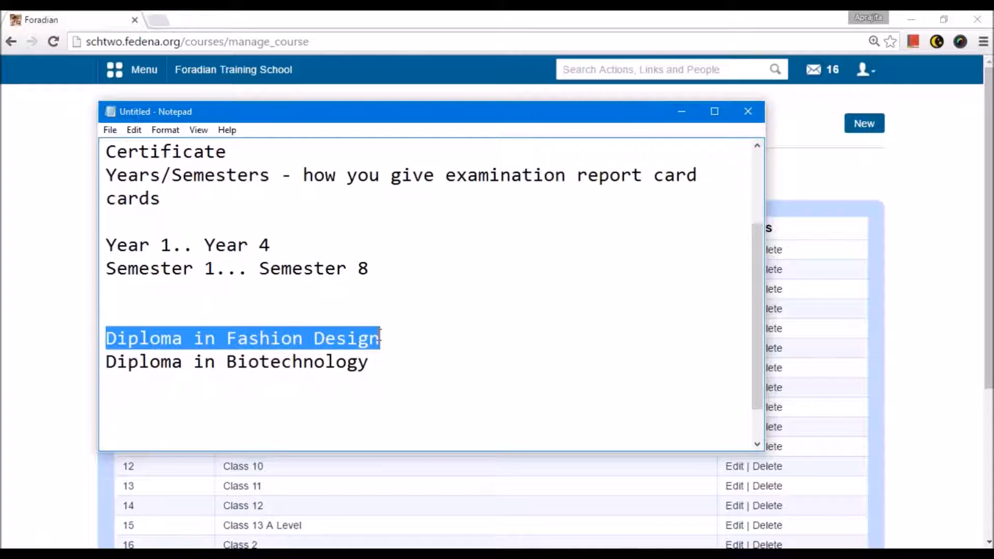
pyautogui.click(226, 410)
pyautogui.hotkey('ctrl', 'v')
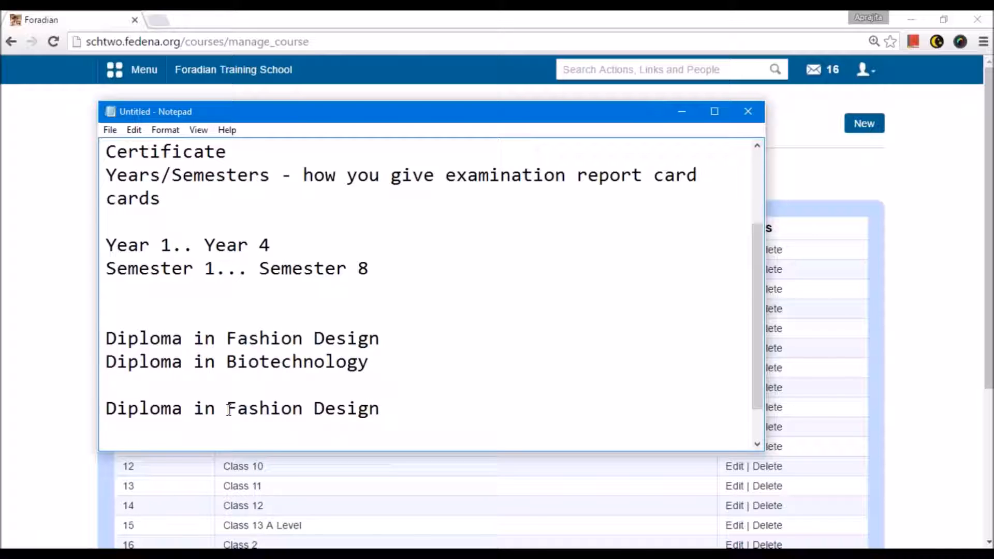
pyautogui.write('Year 1')
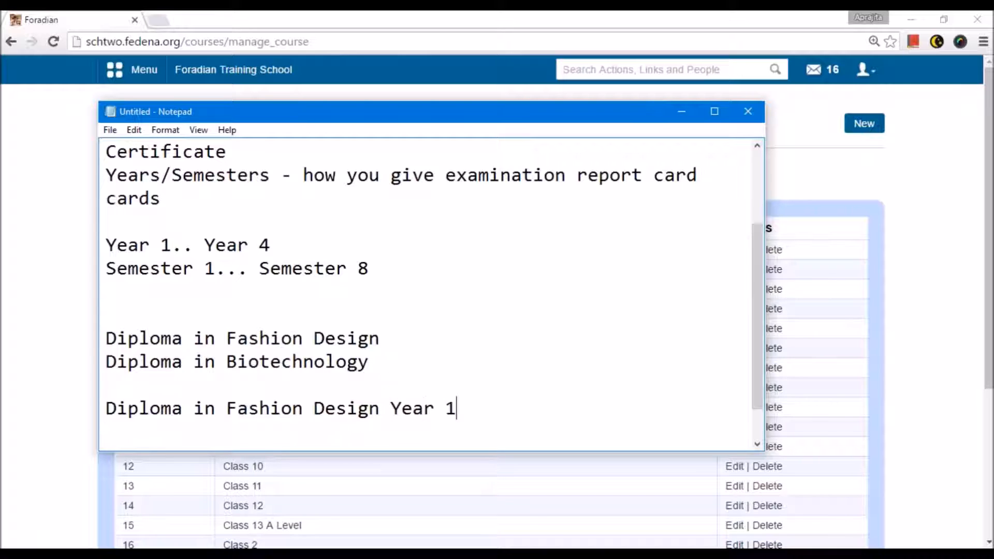
# Add the line "Diploma in Fashion Design Year 2....." directly below the Year 1 course, followed by a new line.
pyautogui.press('Return')
pyautogui.hotkey('ctrl', 'v')
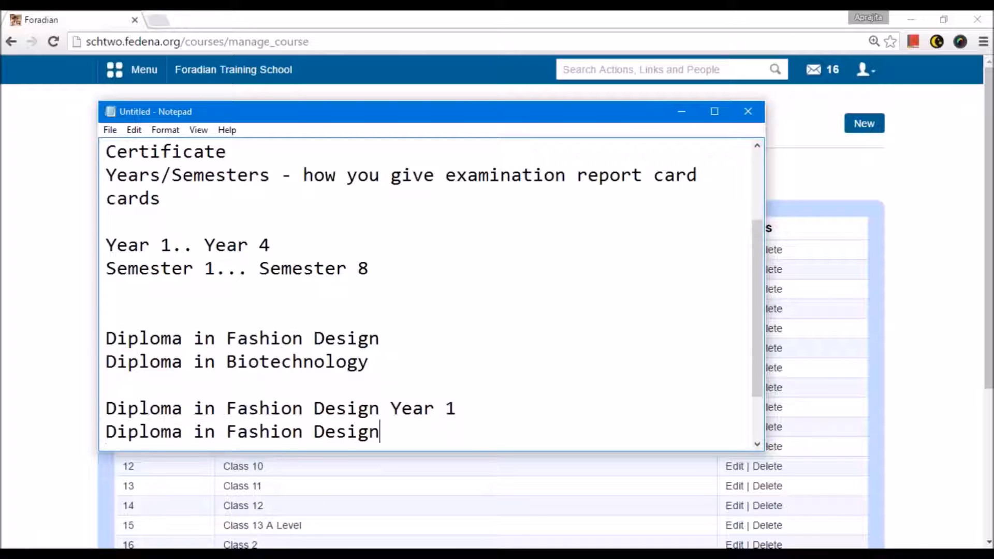
pyautogui.write('Year 2.....')
pyautogui.press('Return')
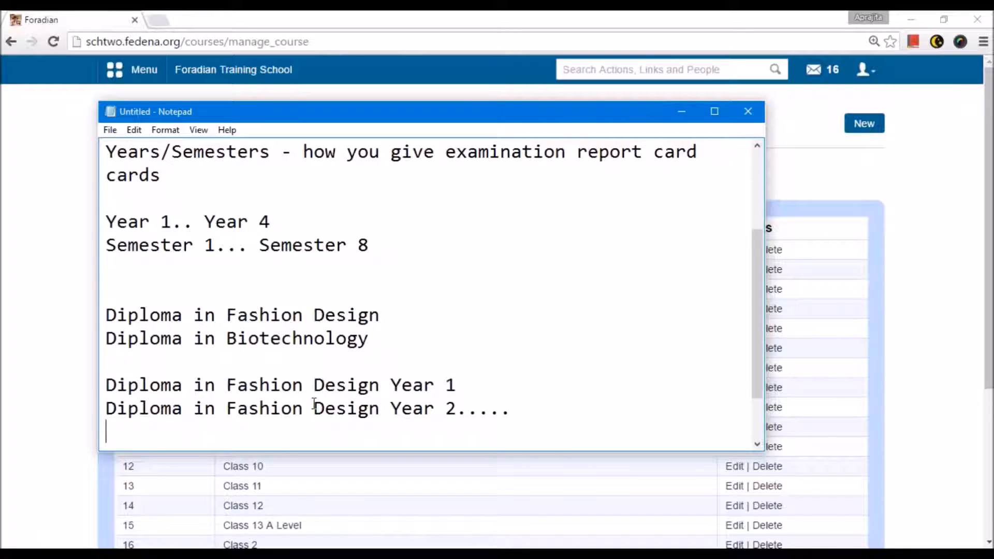
# Insert the heading "Courses-" directly above the Year 1 course line, keeping a blank line before it.
pyautogui.click(206, 373)
pyautogui.press('Return')
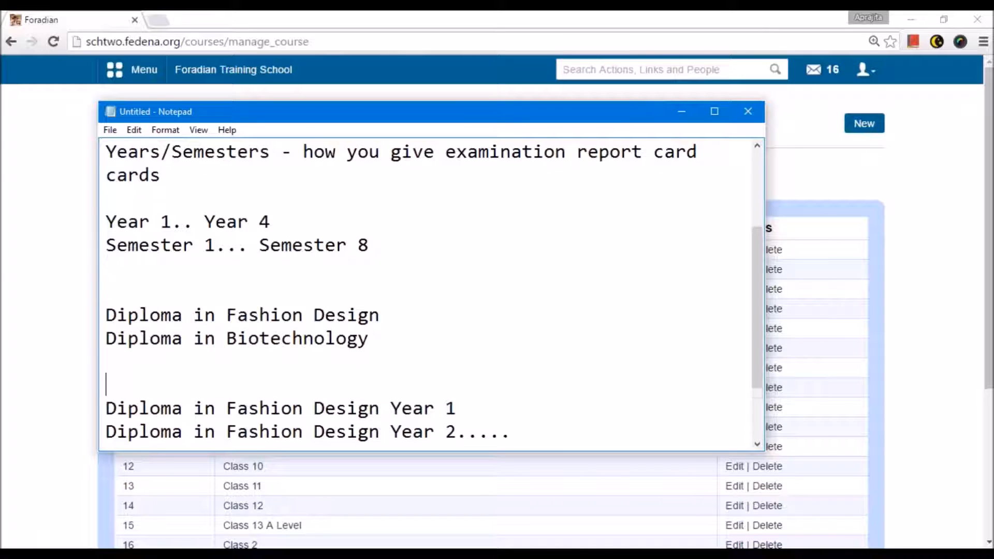
pyautogui.write('Courses-')
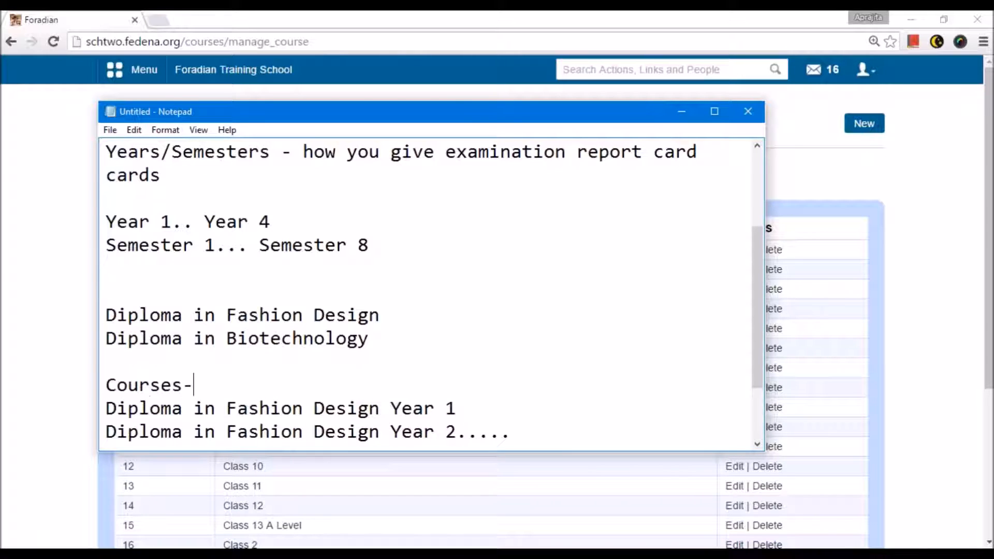
pyautogui.scroll(-1, 156, 430)
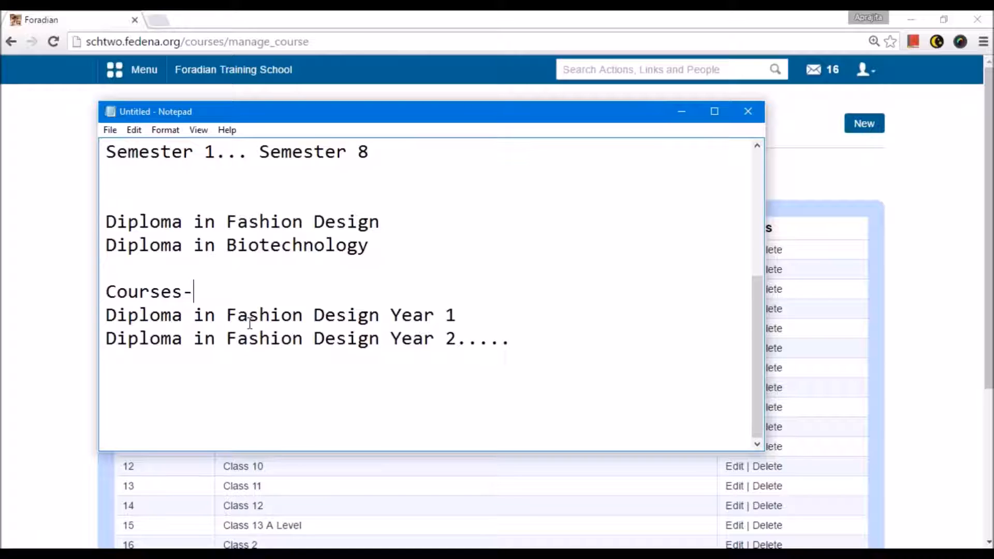
# Add "Diploma in Fashion Design Semester 1" below the year-based courses after a blank line, copying the course name from the Year 1 line.
pyautogui.click(187, 386)
pyautogui.moveTo(390, 314); pyautogui.dragTo(465, 311)
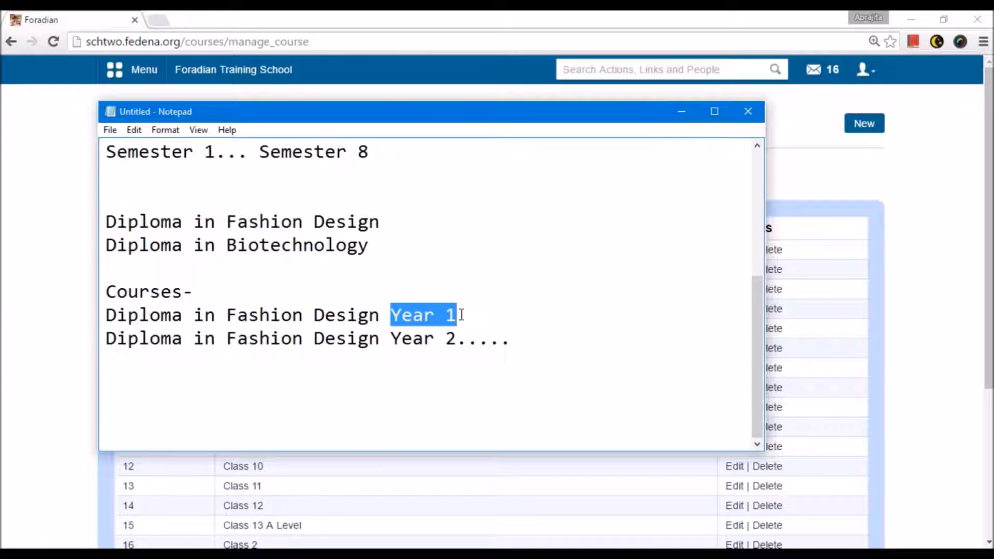
pyautogui.click(216, 371)
pyautogui.press('Return')
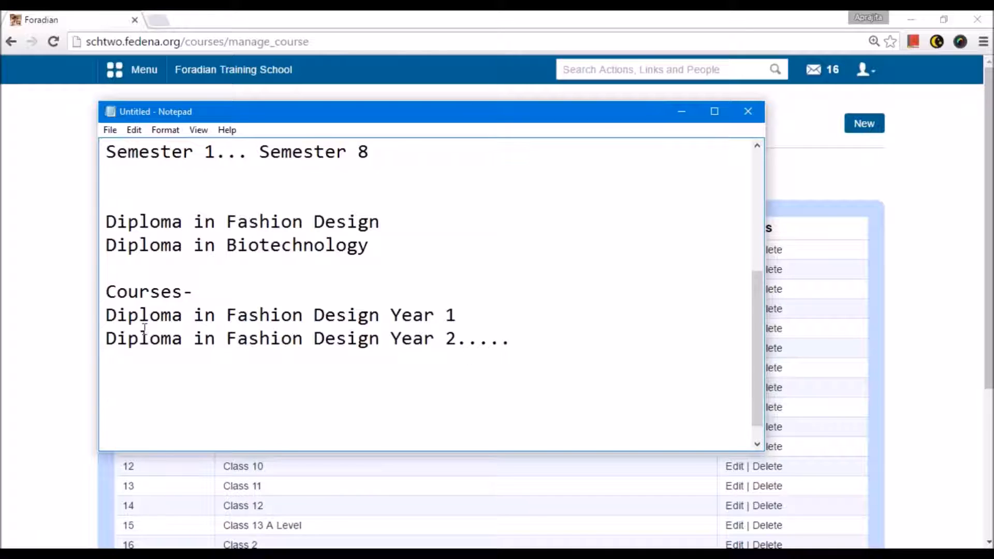
pyautogui.moveTo(106, 314); pyautogui.dragTo(390, 316)
pyautogui.hotkey('ctrl', 'c')
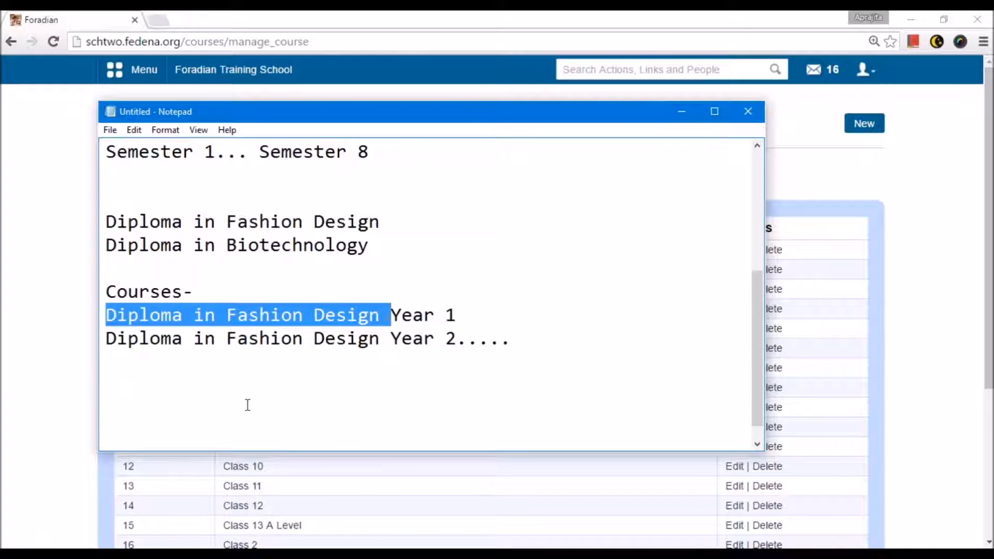
pyautogui.click(209, 379)
pyautogui.hotkey('ctrl', 'v')
pyautogui.write('Se')
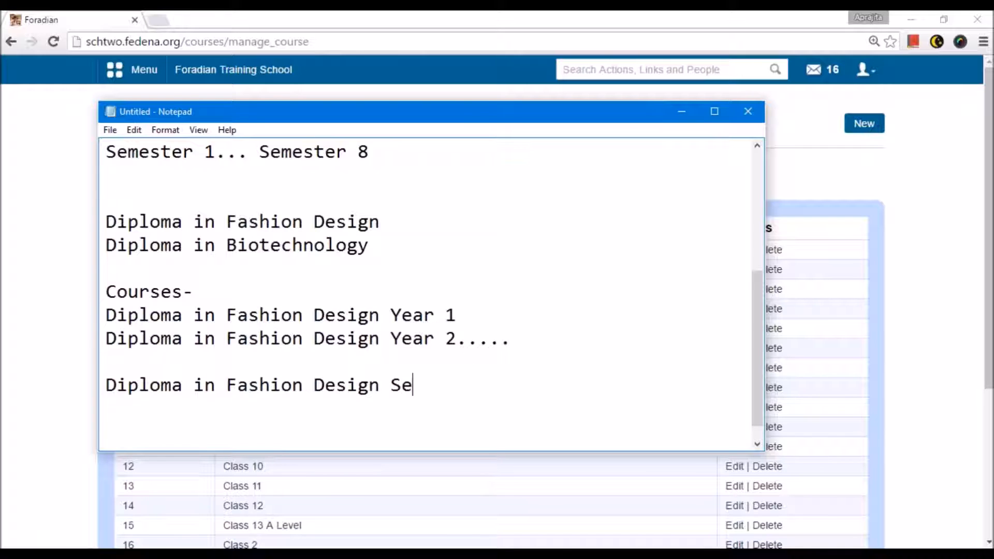
pyautogui.write('mester 1')
pyautogui.press('Return')
# Duplicate the Semester 1 course line below itself and change its ending to "Semester 2.....".
pyautogui.moveTo(498, 386); pyautogui.dragTo(94, 387)
pyautogui.hotkey('ctrl', 'c')
pyautogui.click(119, 408)
pyautogui.hotkey('ctrl', 'v')
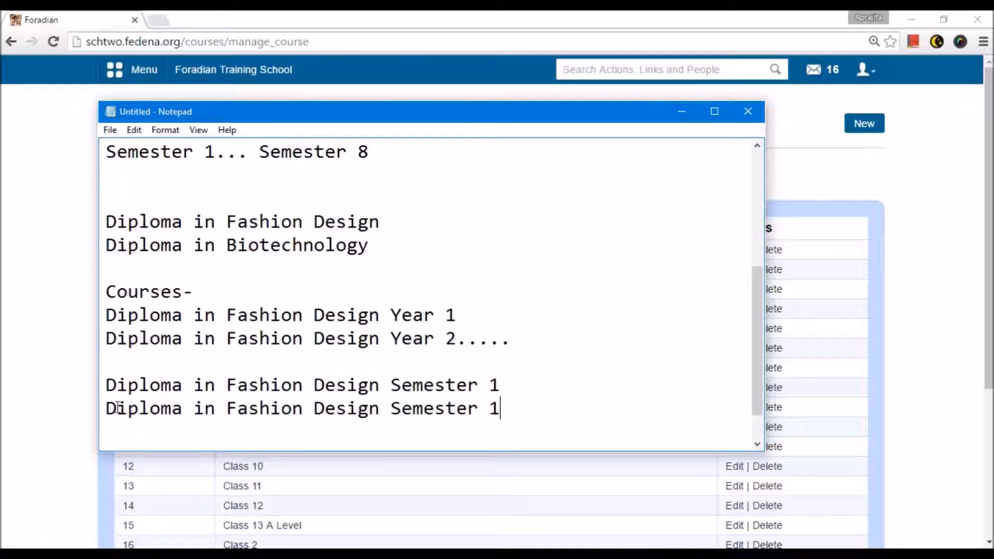
pyautogui.press('BackSpace')
pyautogui.write('2.....')
# Add the lines "min. 1 batch" and "= group of students" below the semester courses, separated by a blank line.
pyautogui.scroll(-1, 335, 362)
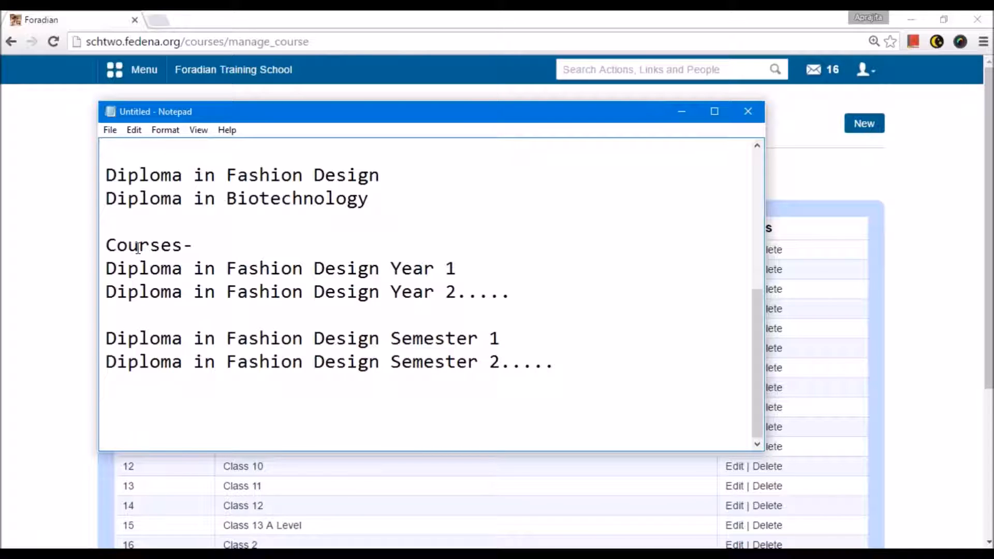
pyautogui.write('min. 1 batch')
pyautogui.press('Return')
pyautogui.press('Return')
pyautogui.press('Return')
pyautogui.press('Return')
pyautogui.press('BackSpace')
pyautogui.write('= gro')
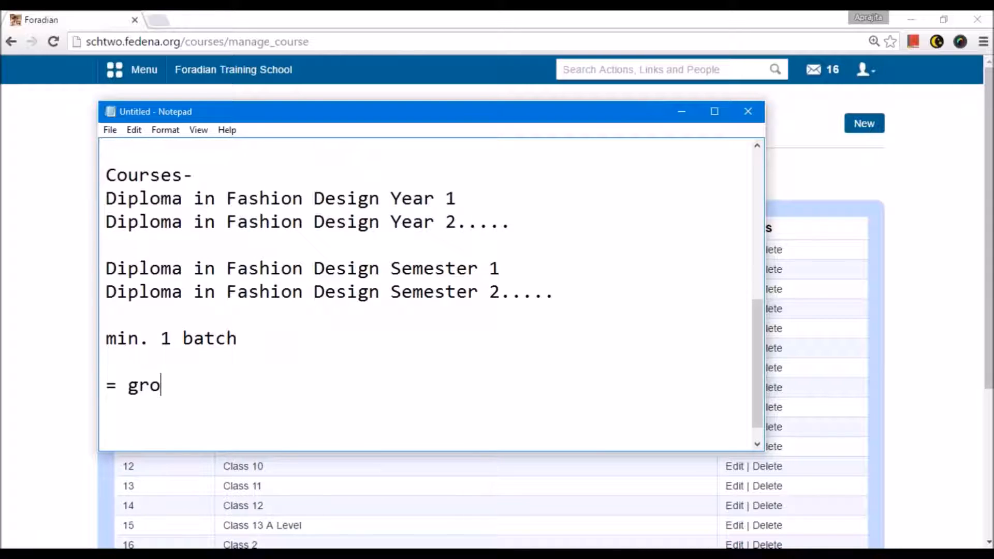
pyautogui.write('up of students')
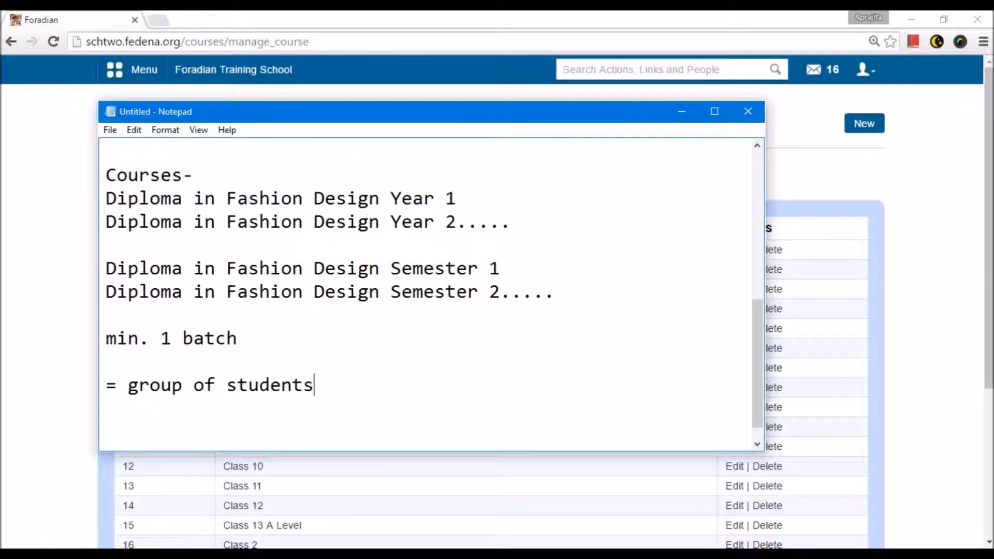
# Add the line "Batch A Batch B" below "= group of students", leaving a blank line between them.
pyautogui.moveTo(505, 268); pyautogui.dragTo(88, 275)
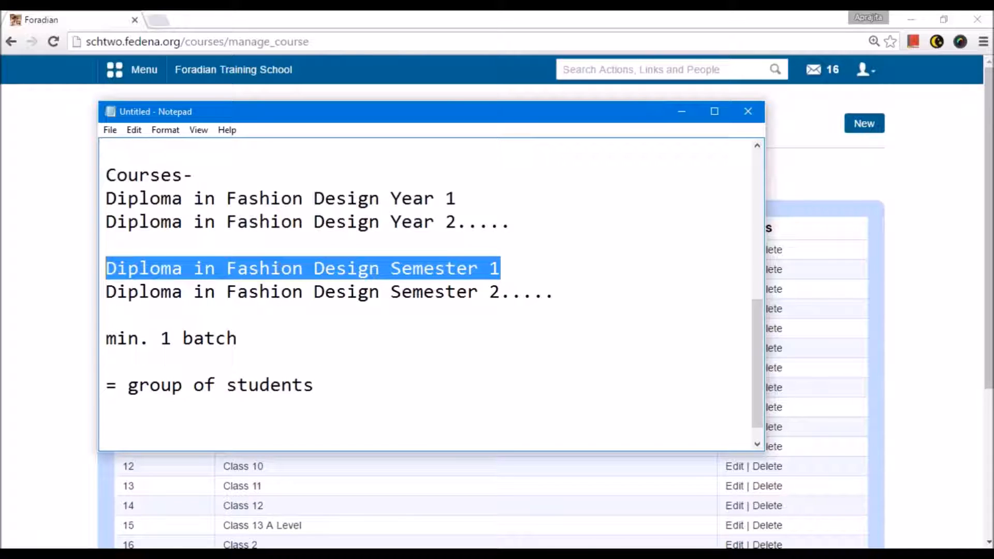
pyautogui.click(451, 261)
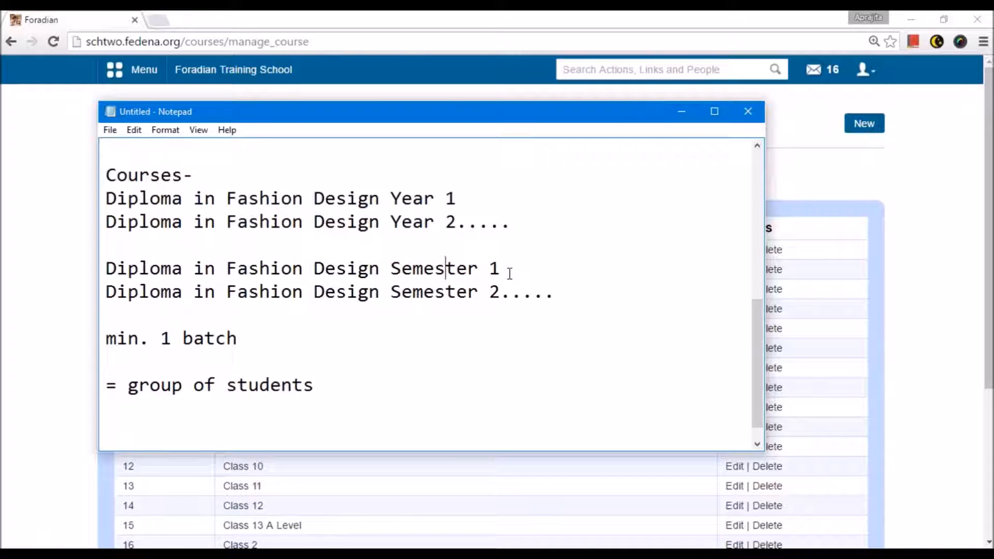
pyautogui.click(337, 389)
pyautogui.press('Return')
pyautogui.press('Return')
pyautogui.scroll(-1, 253, 407)
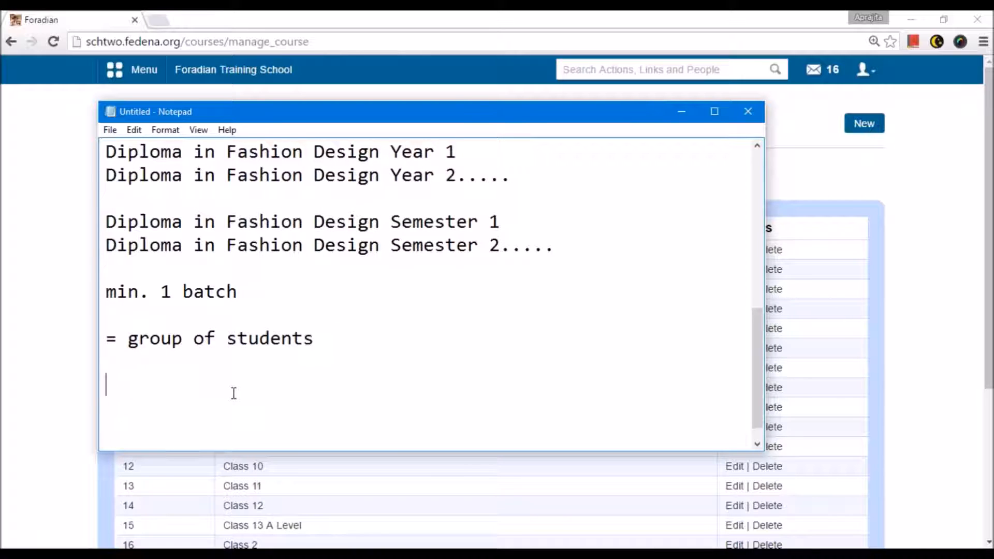
pyautogui.write('Batch ')
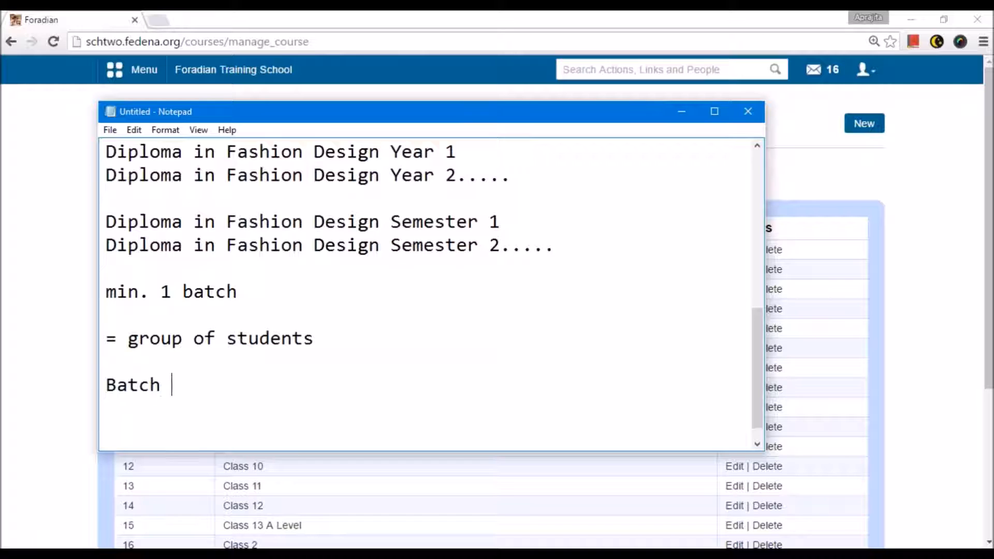
pyautogui.write('A')
pyautogui.doubleClick(433, 222)
pyautogui.click(213, 390)
pyautogui.write('Batch')
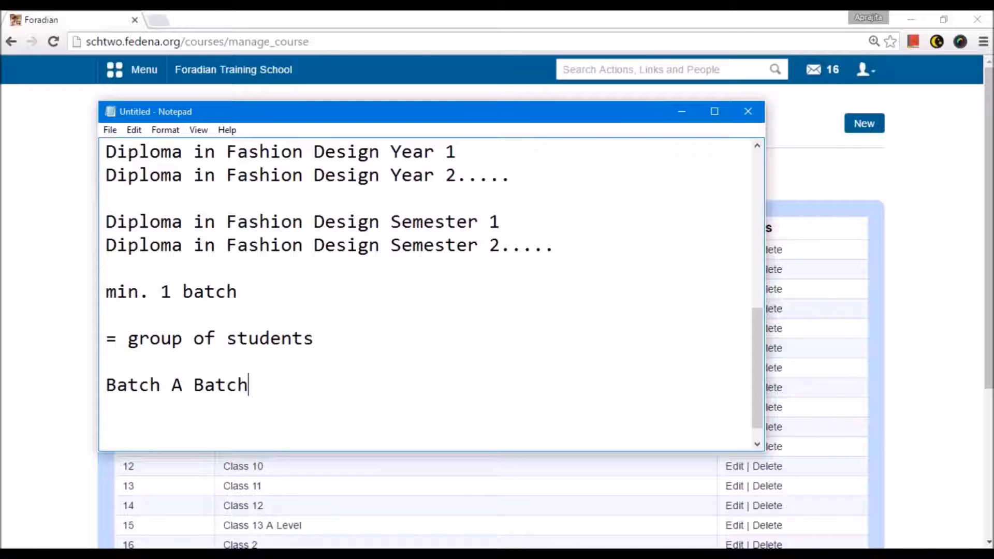
pyautogui.write(' B')
# Highlight "Semester 1", "Batch A" and "Batch B" in turn to point out how batches relate to the semester.
pyautogui.moveTo(393, 220); pyautogui.dragTo(501, 220)
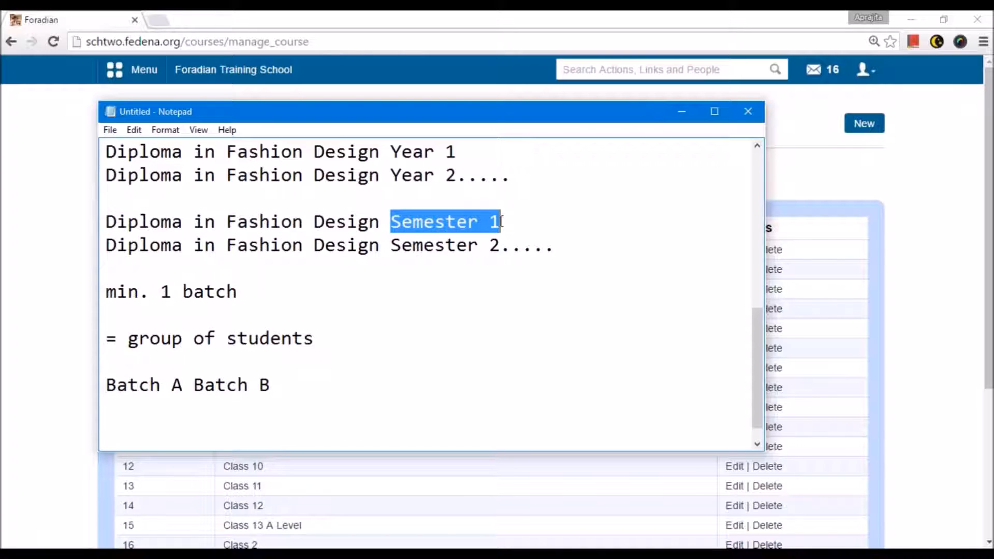
pyautogui.click(184, 387)
pyautogui.moveTo(193, 388); pyautogui.dragTo(98, 393)
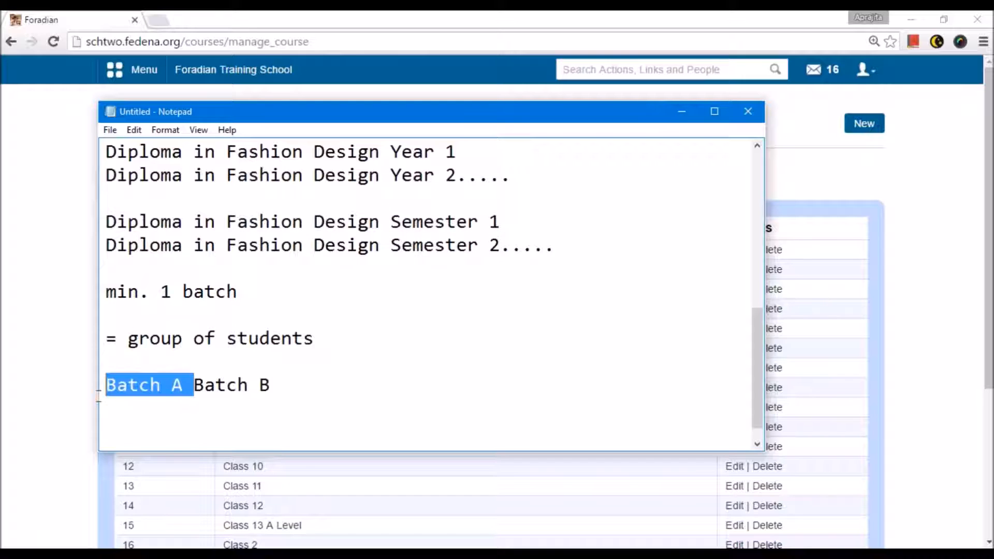
pyautogui.click(272, 384)
pyautogui.moveTo(272, 385); pyautogui.dragTo(192, 387)
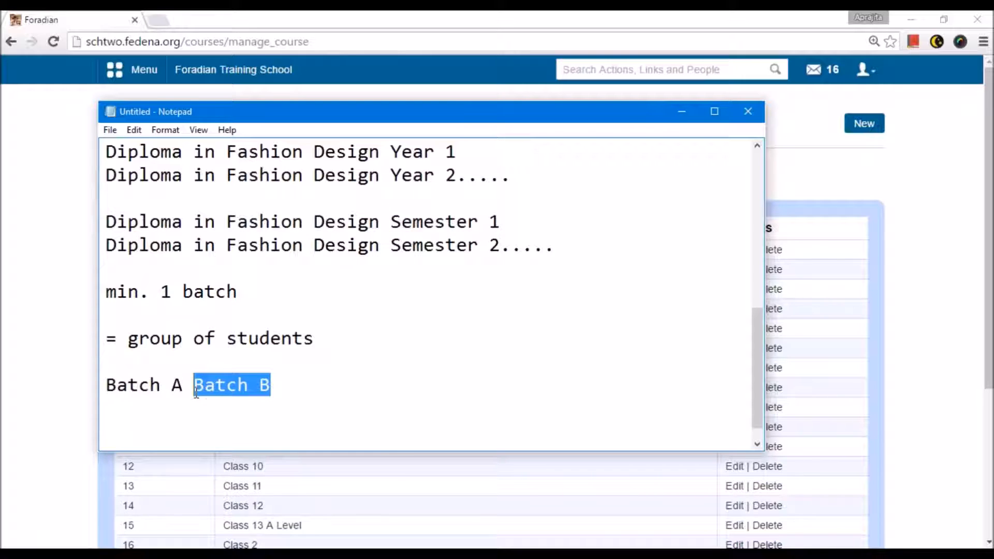
pyautogui.moveTo(391, 222); pyautogui.dragTo(502, 222)
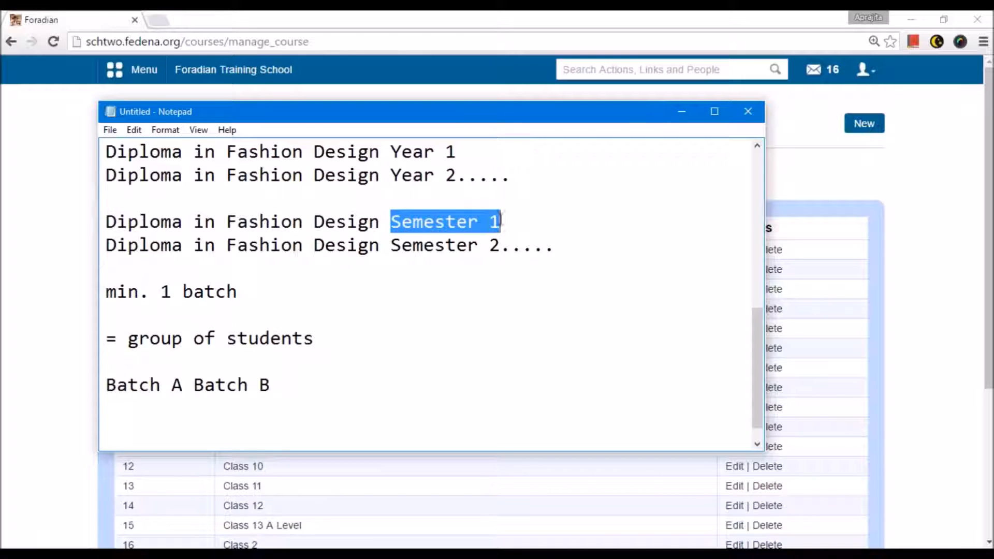
pyautogui.click(281, 387)
pyautogui.click(184, 387)
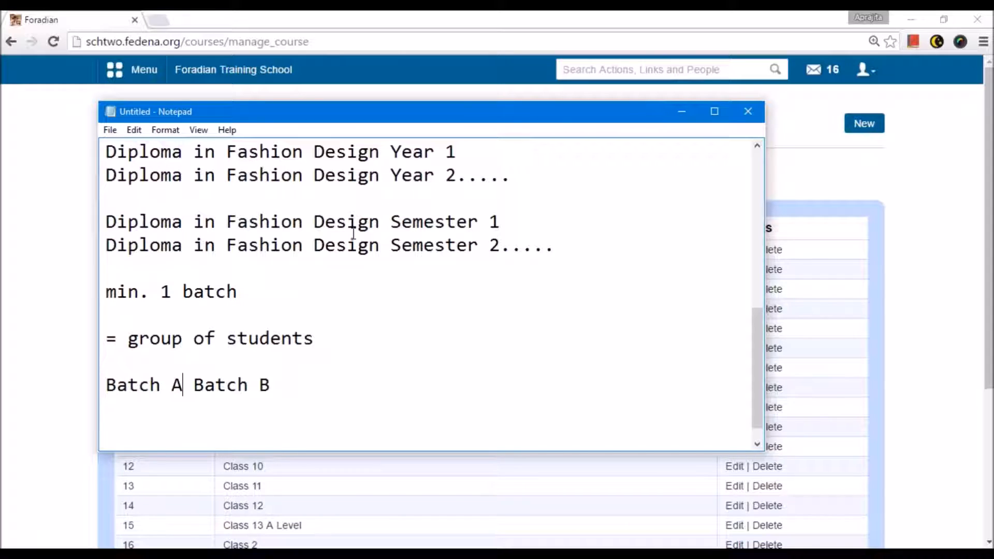
# Copy the Semester 1 course line below the batches line and extend it to "Diploma in Fashion Design Semester 1 = course".
pyautogui.click(275, 389)
pyautogui.press('Return')
pyautogui.press('Return')
pyautogui.press('Return')
pyautogui.press('Return')
pyautogui.moveTo(500, 175); pyautogui.dragTo(105, 173)
pyautogui.hotkey('ctrl', 'c')
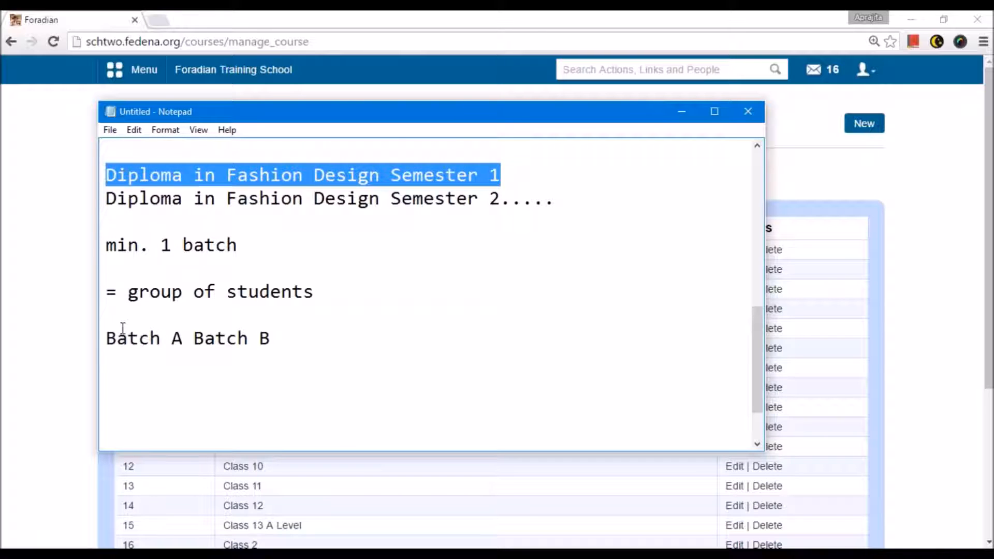
pyautogui.click(122, 386)
pyautogui.hotkey('ctrl', 'v')
pyautogui.write('= cour')
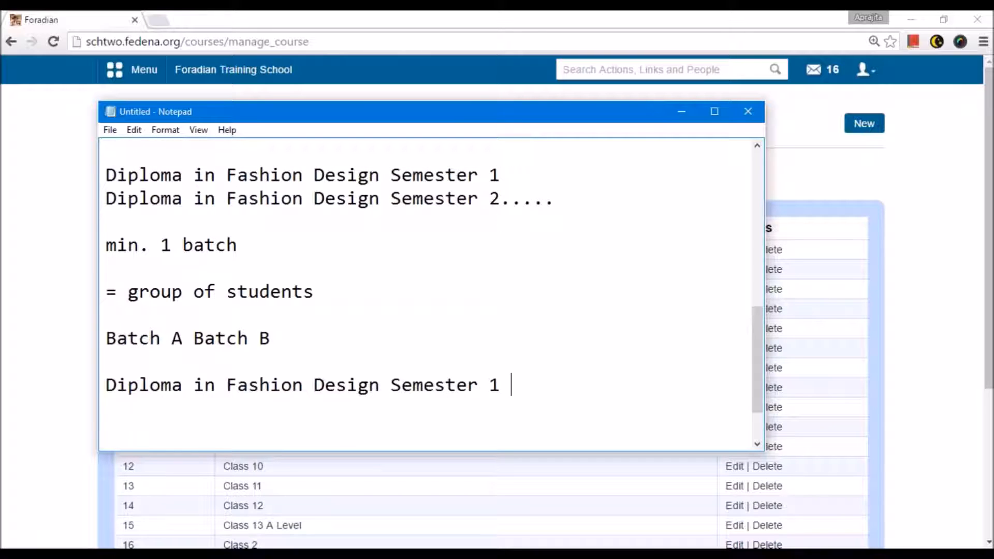
pyautogui.write('se')
# Add the line "1 or more batch" directly below the "= course" line.
pyautogui.press('Return')
pyautogui.press('Return')
pyautogui.press('Return')
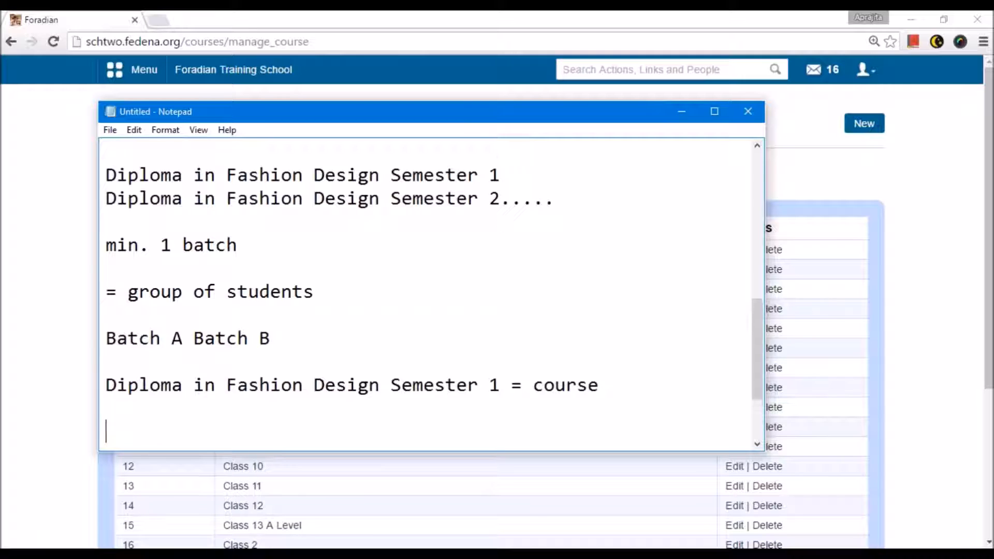
pyautogui.press('Up')
pyautogui.press('Up')
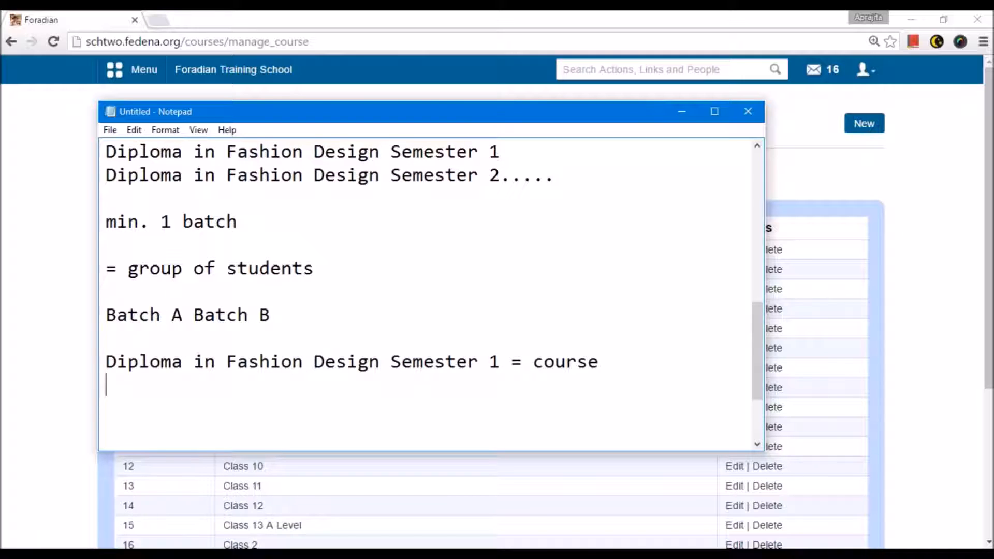
pyautogui.write('1 or more ')
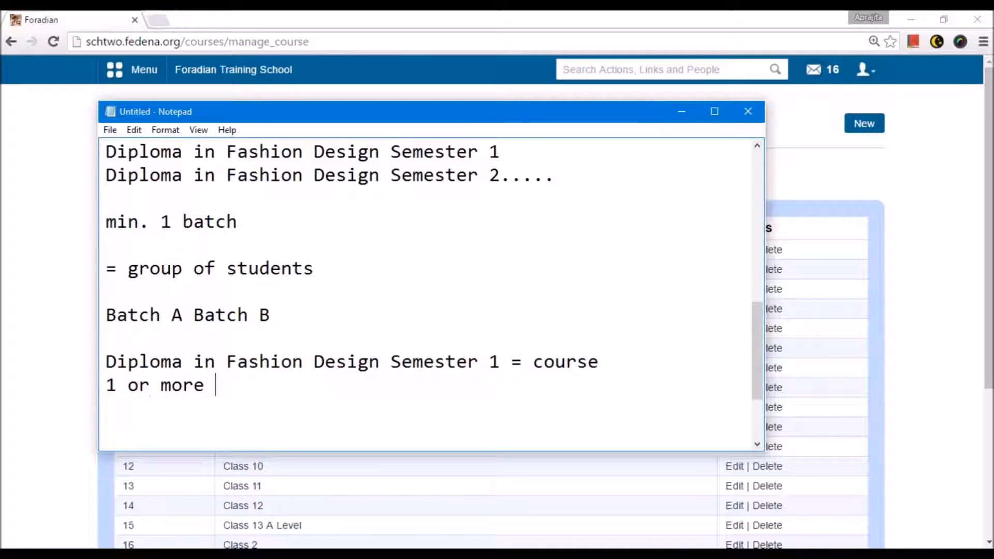
pyautogui.write('batche')
pyautogui.press('BackSpace')
# Add the example batch names "A 2016" and "B 2016" below "1 or more batch", separated by blank lines.
pyautogui.press('Return')
pyautogui.press('Return')
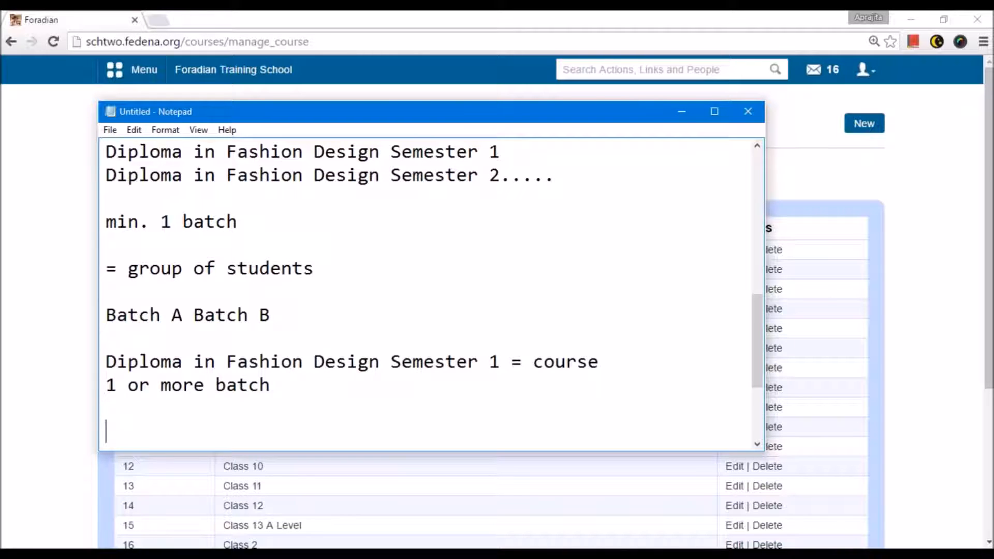
pyautogui.write('A 2016')
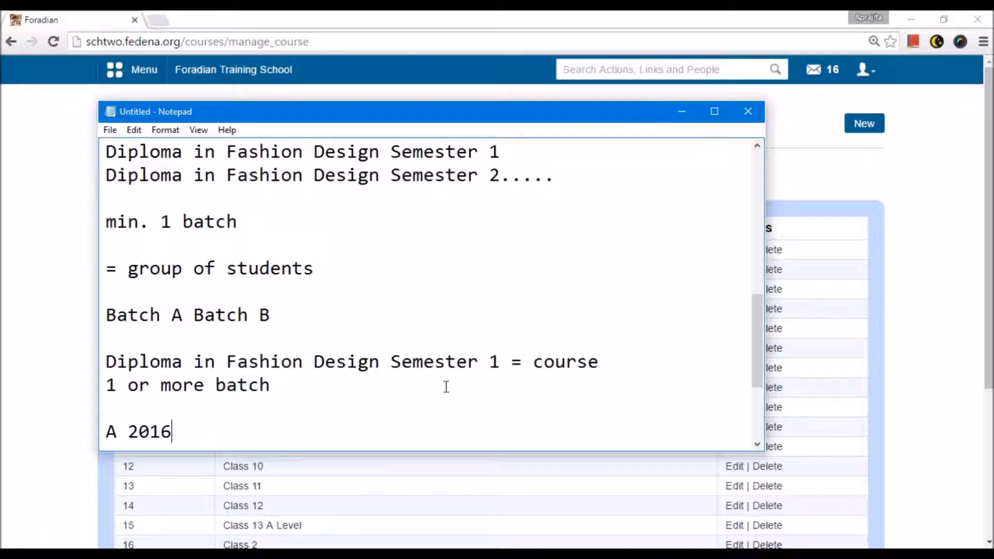
pyautogui.scroll(-1, 373, 412)
pyautogui.press('Return')
pyautogui.press('Return')
pyautogui.write('B 2016')
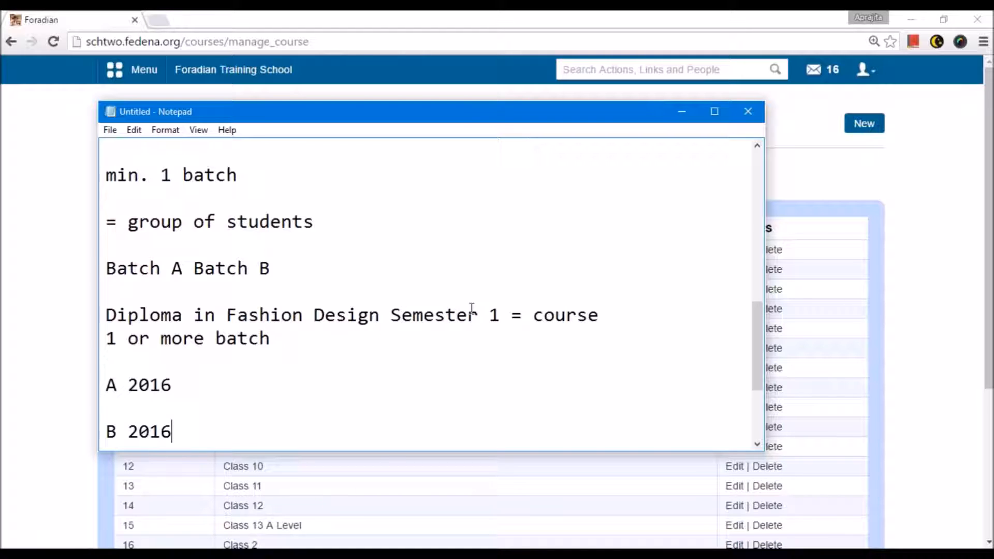
# Add the student count 20 after "A 2016" and 30 after "B 2016" in the notes.
pyautogui.write('2')
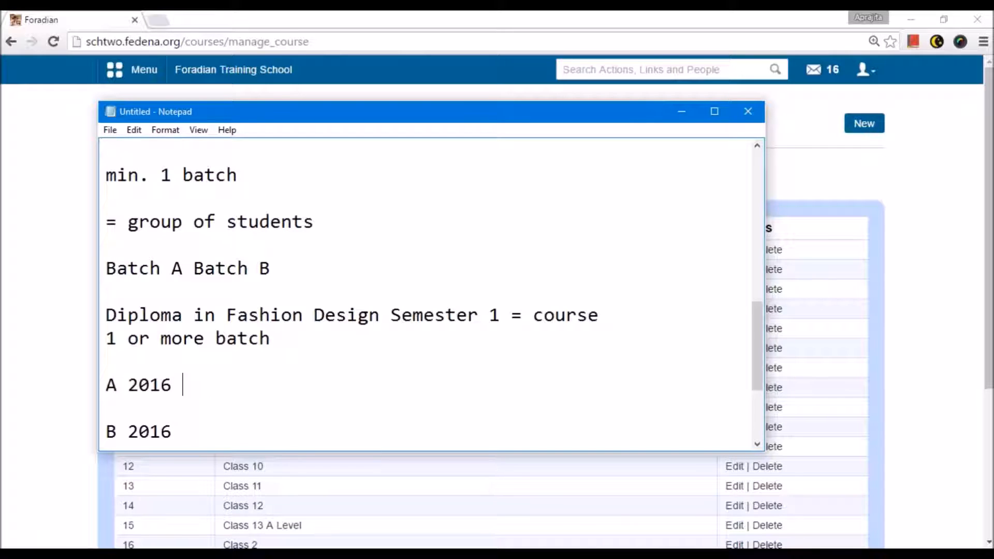
pyautogui.write('0')
pyautogui.click(204, 435)
pyautogui.write('30')
pyautogui.click(185, 431)
pyautogui.press('Delete')
pyautogui.scroll(-1, 199, 433)
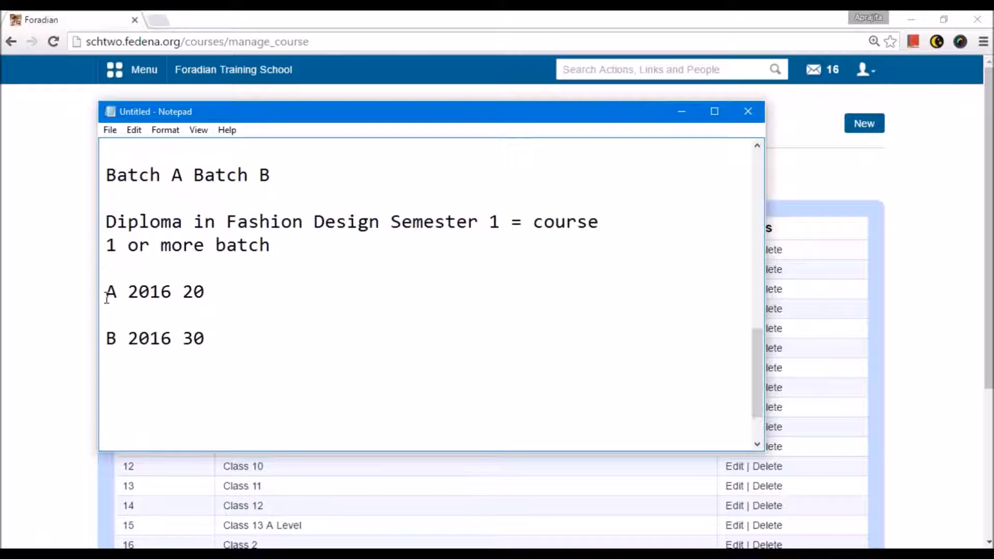
# Remove the blank line between the A and B batches and add "C 2016 30" on the line below them.
pyautogui.click(115, 341)
pyautogui.click(212, 339)
pyautogui.press('Home')
pyautogui.press('BackSpace')
pyautogui.press('End')
pyautogui.press('Return')
pyautogui.write('C ')
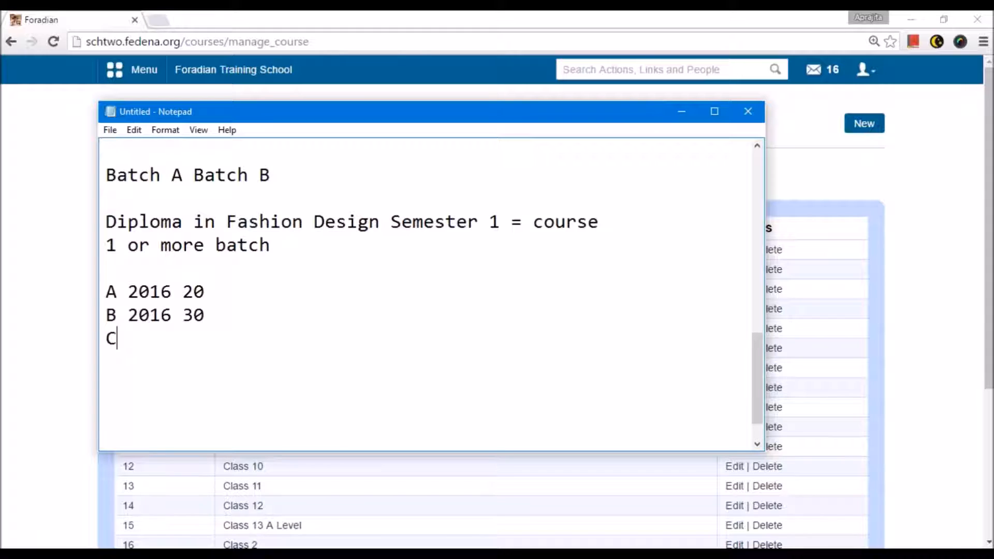
pyautogui.write('2016 30')
# Add the batch names "A 2017" and "B 2017" below the 2016 batches, after a blank line.
pyautogui.doubleClick(417, 222)
pyautogui.click(513, 222)
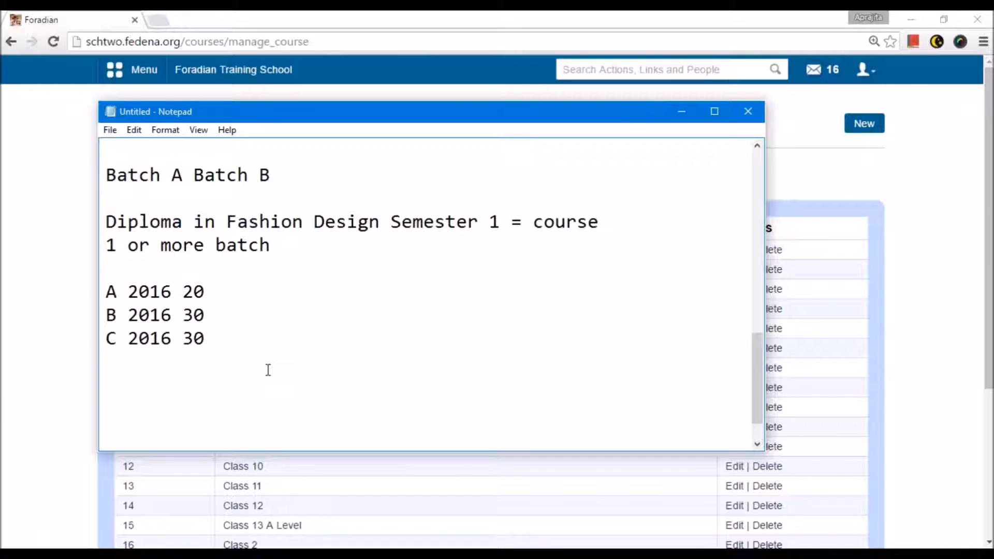
pyautogui.click(233, 337)
pyautogui.press('Return')
pyautogui.press('Return')
pyautogui.write('A 2017')
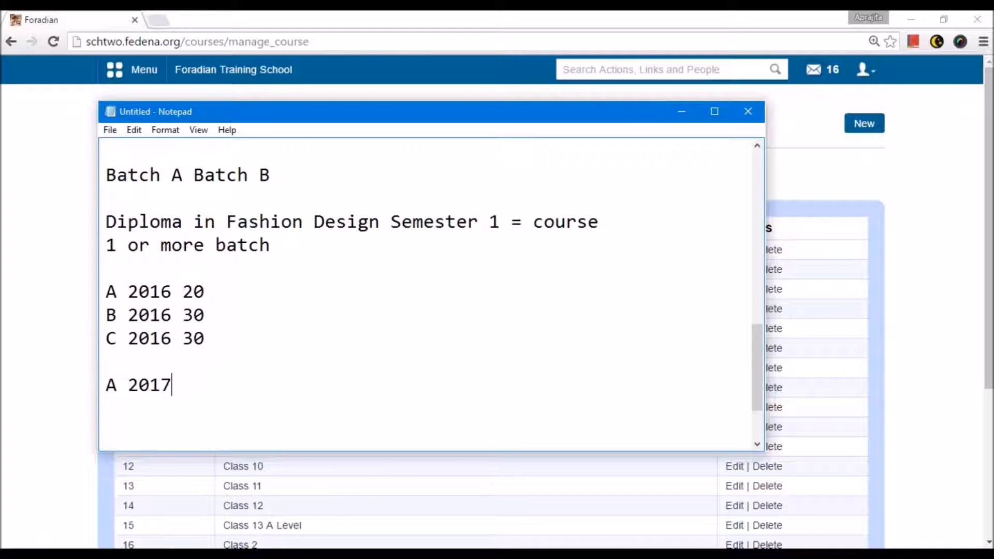
pyautogui.press('Return')
pyautogui.write('B 2017')
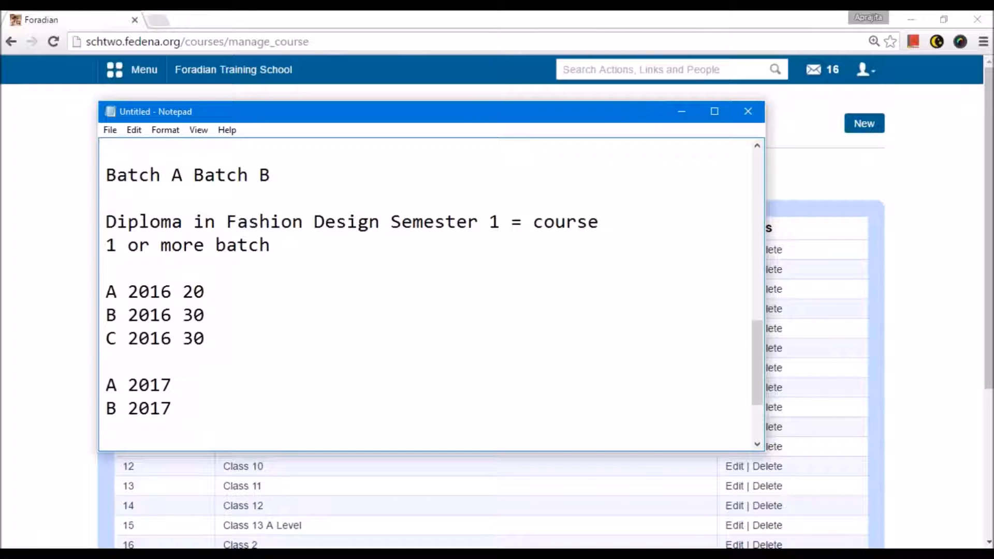
# Highlight the 2016 batch lines, the letter A, and the years 2016 and 2017 in turn to explain batch naming.
pyautogui.scroll(-1, 188, 258)
pyautogui.moveTo(105, 245); pyautogui.dragTo(235, 239)
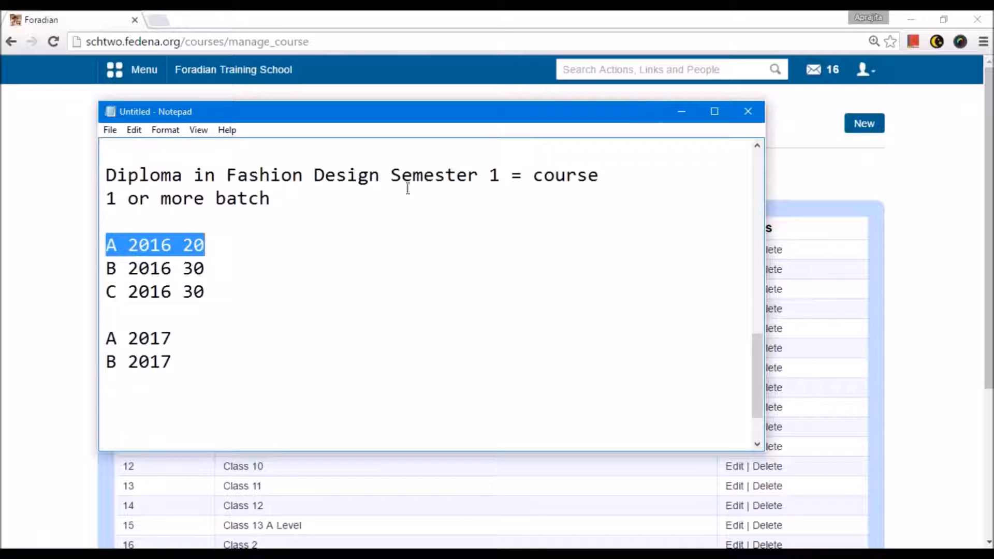
pyautogui.click(185, 247)
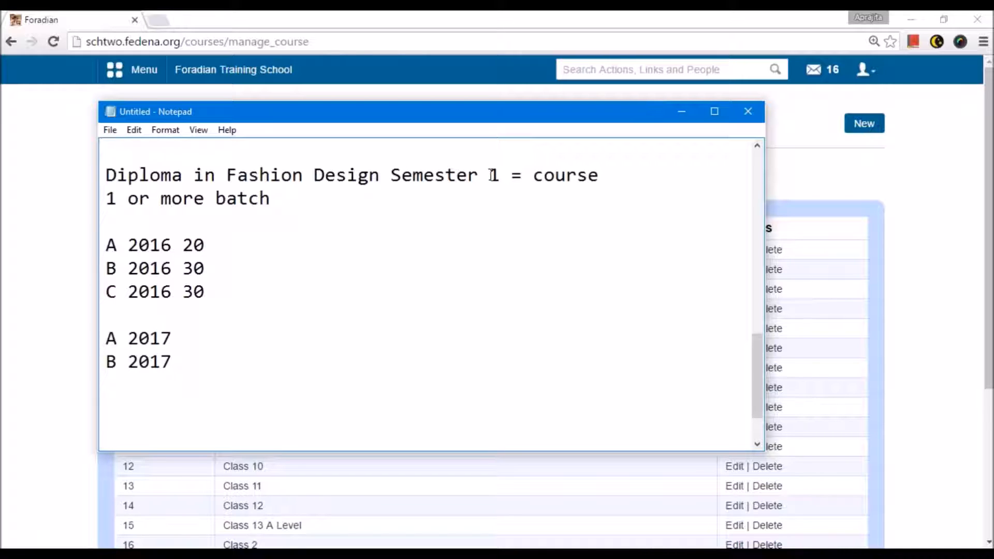
pyautogui.moveTo(215, 304); pyautogui.dragTo(74, 270)
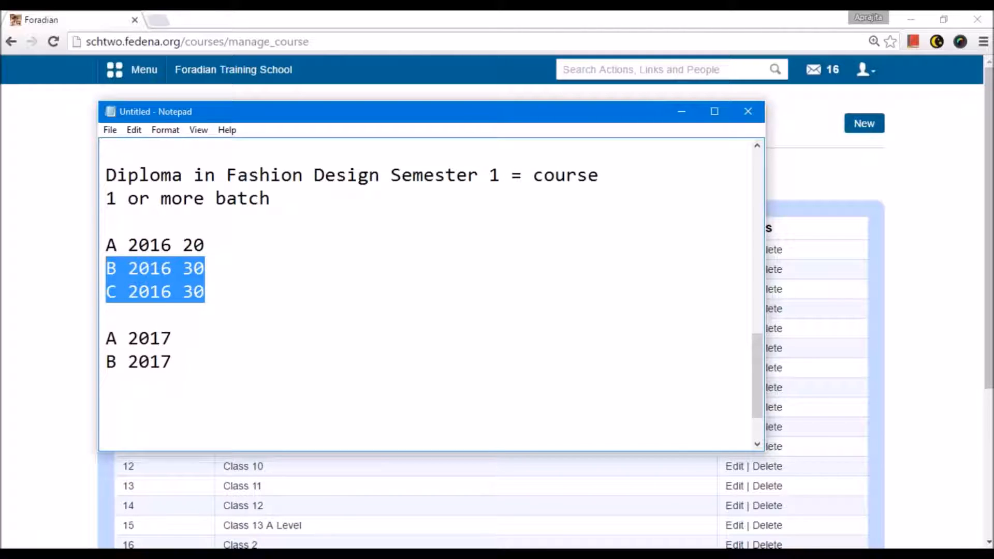
pyautogui.moveTo(119, 244); pyautogui.dragTo(94, 249)
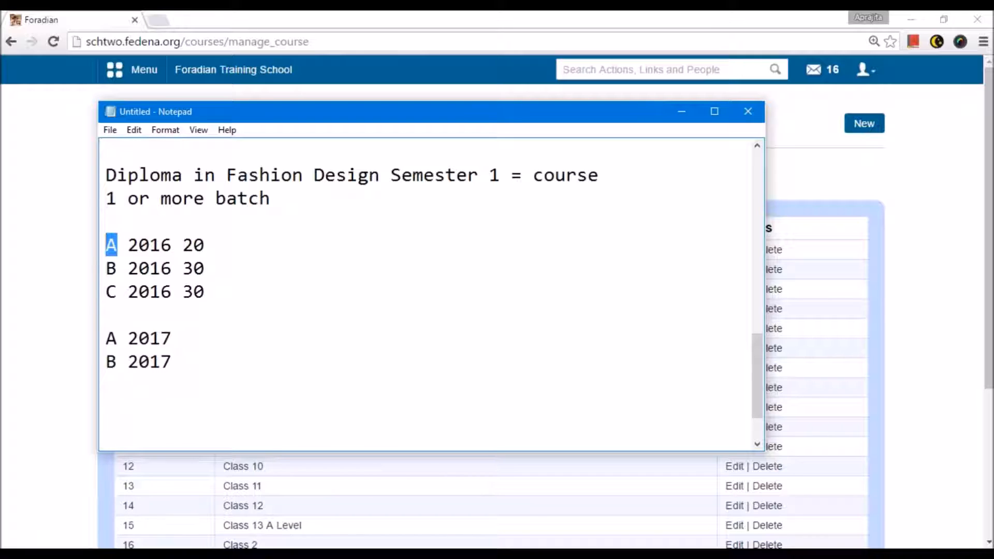
pyautogui.moveTo(128, 244); pyautogui.dragTo(172, 245)
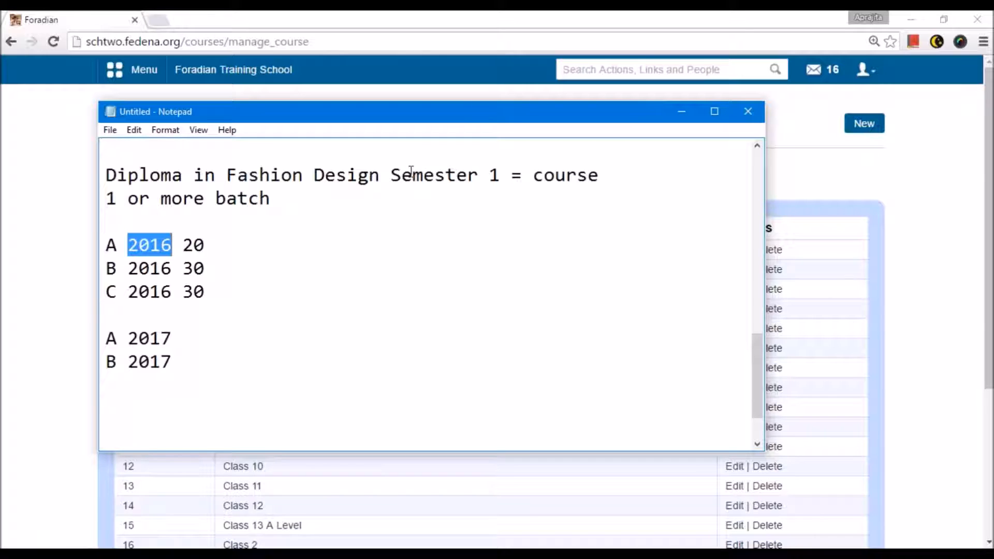
pyautogui.moveTo(128, 338); pyautogui.dragTo(173, 338)
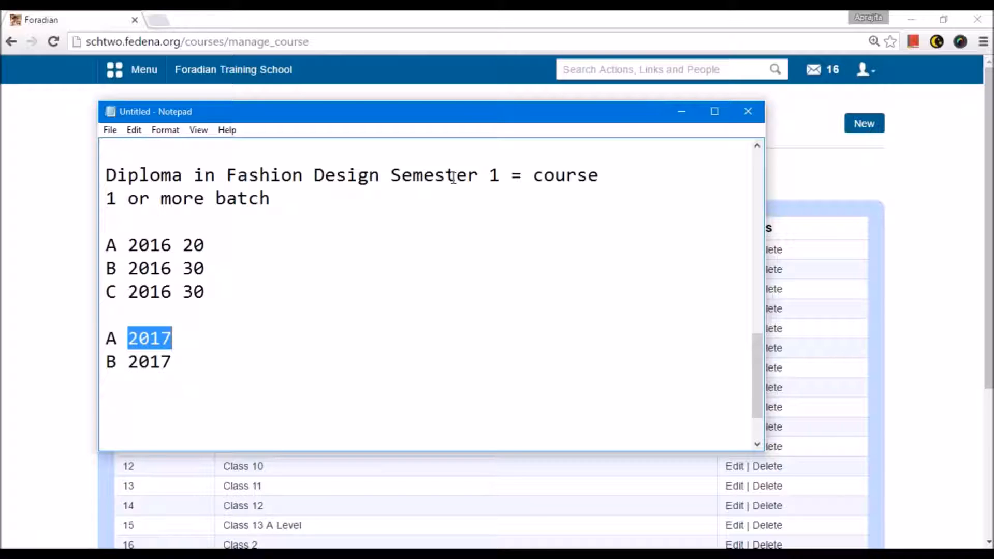
pyautogui.scroll(1, 308, 244)
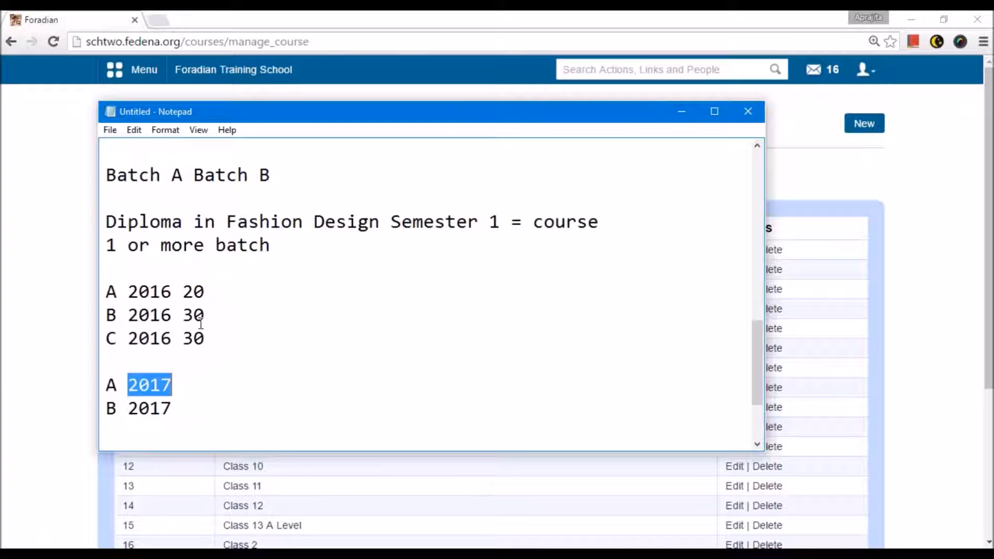
# Copy "Diploma in Fashion Design Semester 1" from the notes and start a new course in Fedena's course list.
pyautogui.moveTo(506, 222); pyautogui.dragTo(107, 221)
pyautogui.hotkey('ctrl', 'c')
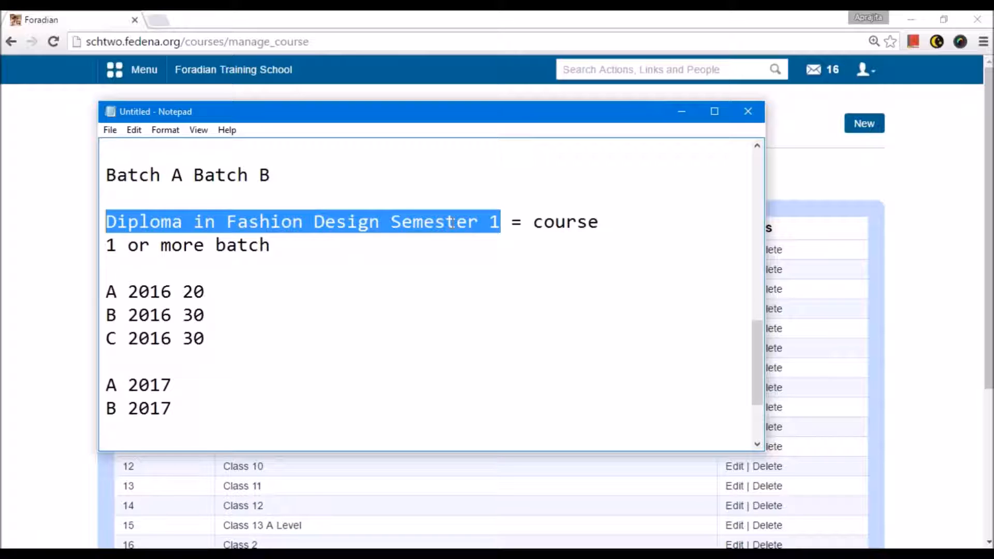
pyautogui.hotkey('alt', 'Tab')
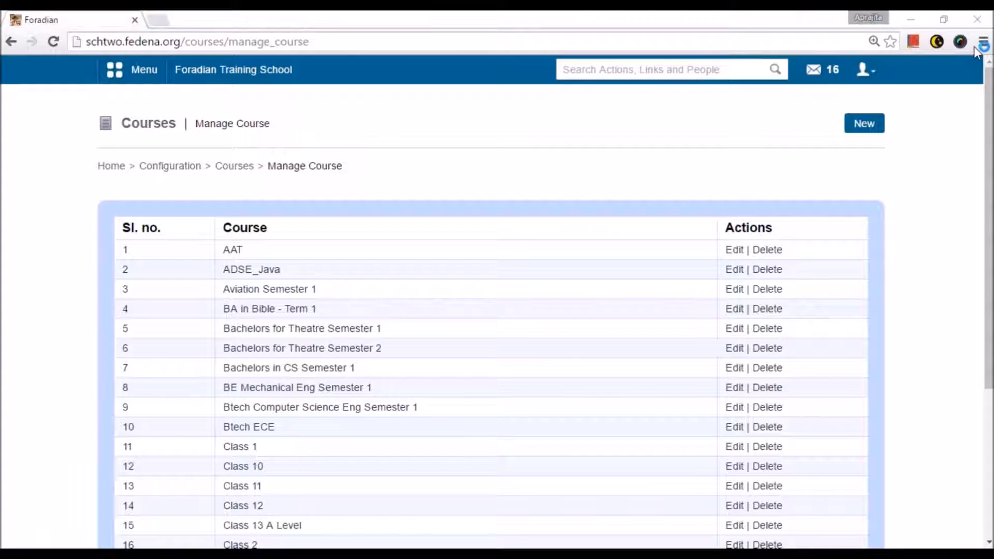
pyautogui.scroll(-5, 401, 257)
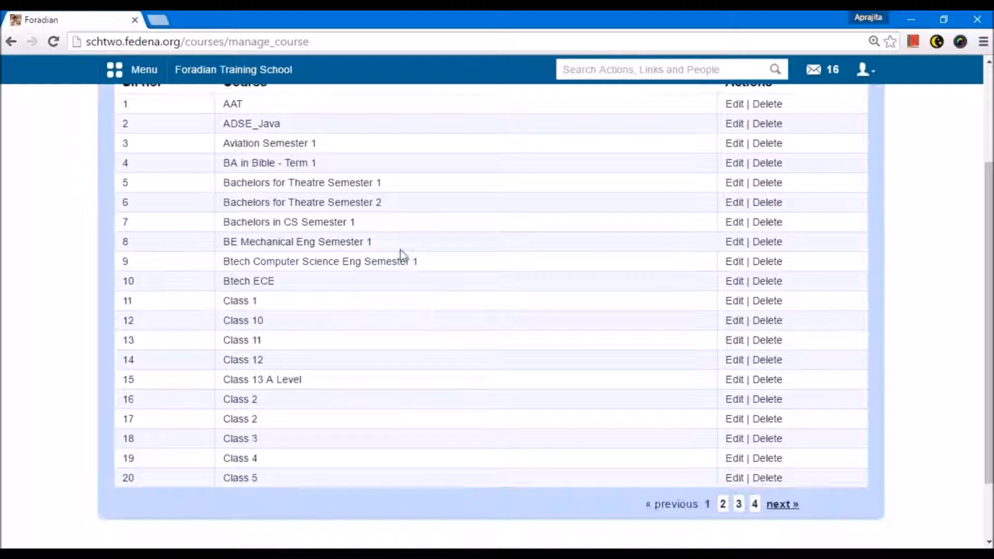
pyautogui.scroll(5, 406, 299)
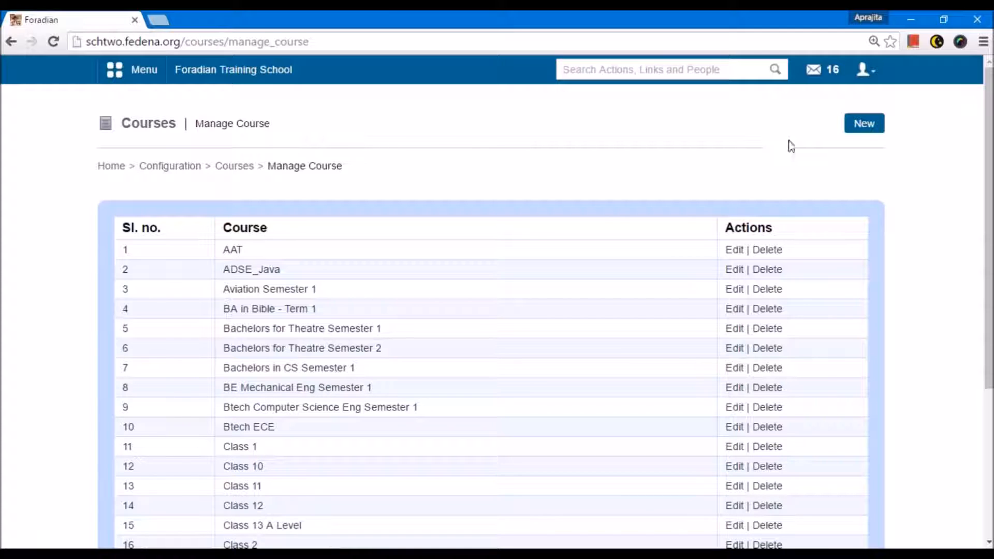
pyautogui.click(868, 129)
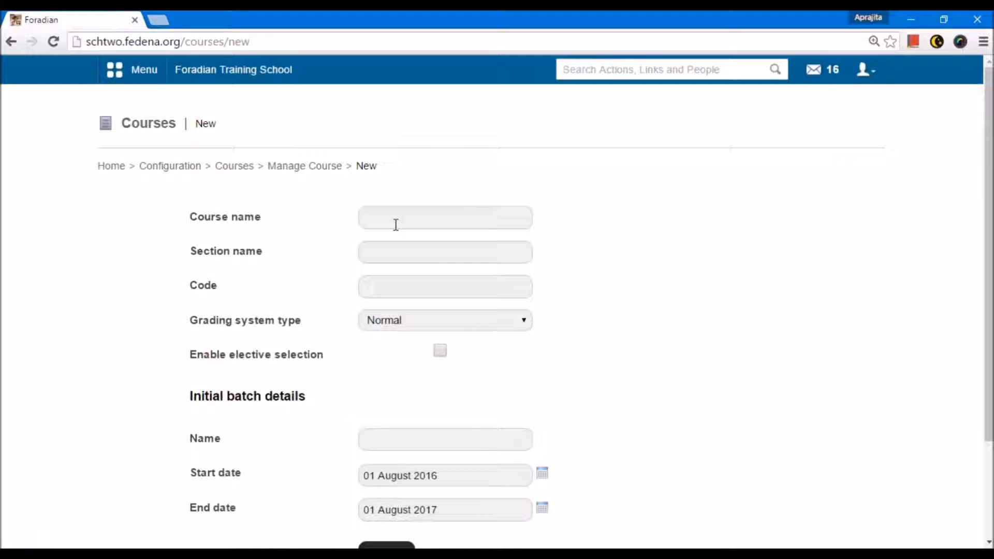
# Set the course name to the copied "Diploma in Fashion Design Semester 1" and check its full text.
pyautogui.click(395, 224)
pyautogui.hotkey('ctrl', 'v')
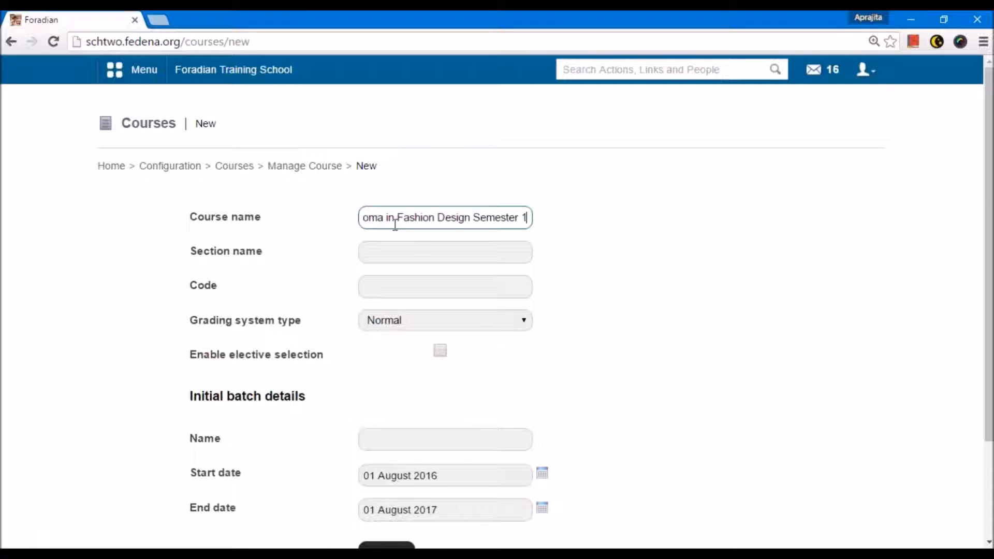
pyautogui.press('Home')
pyautogui.press('Right')
pyautogui.press('Right')
pyautogui.press('Right')
pyautogui.press('Right')
pyautogui.press('Right')
pyautogui.press('Right')
pyautogui.press('Right')
pyautogui.press('Right')
pyautogui.press('Right')
pyautogui.press('Right')
pyautogui.press('Right')
pyautogui.press('Right')
pyautogui.press('Right')
pyautogui.press('Right')
pyautogui.press('Right')
pyautogui.press('Right')
pyautogui.press('Right')
pyautogui.press('Right')
pyautogui.press('Right')
pyautogui.press('Right')
pyautogui.press('Right')
pyautogui.press('Right')
pyautogui.press('Right')
pyautogui.press('Right')
pyautogui.press('Right')
pyautogui.press('Right')
pyautogui.press('Right')
pyautogui.press('Right')
pyautogui.press('Right')
pyautogui.press('Right')
pyautogui.press('Right')
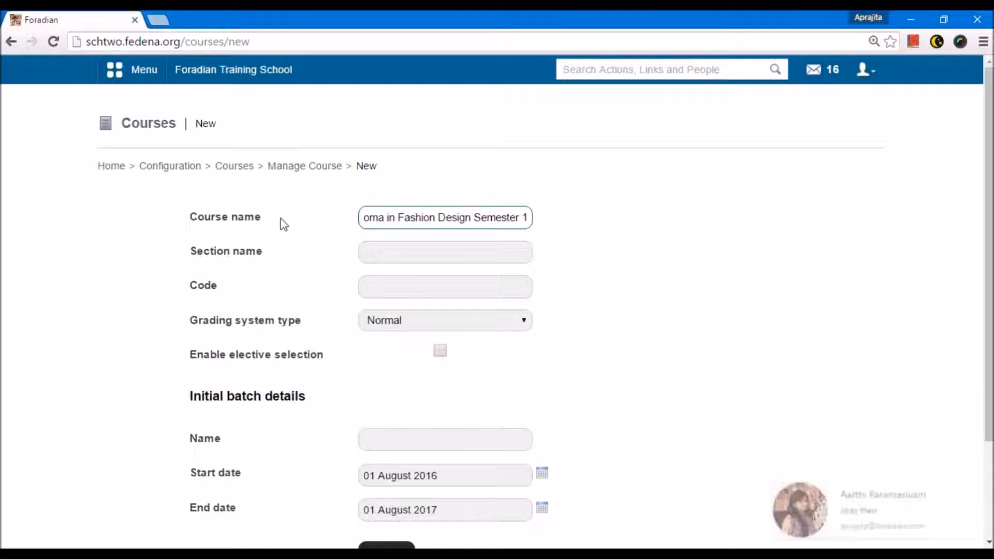
# Leave the section name empty and set the course code to "Diploma in Fashion Design Semester 1".
pyautogui.click(424, 255)
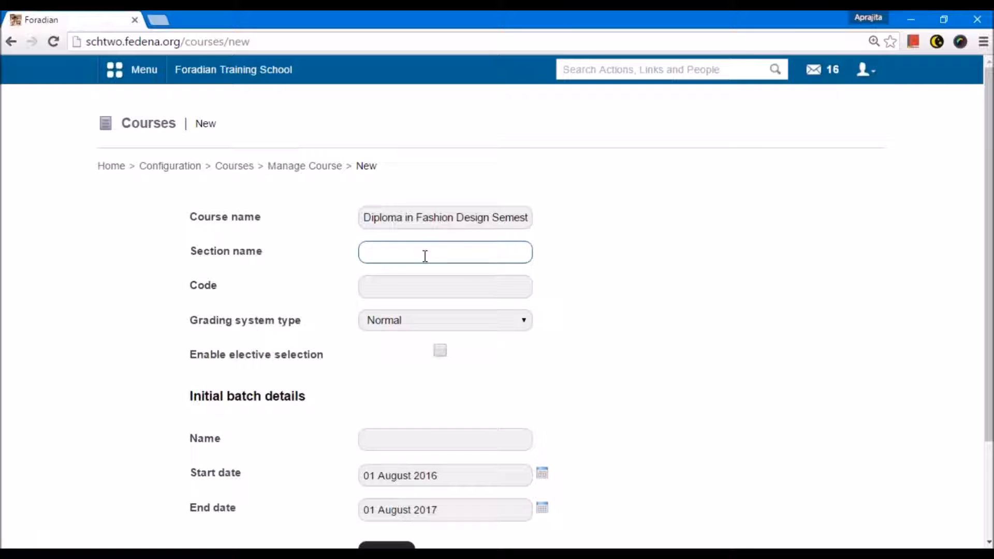
pyautogui.click(409, 285)
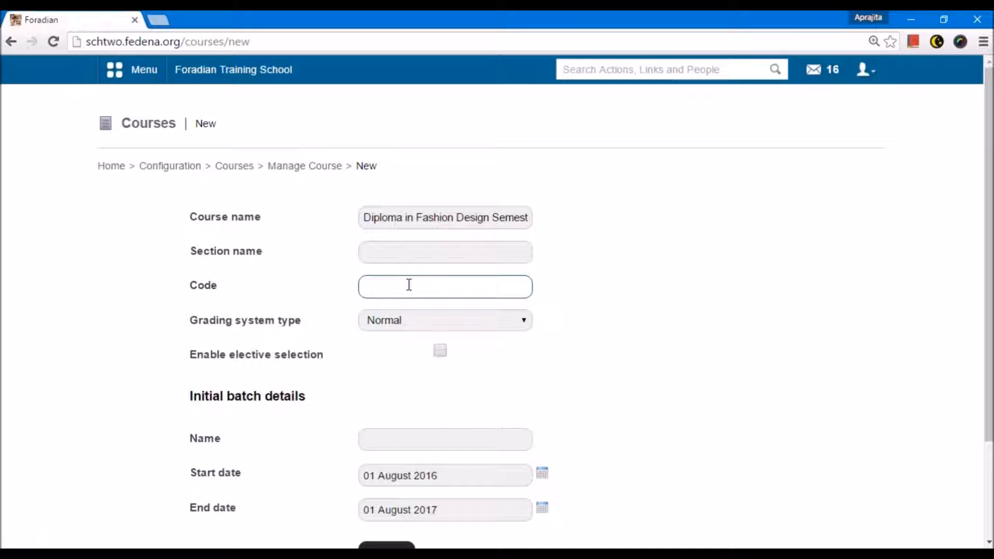
pyautogui.hotkey('ctrl', 'v')
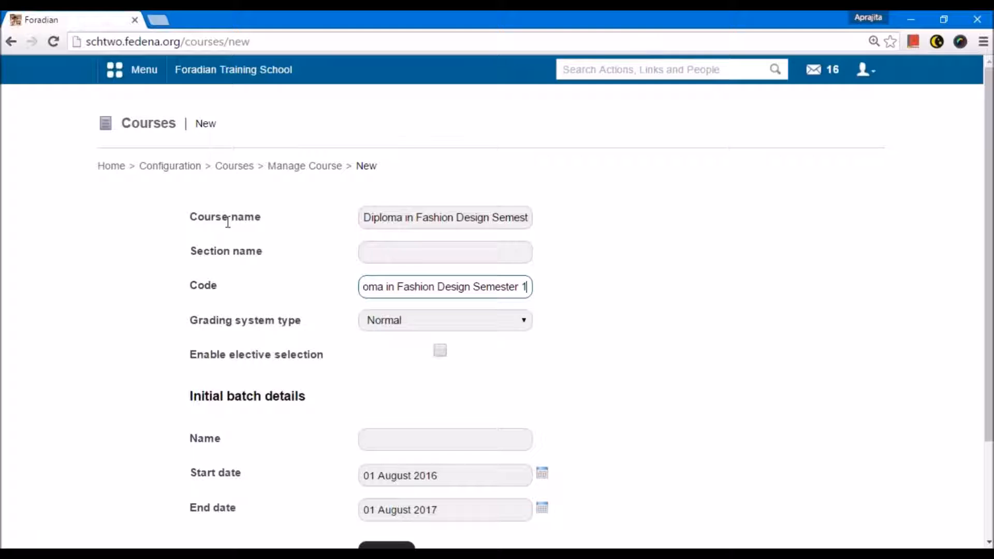
# Set the course's grading system type to GPA.
pyautogui.scroll(-1, 226, 248)
pyautogui.scroll(-1, 383, 264)
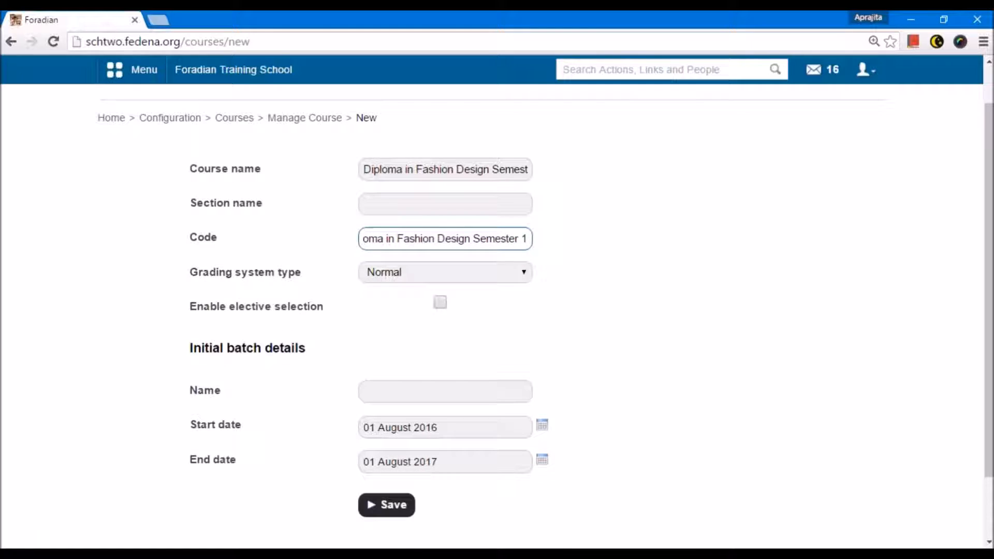
pyautogui.click(385, 271)
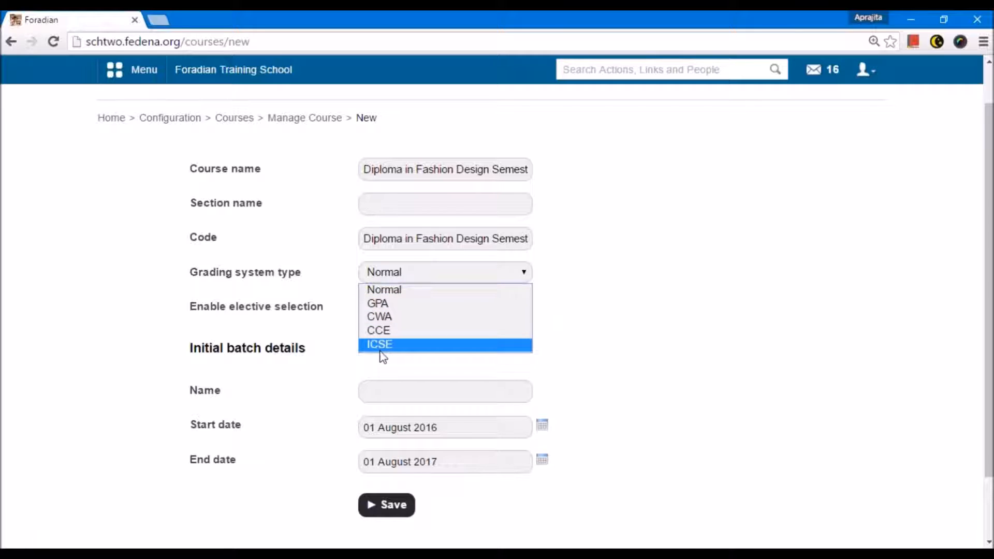
pyautogui.click(402, 306)
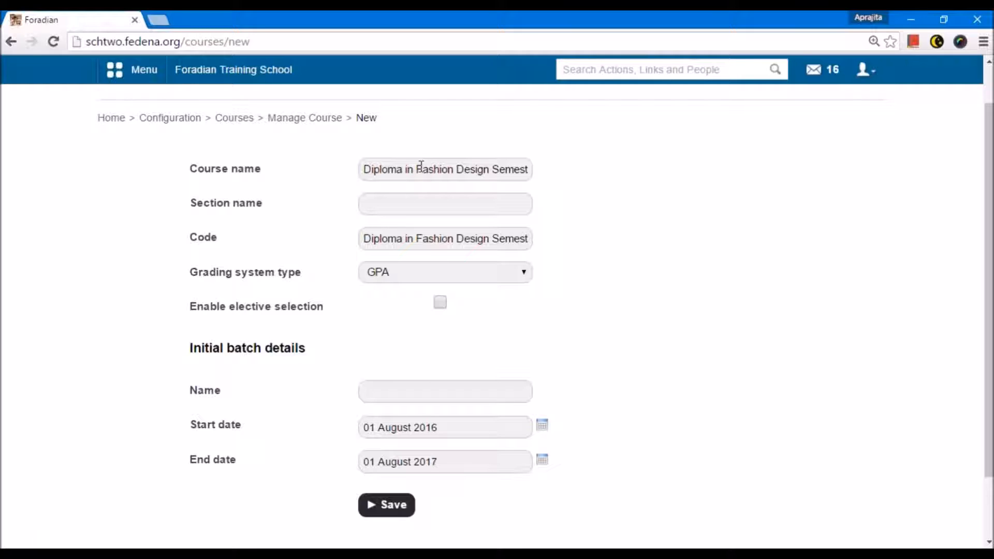
# Turn on elective selection for the course and turn it off again.
pyautogui.click(440, 303)
pyautogui.click(430, 170)
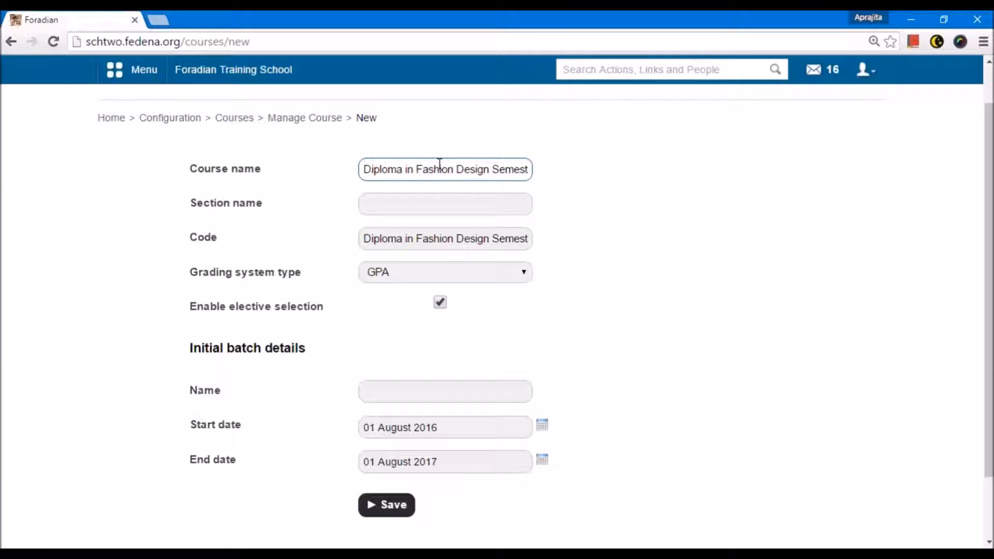
pyautogui.click(440, 302)
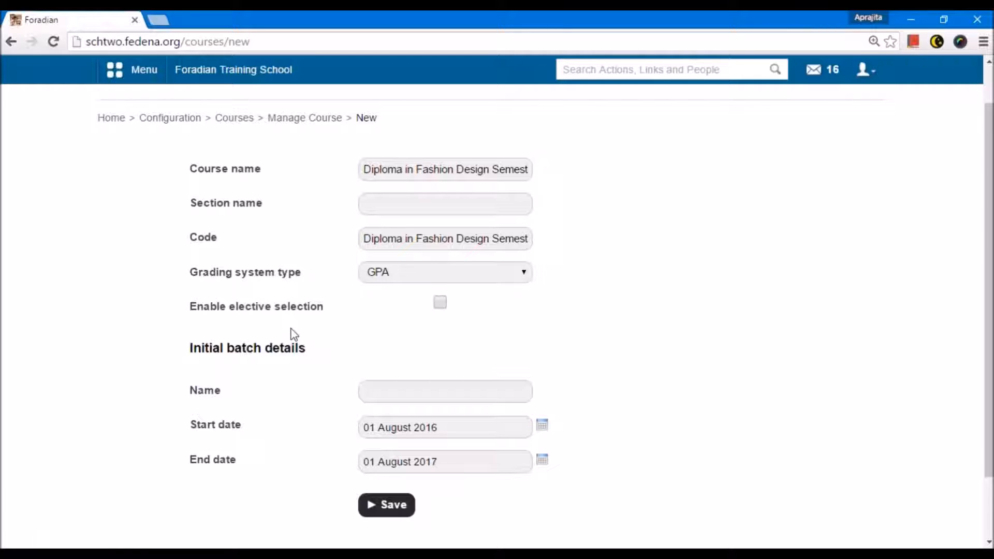
# Name the course's initial batch "A 2016".
pyautogui.click(386, 392)
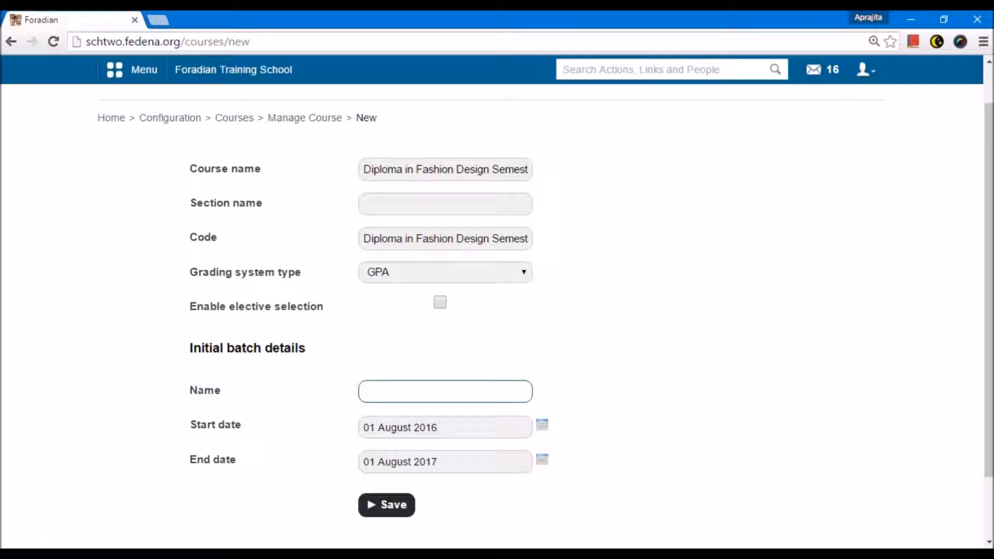
pyautogui.click(495, 164)
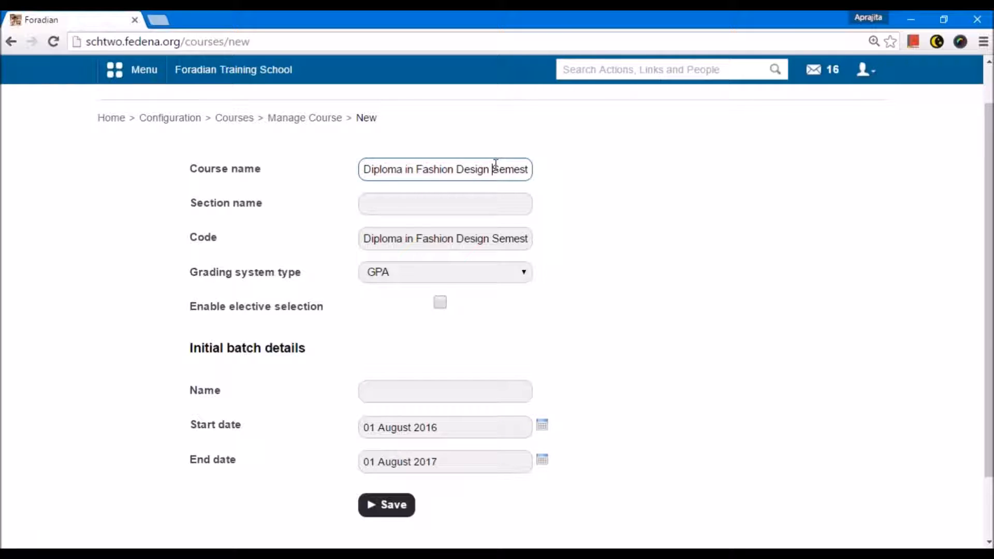
pyautogui.click(448, 391)
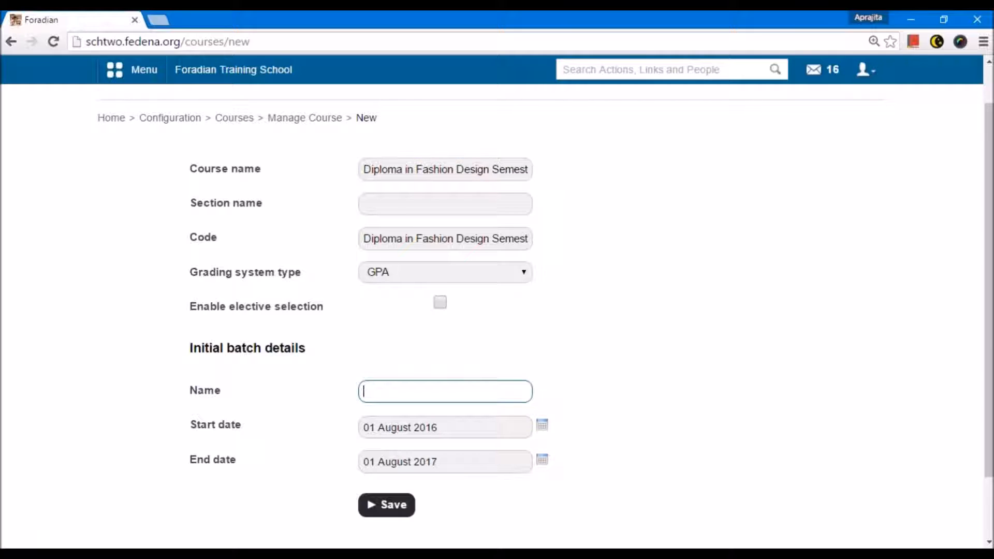
pyautogui.write('A')
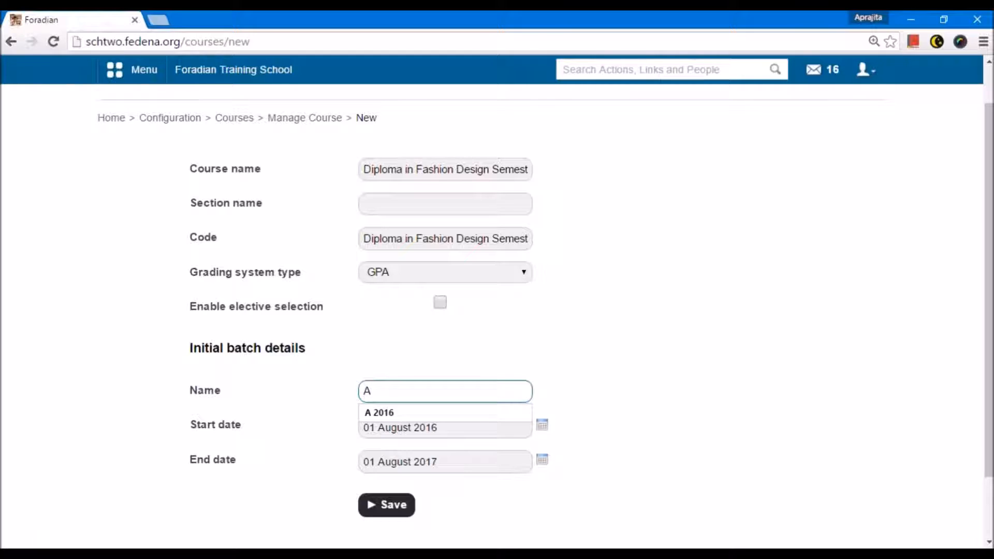
pyautogui.write('2016')
pyautogui.click(665, 367)
# Pick the initial batch's end date from the December 2017 calendar and save the new course.
pyautogui.doubleClick(514, 170)
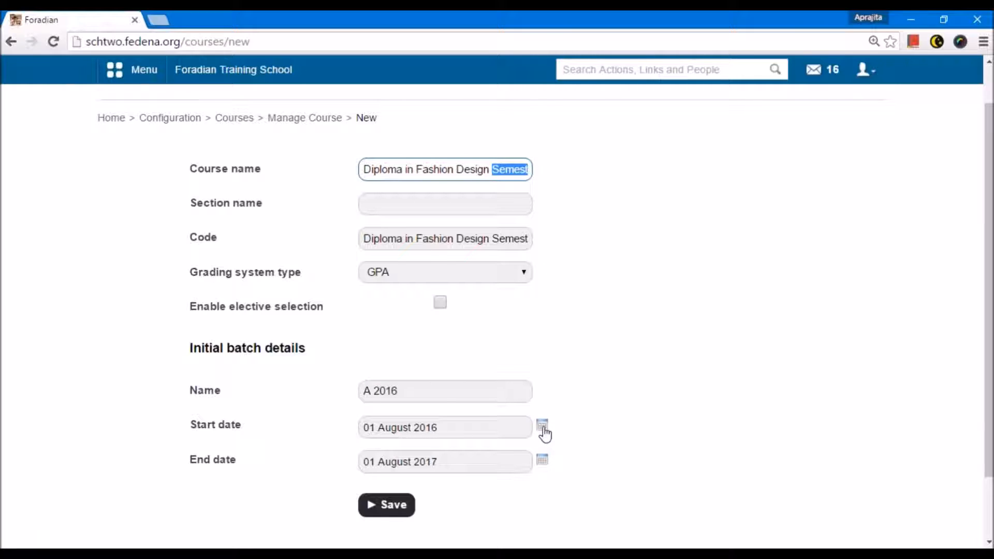
pyautogui.click(542, 462)
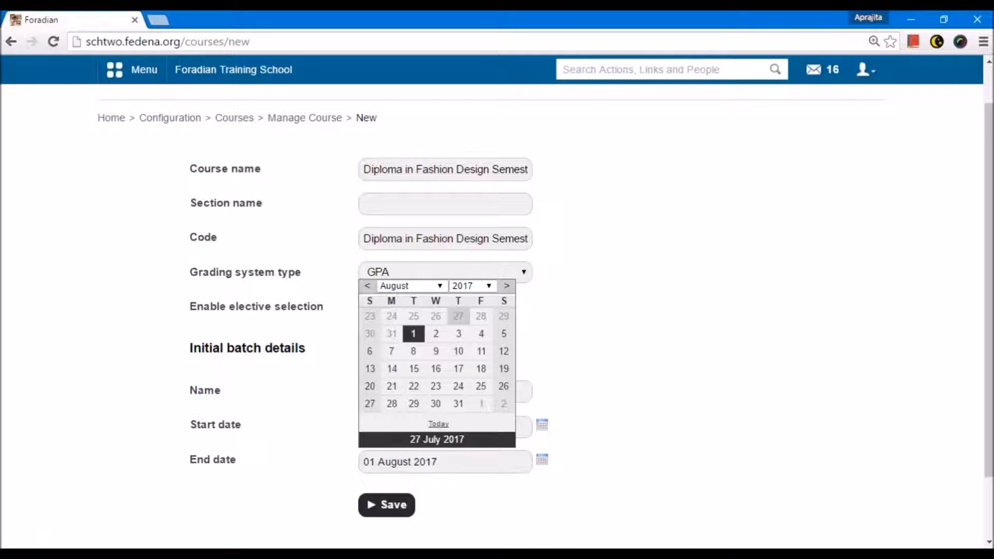
pyautogui.click(435, 286)
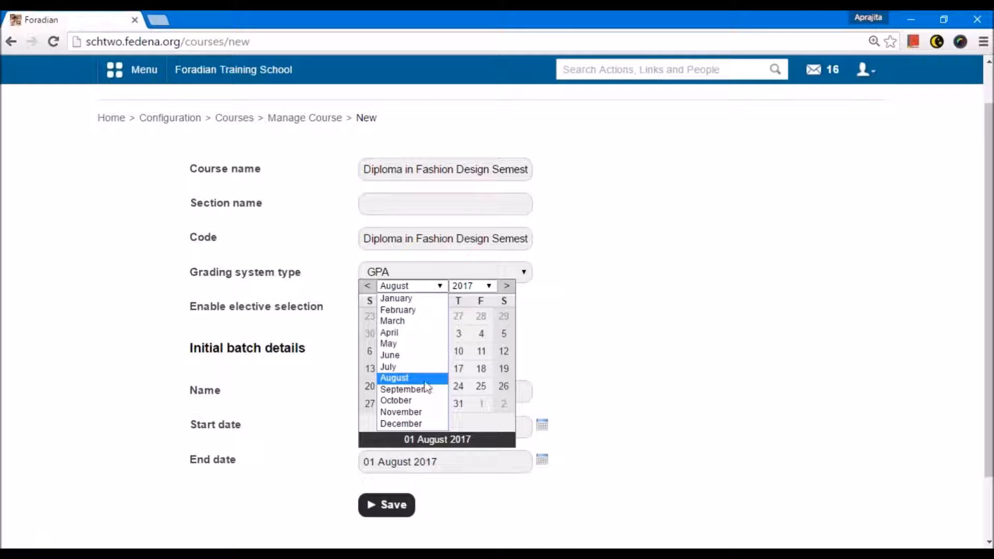
pyautogui.click(420, 424)
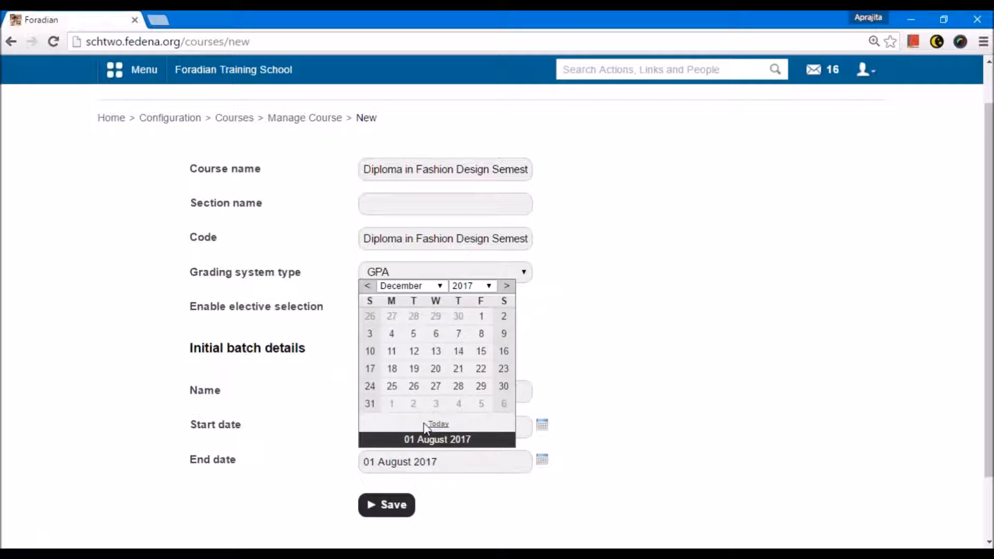
pyautogui.click(500, 406)
pyautogui.click(383, 505)
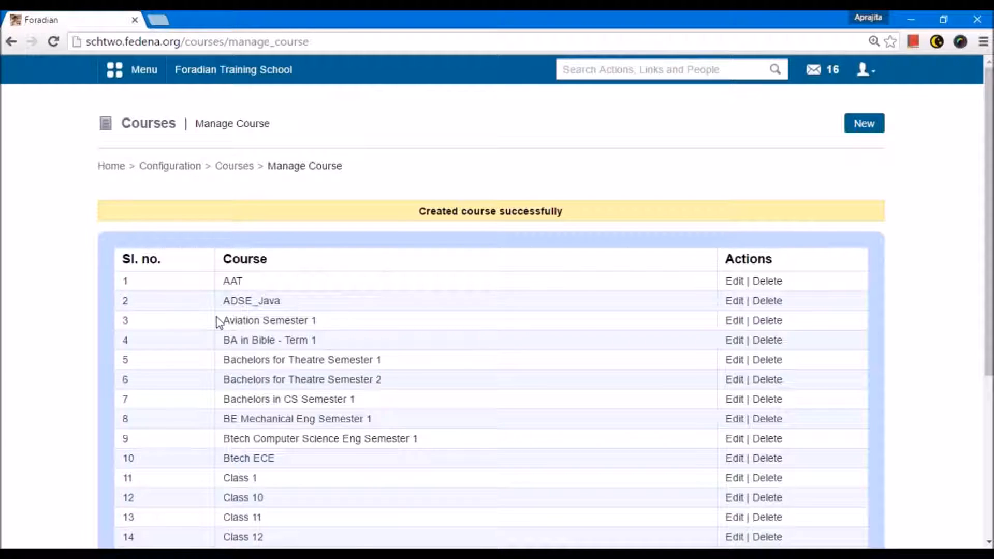
# Find Diploma in Fashion Design Semester 1 in the course list and open it to show its batches.
pyautogui.scroll(-4, 391, 290)
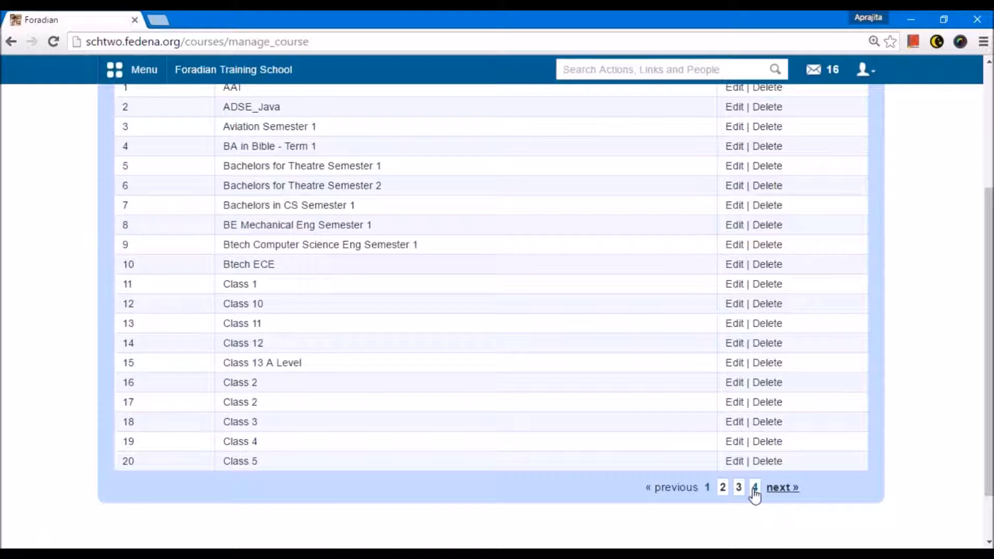
pyautogui.click(754, 489)
pyautogui.scroll(-3, 337, 362)
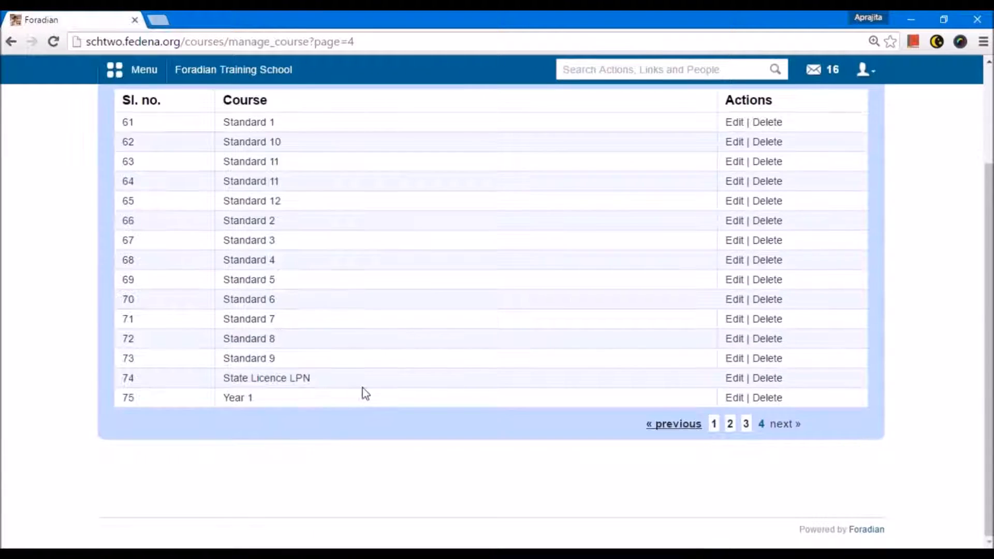
pyautogui.click(729, 424)
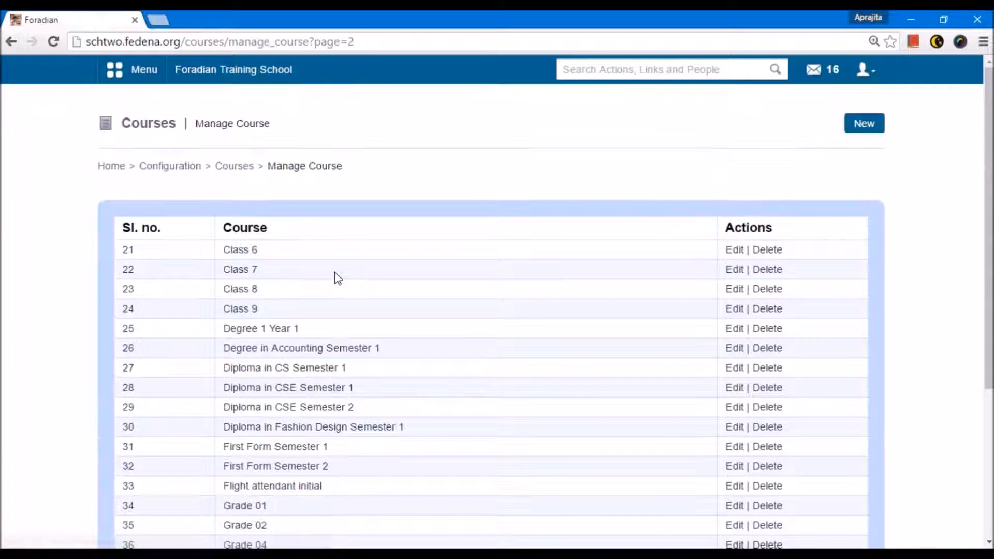
pyautogui.scroll(-2, 329, 297)
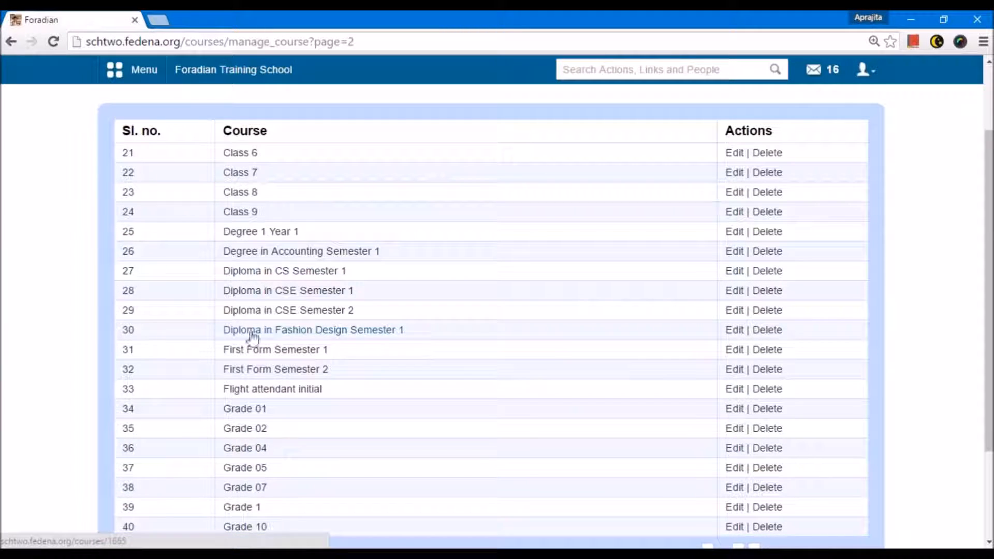
pyautogui.click(376, 331)
# Examine how the batch name combines the course name, its semester and the batch label.
pyautogui.moveTo(423, 251); pyautogui.dragTo(392, 254)
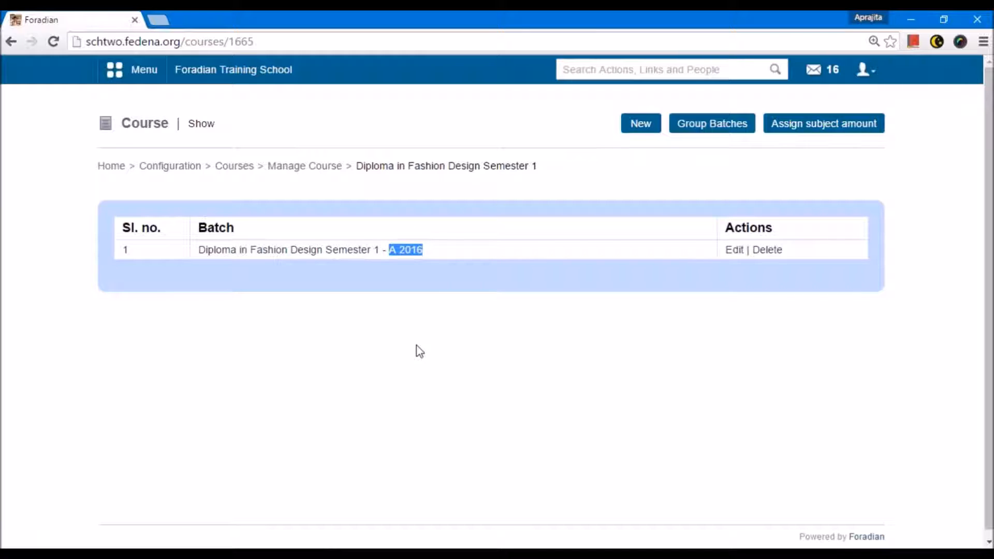
pyautogui.moveTo(235, 233); pyautogui.dragTo(197, 235)
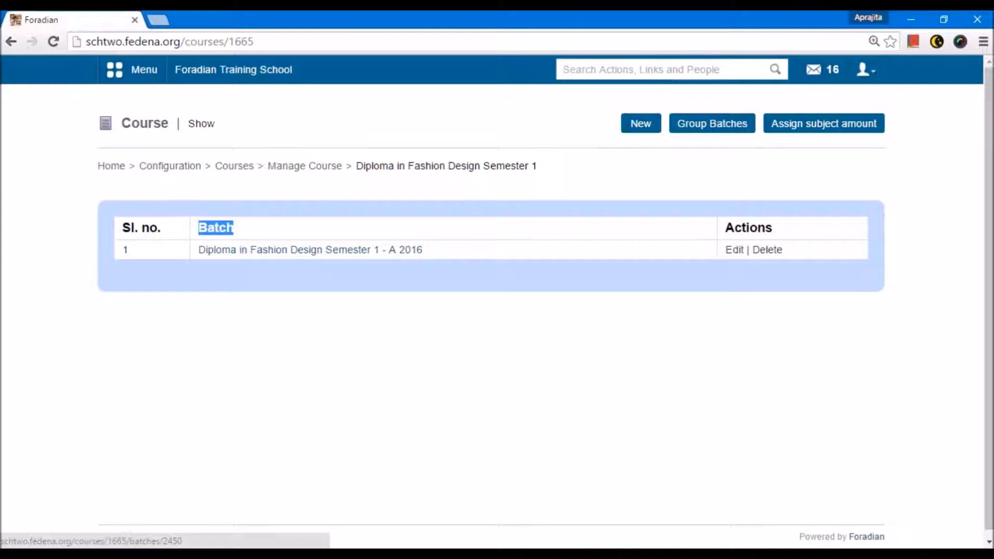
pyautogui.moveTo(422, 256); pyautogui.dragTo(384, 259)
pyautogui.click(373, 339)
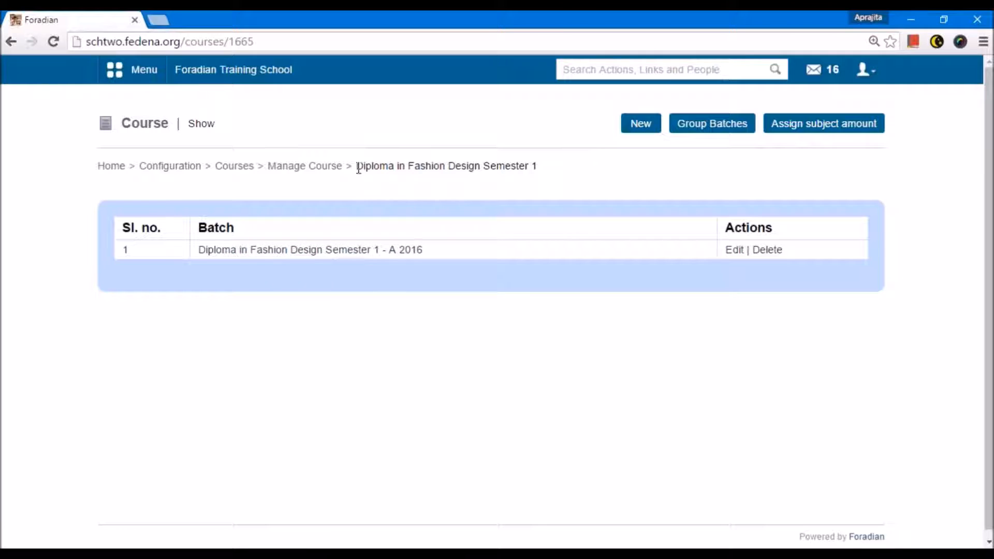
pyautogui.moveTo(358, 168); pyautogui.dragTo(483, 166)
pyautogui.click(484, 160)
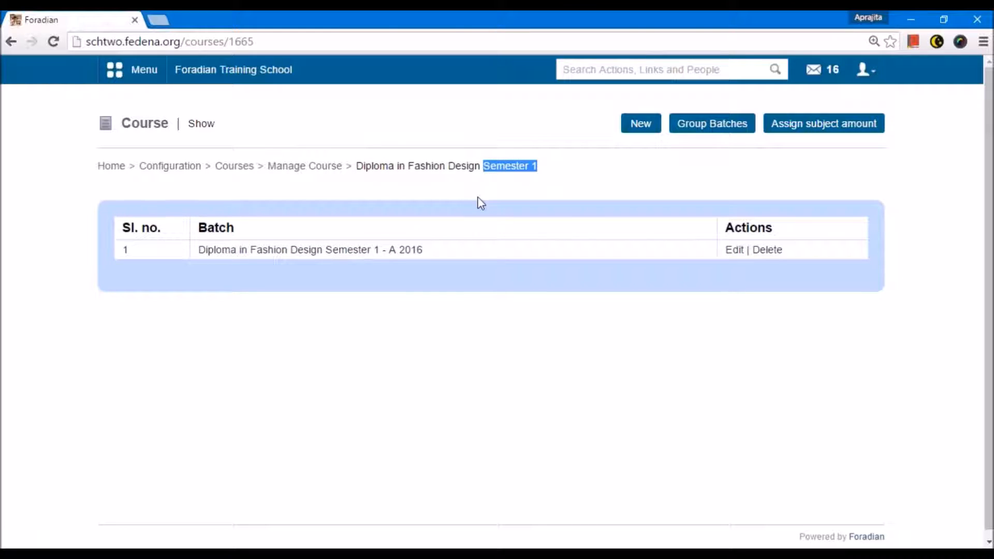
pyautogui.click(366, 182)
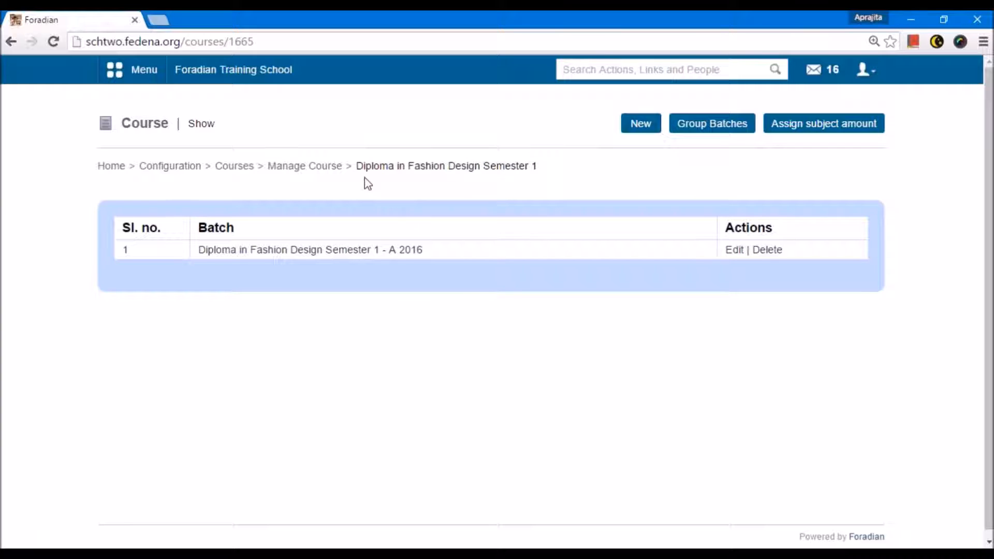
# Start another new course and name it "Diploma in Fashion Design Semester 2".
pyautogui.click(324, 170)
pyautogui.click(861, 127)
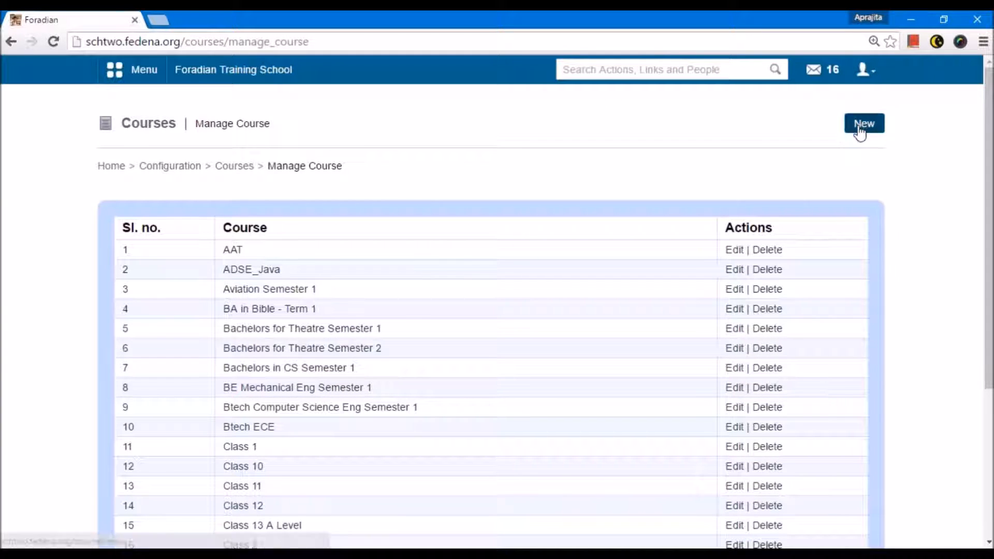
pyautogui.click(381, 218)
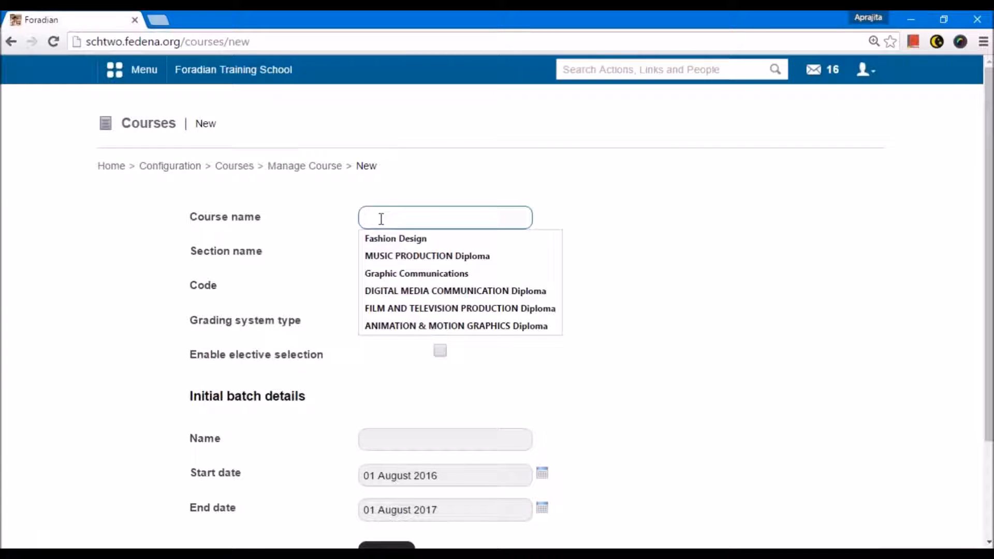
pyautogui.write('Dip')
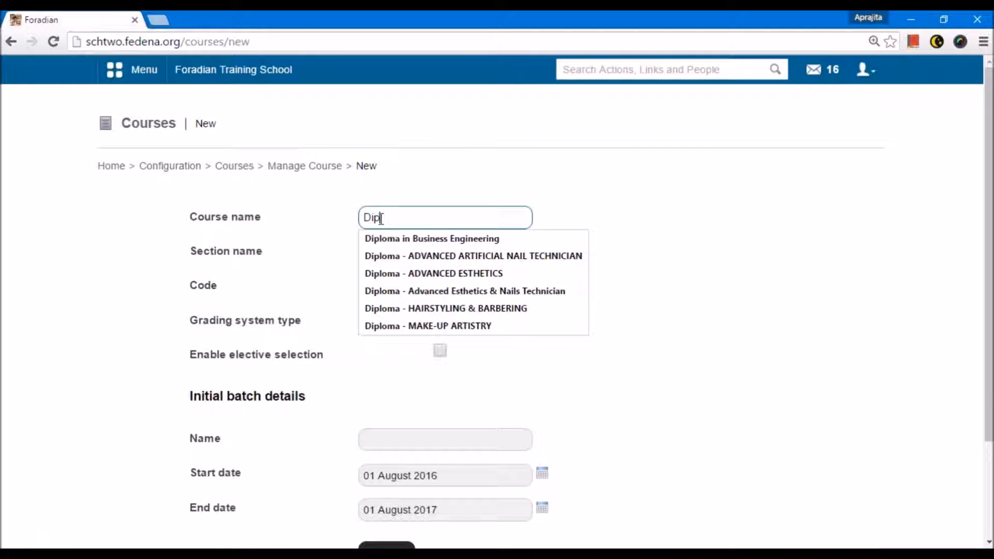
pyautogui.write('loma in')
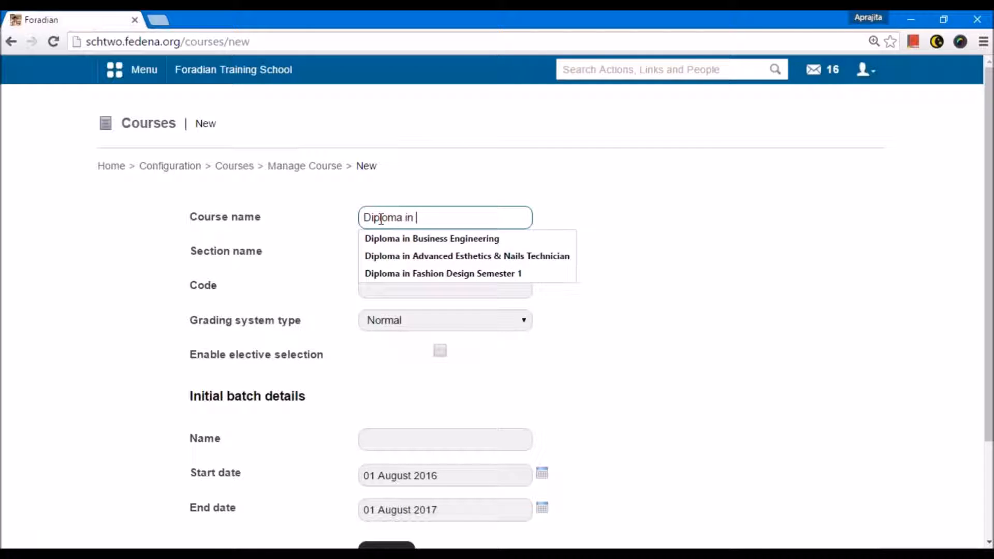
pyautogui.press('Down')
pyautogui.press('Down')
pyautogui.press('Down')
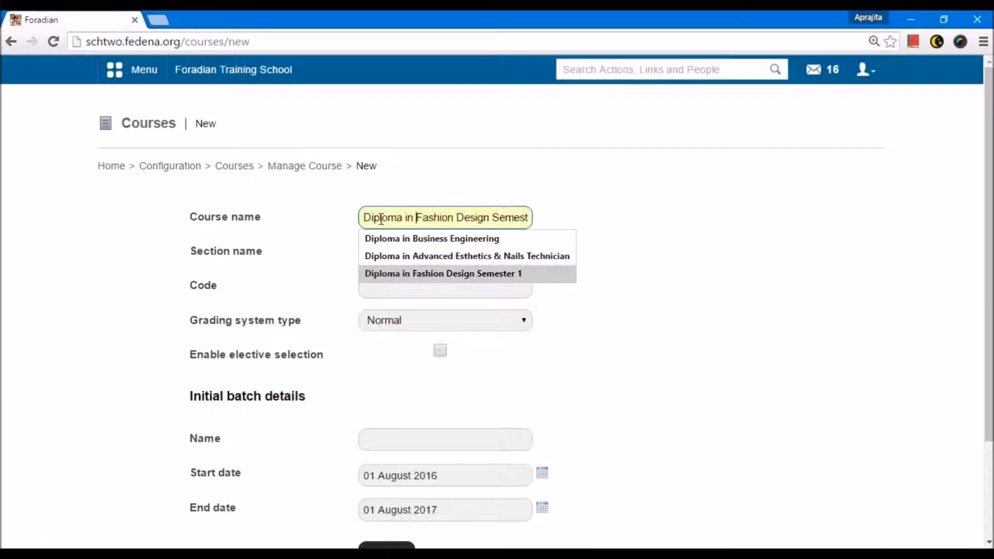
pyautogui.press('End')
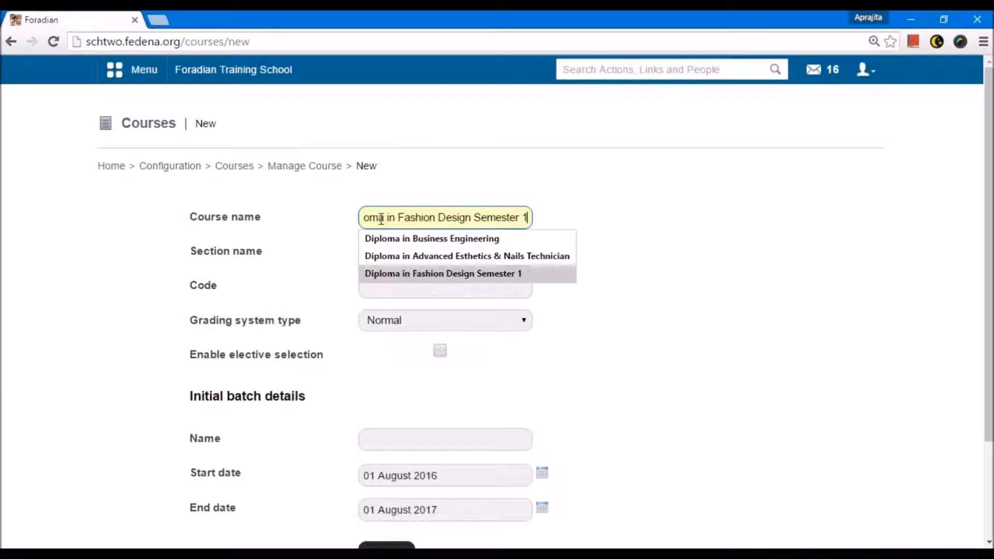
pyautogui.press('BackSpace')
pyautogui.write('2')
# Copy the full course name into the course code and set the grading system type to GPA.
pyautogui.hotkey('ctrl', 'a')
pyautogui.hotkey('ctrl', 'c')
pyautogui.click(362, 293)
pyautogui.hotkey('ctrl', 'v')
pyautogui.click(386, 320)
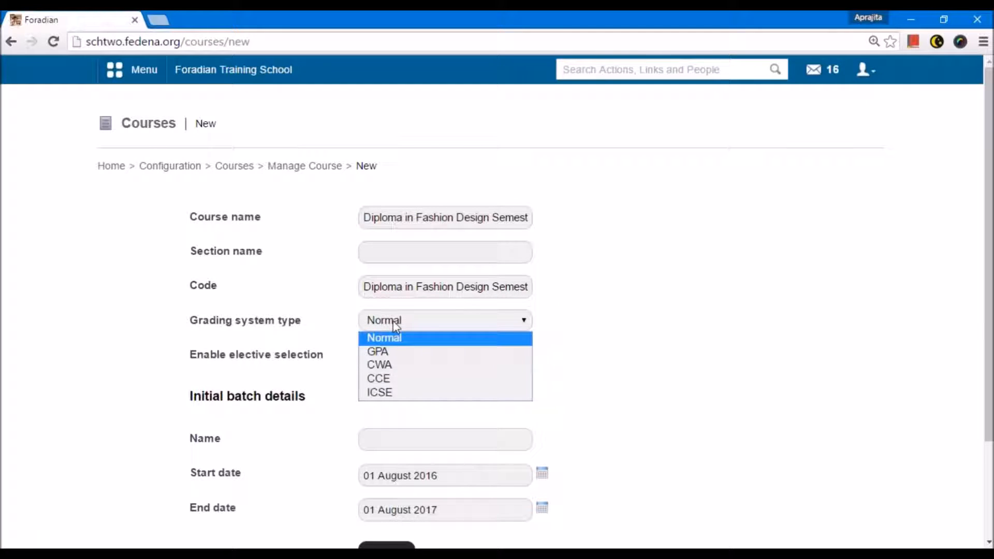
pyautogui.click(390, 352)
# Name the initial batch of the Semester 2 course "A 2016".
pyautogui.click(385, 449)
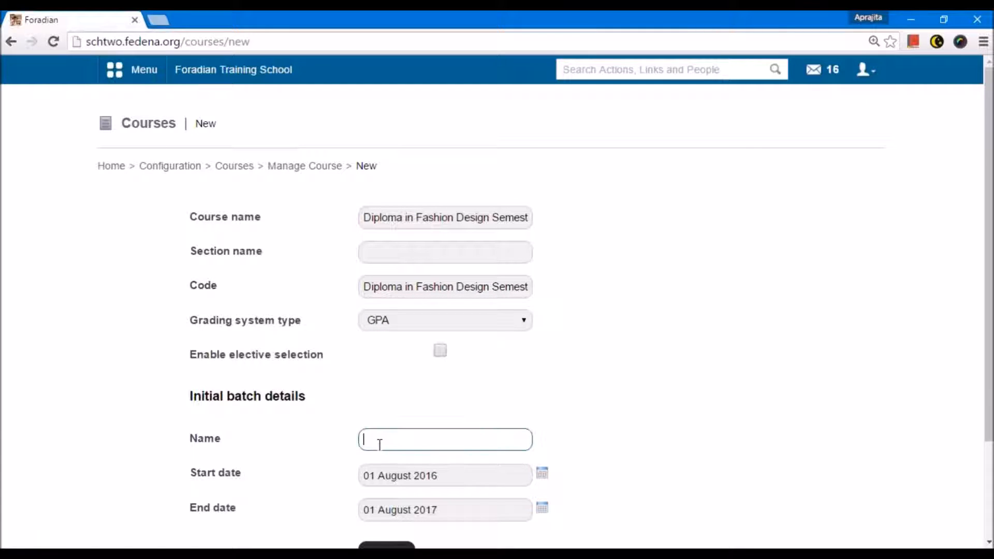
pyautogui.write('A 2016')
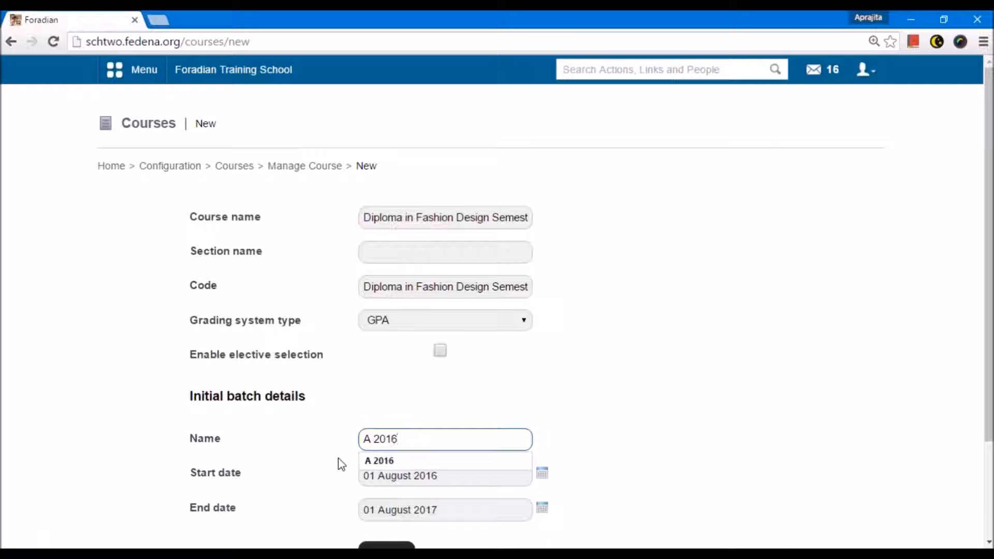
pyautogui.click(317, 461)
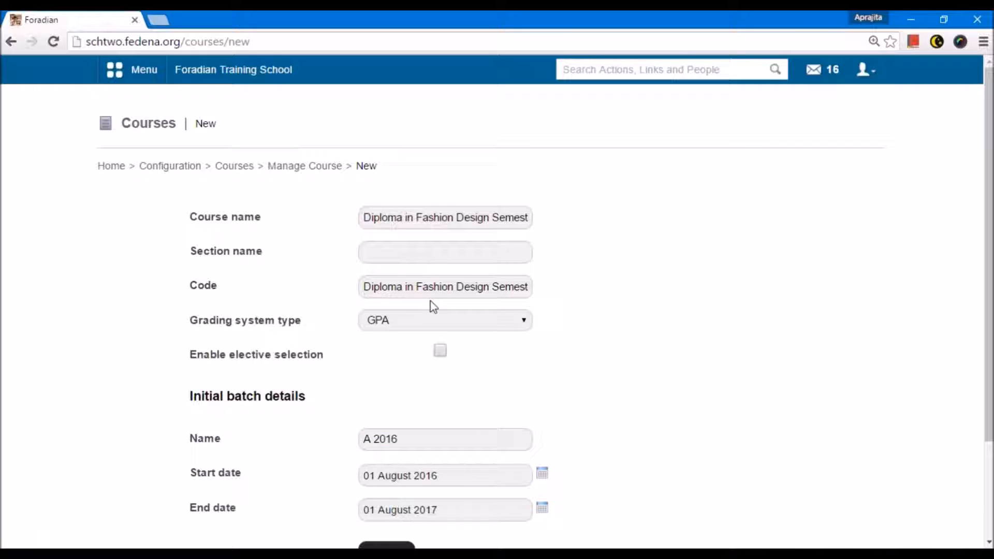
# Change the initial batch's name to "A 2017" and set it back to "A 2016".
pyautogui.click(398, 440)
pyautogui.press('BackSpace')
pyautogui.write('7')
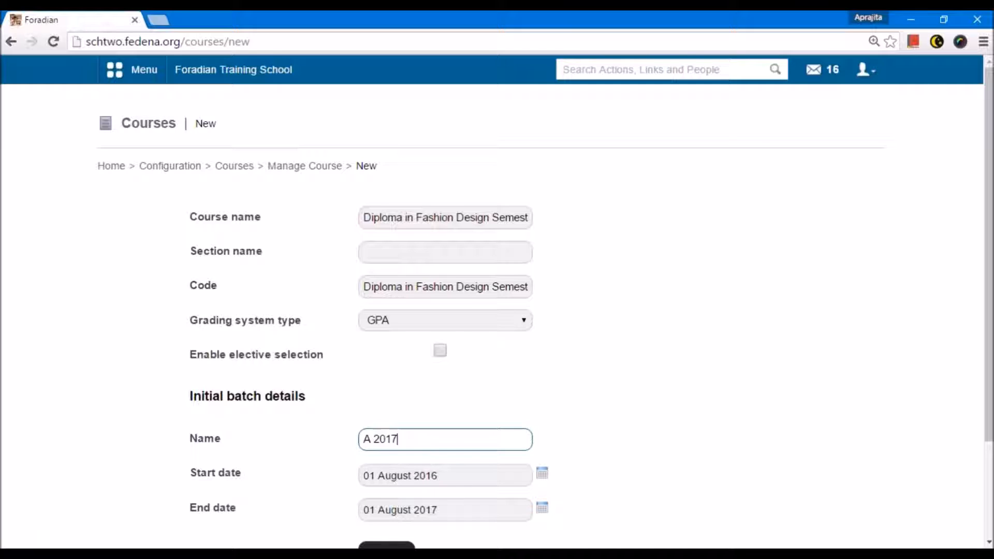
pyautogui.click(439, 218)
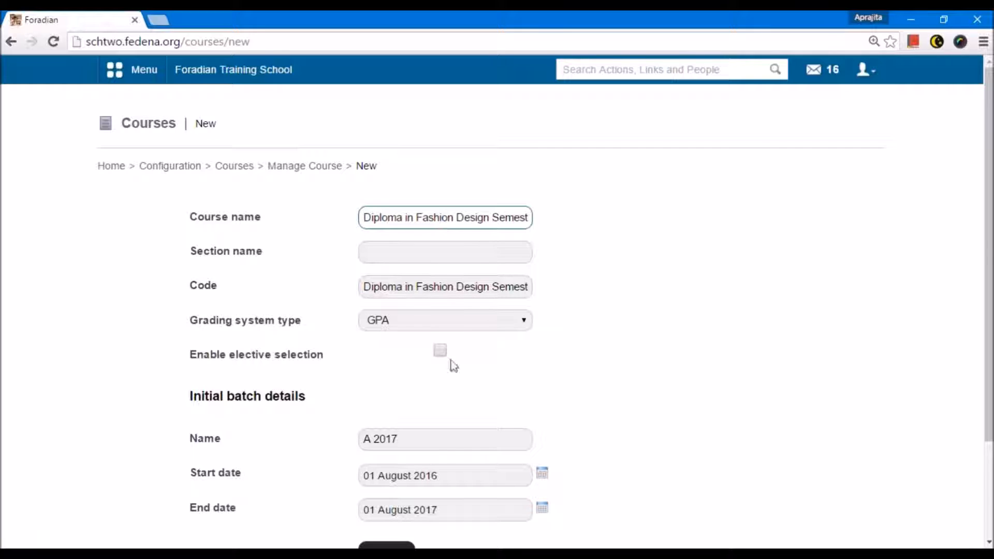
pyautogui.click(402, 440)
pyautogui.press('BackSpace')
pyautogui.write('6')
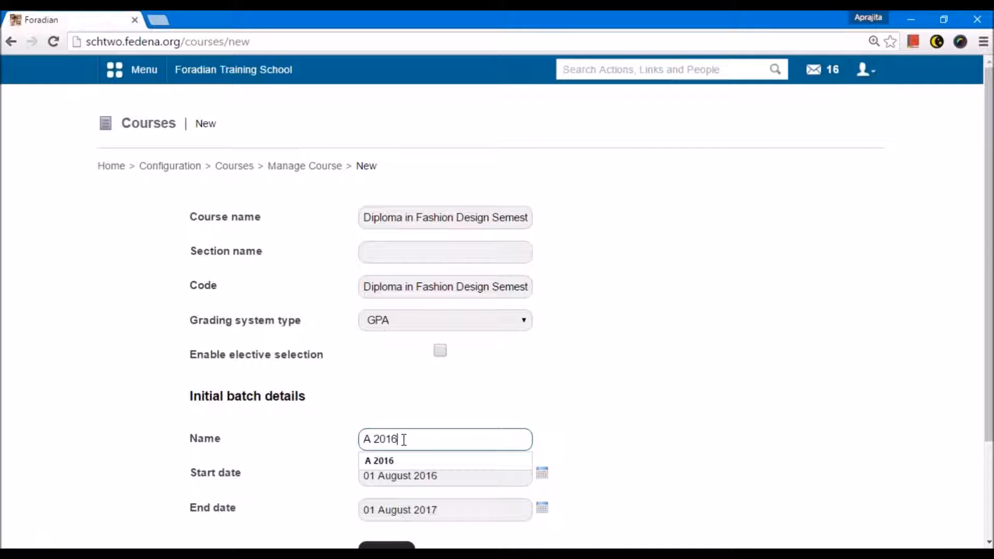
# Compare the semester at the end of the course name with the initial batch's name and dates.
pyautogui.click(444, 218)
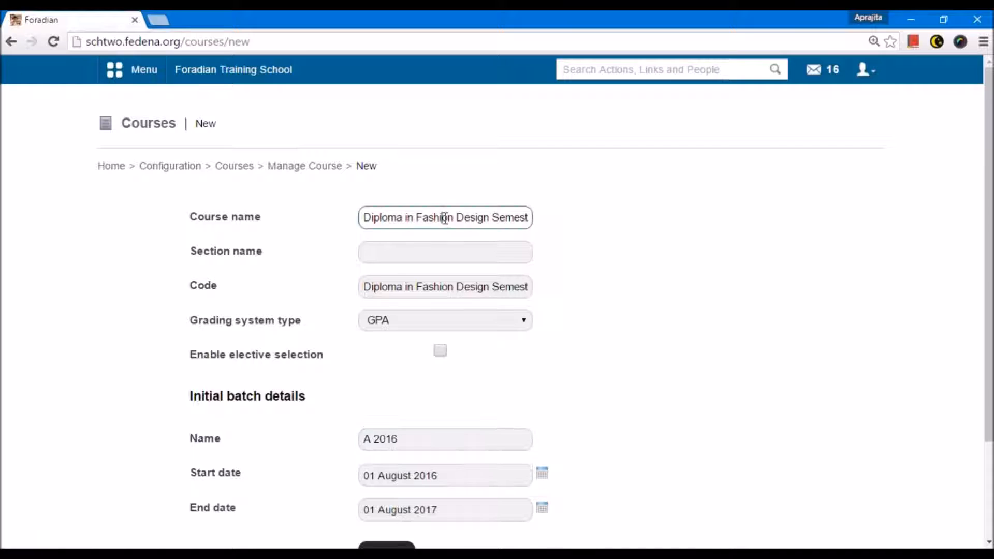
pyautogui.press('End')
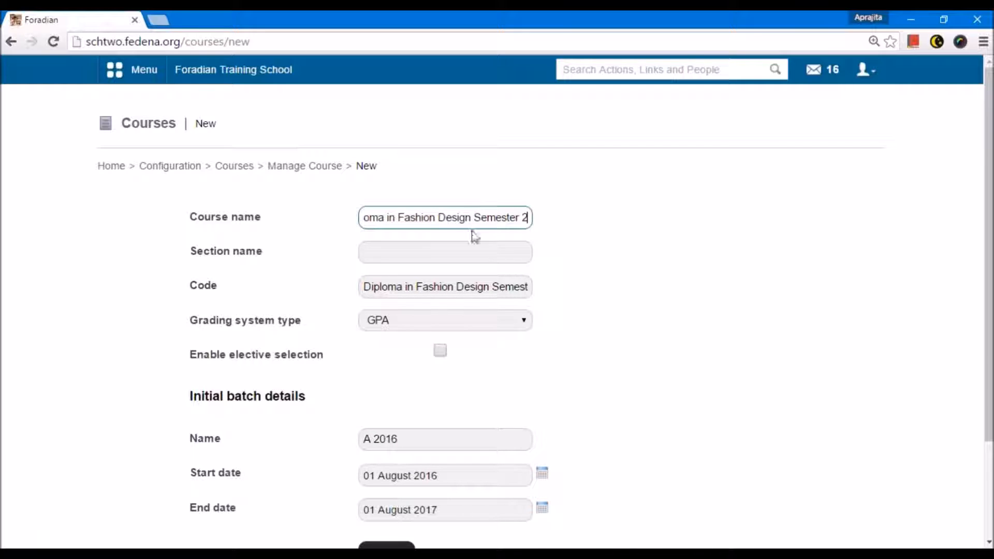
pyautogui.doubleClick(412, 437)
pyautogui.click(411, 443)
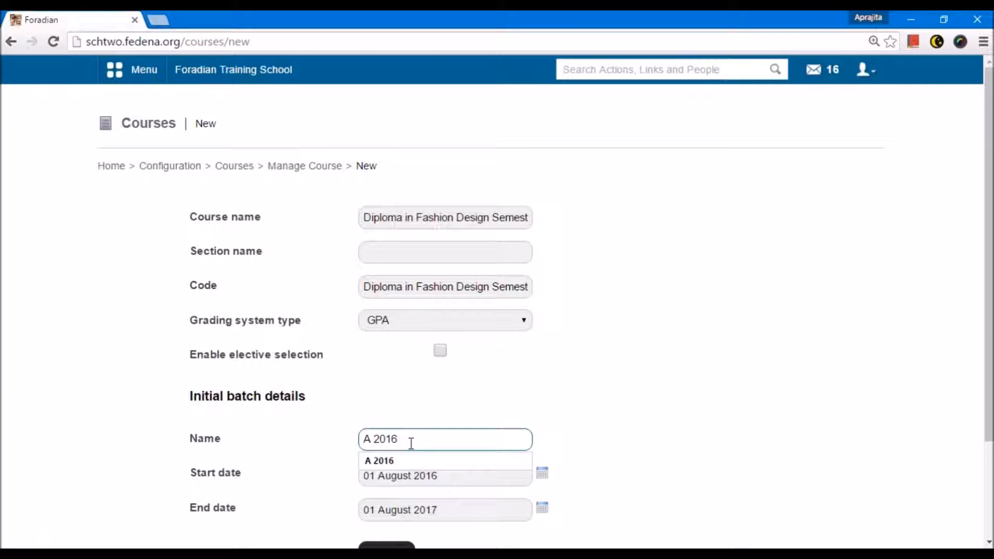
pyautogui.press('Tab')
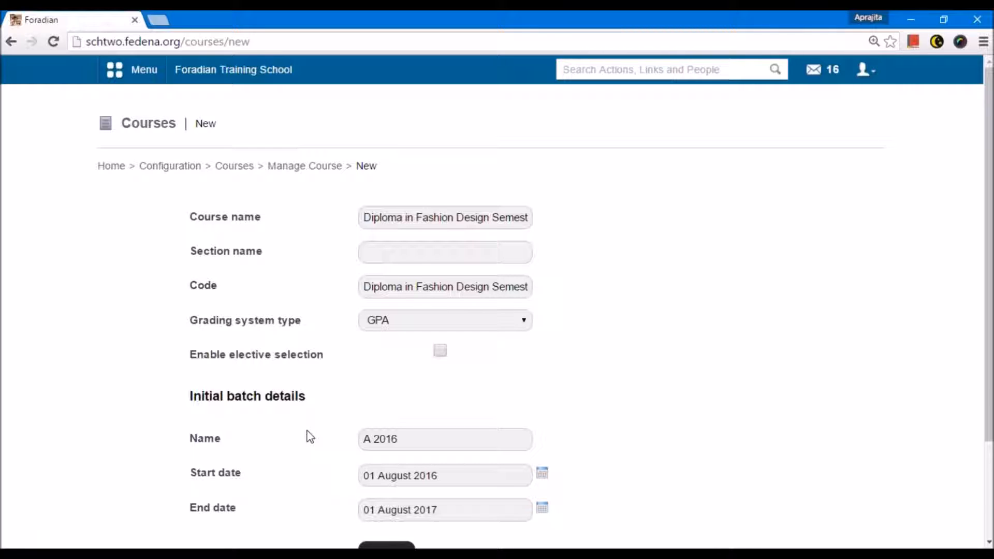
pyautogui.click(502, 218)
pyautogui.press('End')
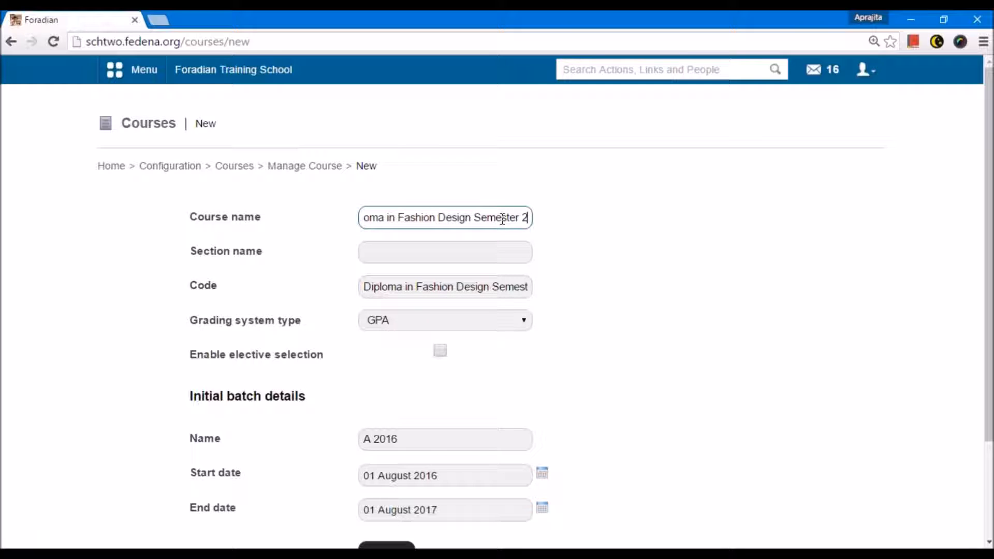
pyautogui.scroll(-2, 406, 377)
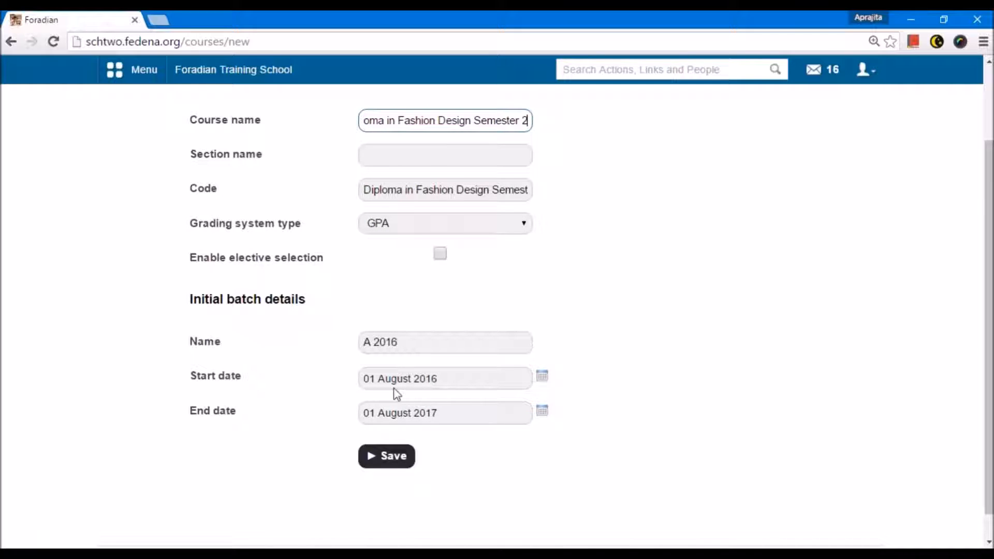
pyautogui.moveTo(402, 342); pyautogui.dragTo(351, 349)
pyautogui.scroll(2, 351, 349)
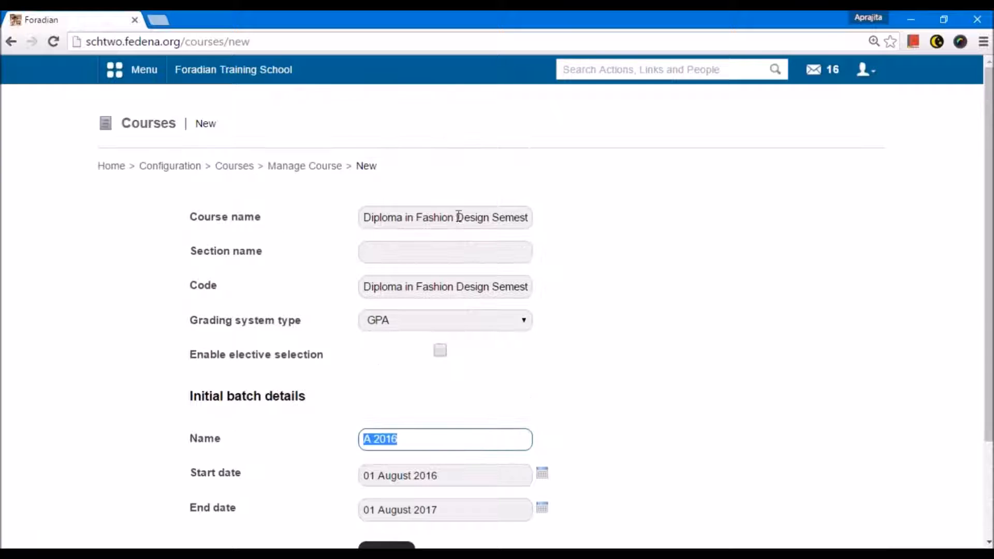
pyautogui.click(453, 220)
pyautogui.press('End')
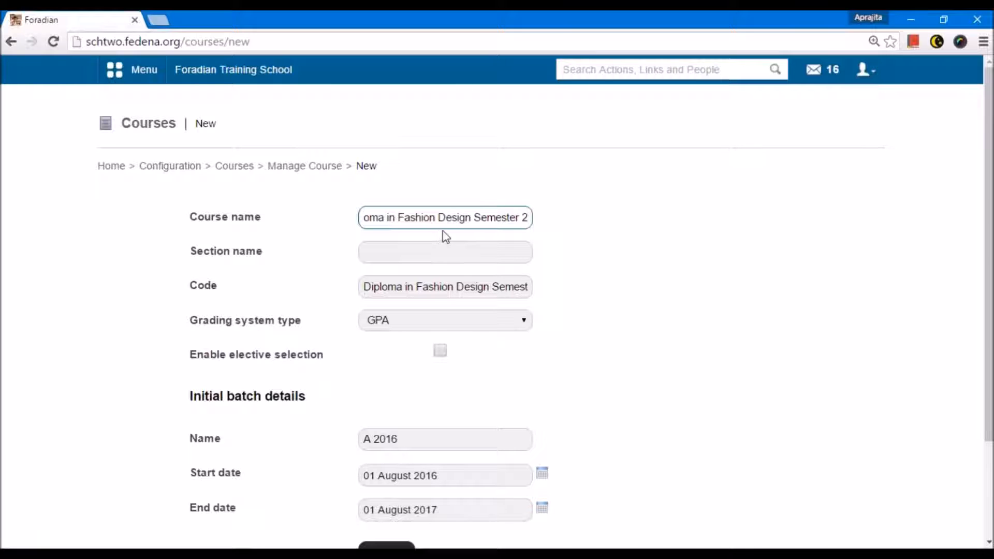
# Save the new Diploma in Fashion Design Semester 2 course with its initial batch.
pyautogui.scroll(-2, 308, 399)
pyautogui.click(383, 412)
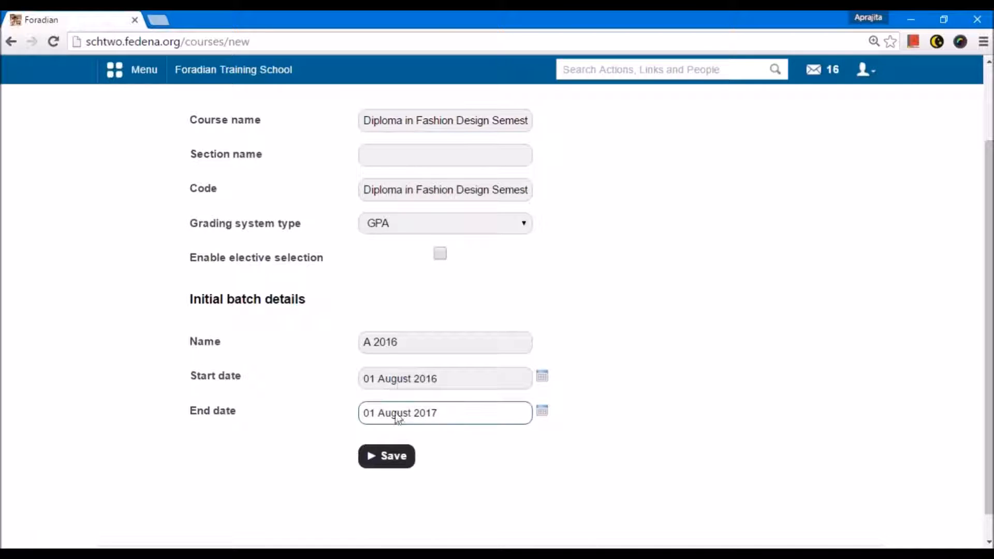
pyautogui.click(541, 376)
pyautogui.click(399, 458)
# Open the Diploma in Fashion Design Semester 2 course from the second page of the course list.
pyautogui.click(723, 424)
pyautogui.scroll(-2, 343, 378)
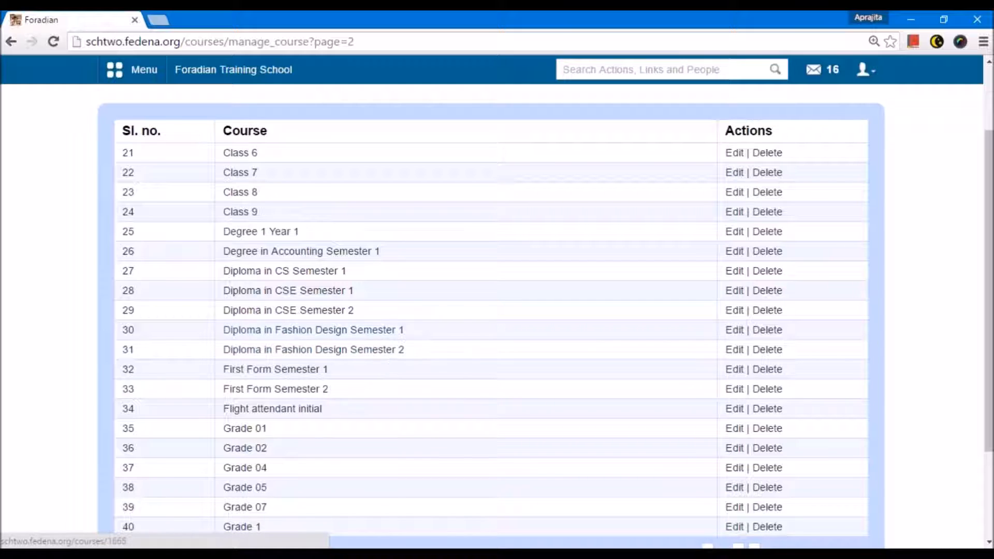
pyautogui.click(380, 353)
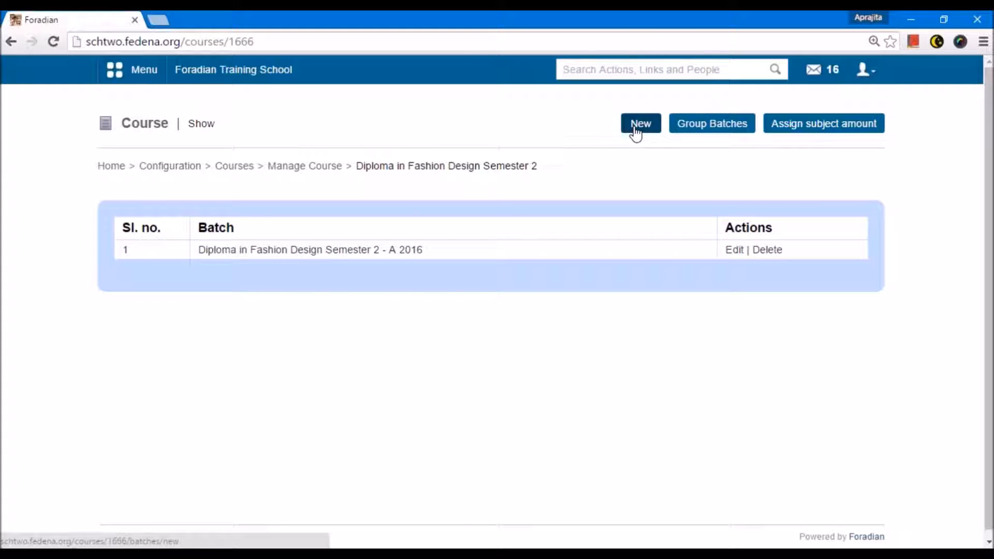
# Switch to Notepad and review the A 2016 and B 2016 batch lines alongside the semester in the course name.
pyautogui.click(160, 554)
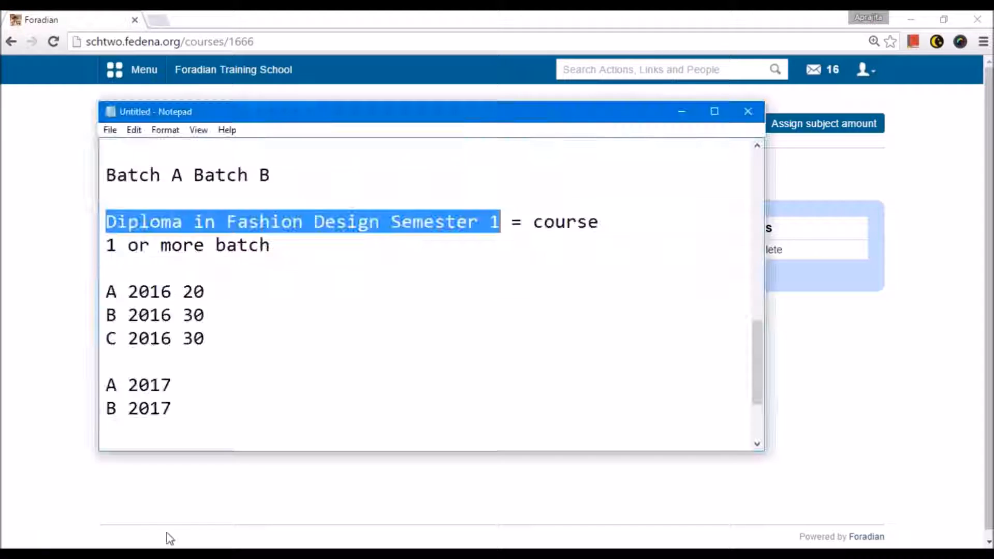
pyautogui.click(186, 316)
pyautogui.moveTo(213, 297); pyautogui.dragTo(66, 302)
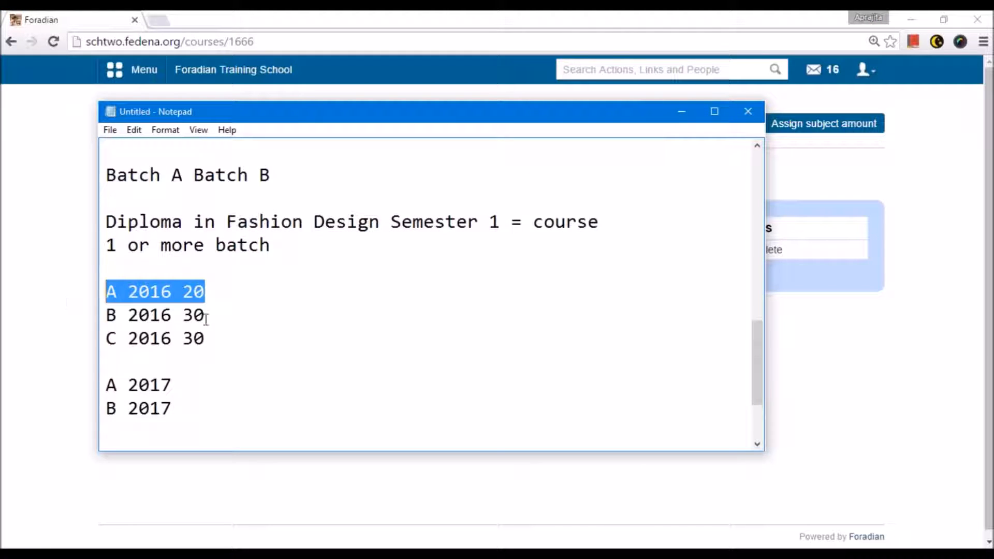
pyautogui.click(128, 315)
pyautogui.moveTo(392, 221); pyautogui.dragTo(498, 231)
pyautogui.moveTo(224, 312); pyautogui.dragTo(108, 319)
pyautogui.click(269, 473)
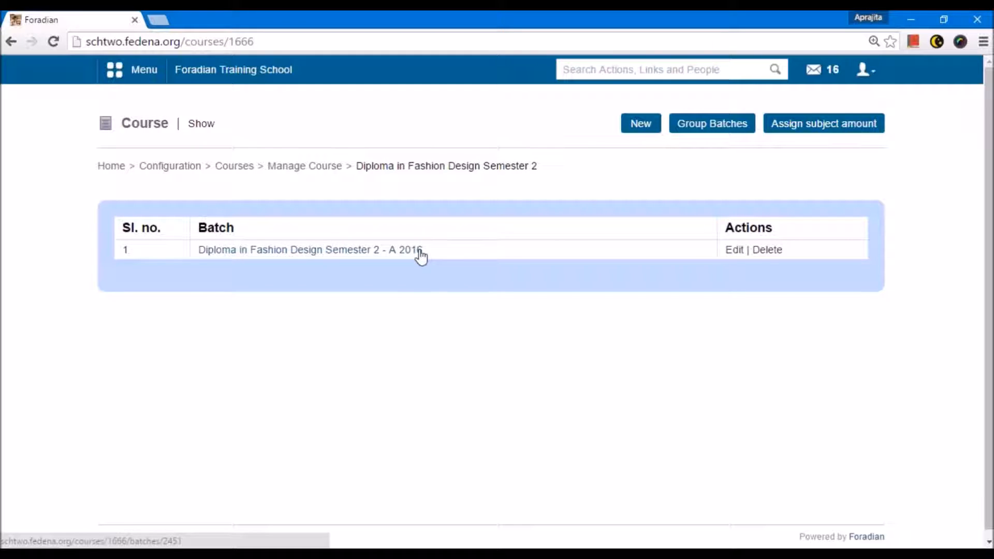
# Start a new batch for the Semester 2 course in Fedena and name it "B 2016".
pyautogui.click(655, 127)
pyautogui.click(375, 220)
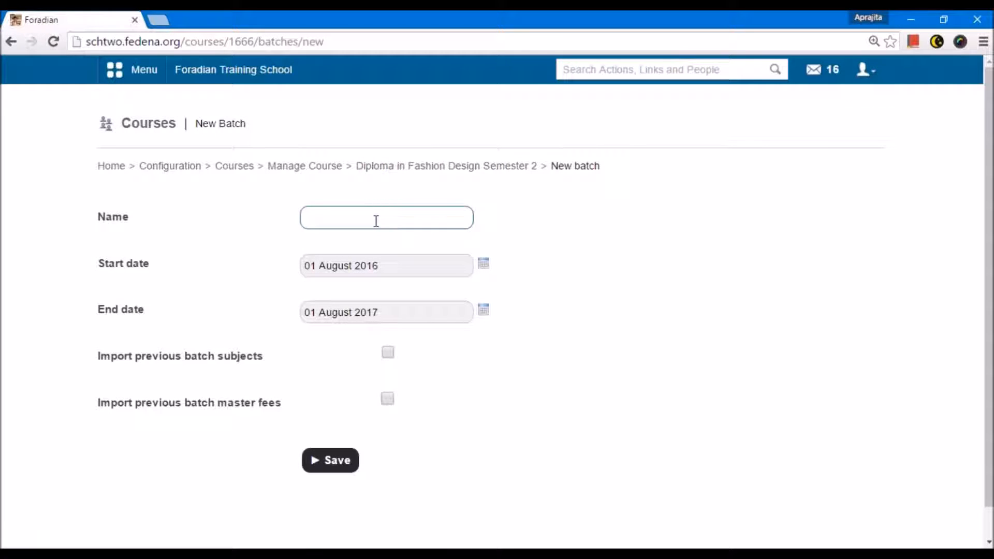
pyautogui.write('B 2016')
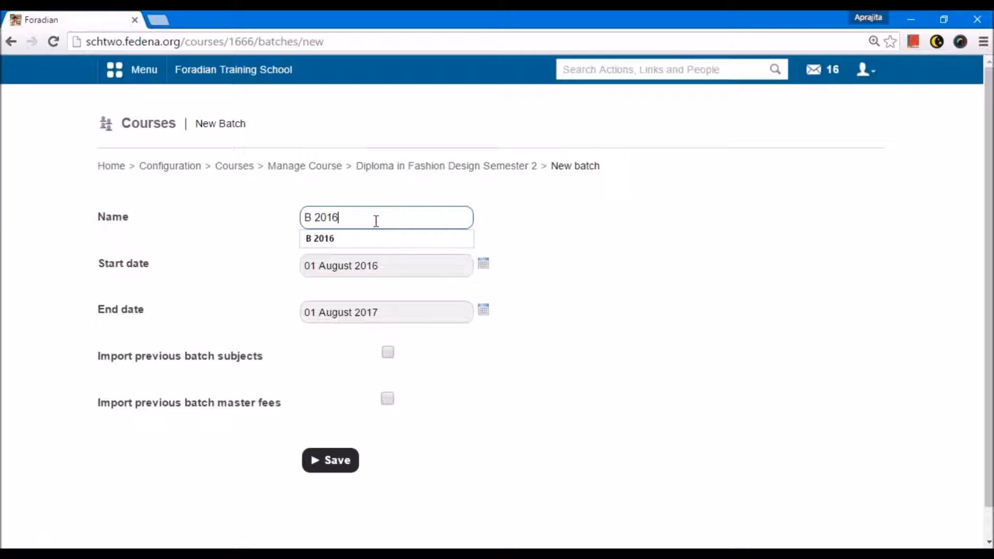
pyautogui.click(561, 257)
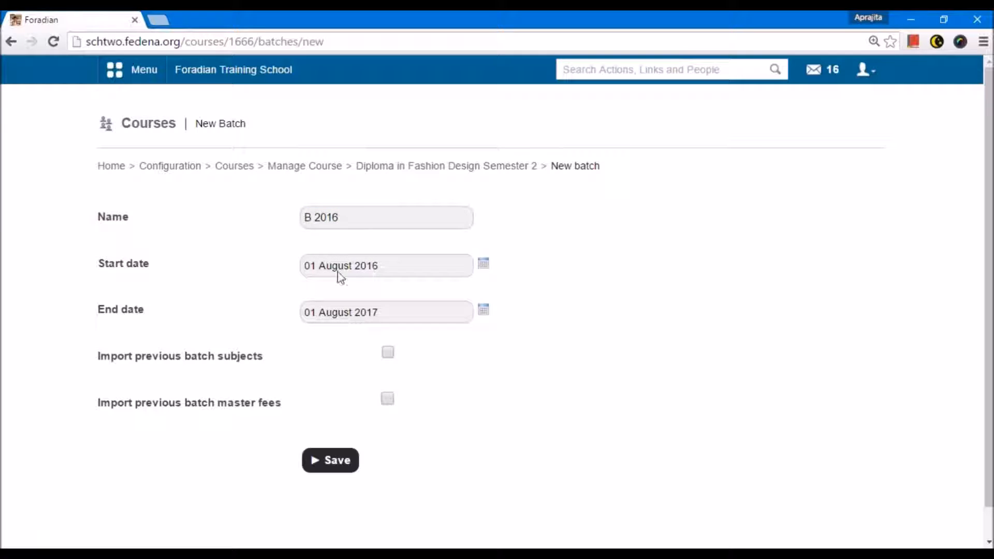
# Compare the new batch's name with its start and end dates.
pyautogui.click(356, 268)
pyautogui.click(363, 313)
pyautogui.click(362, 270)
pyautogui.hotkey('shift', 'Tab')
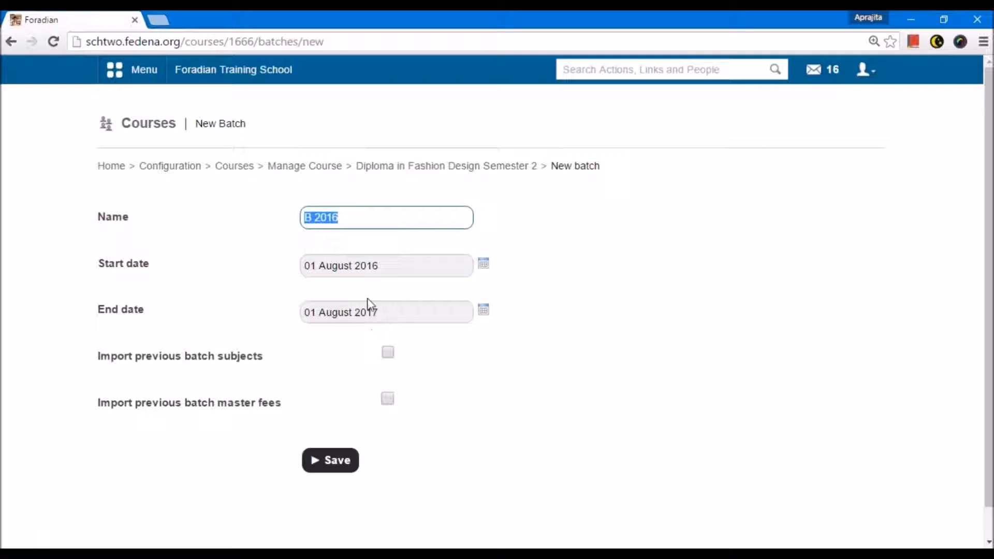
pyautogui.click(267, 249)
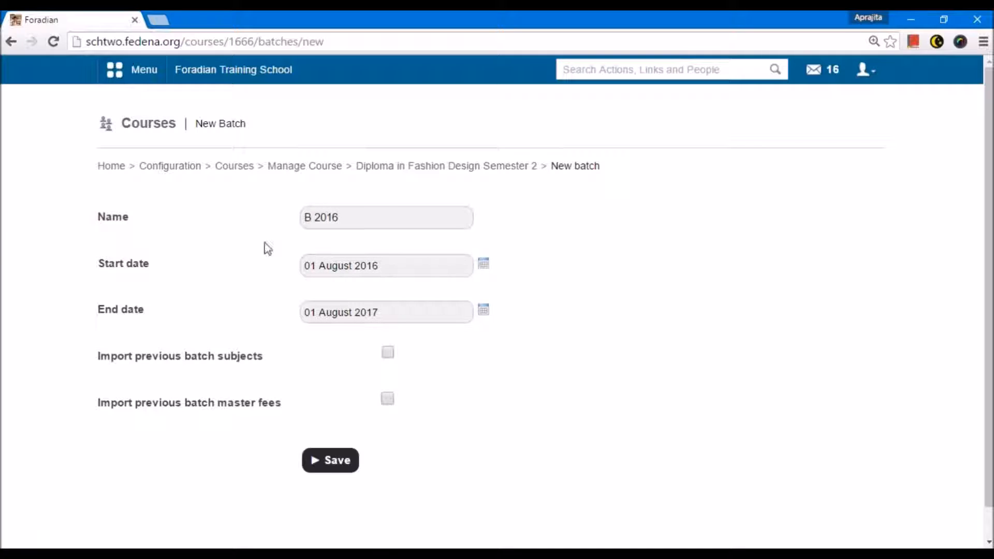
pyautogui.moveTo(346, 215); pyautogui.dragTo(288, 226)
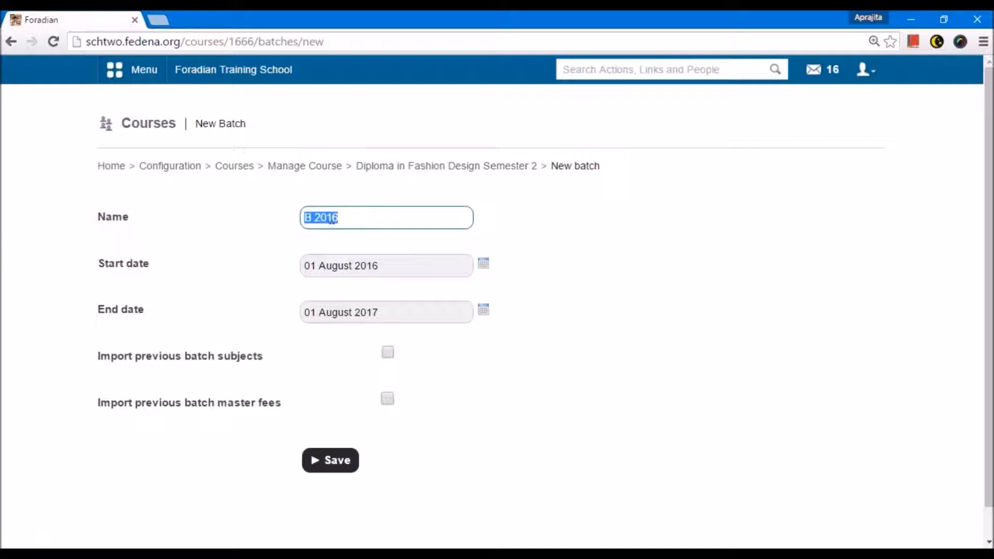
pyautogui.click(373, 273)
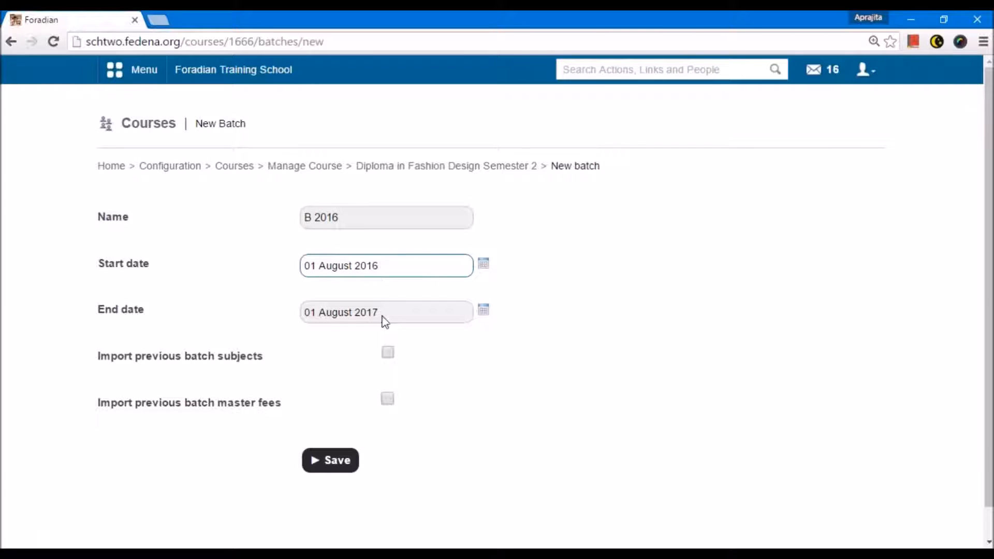
pyautogui.click(384, 318)
pyautogui.click(417, 275)
pyautogui.click(414, 314)
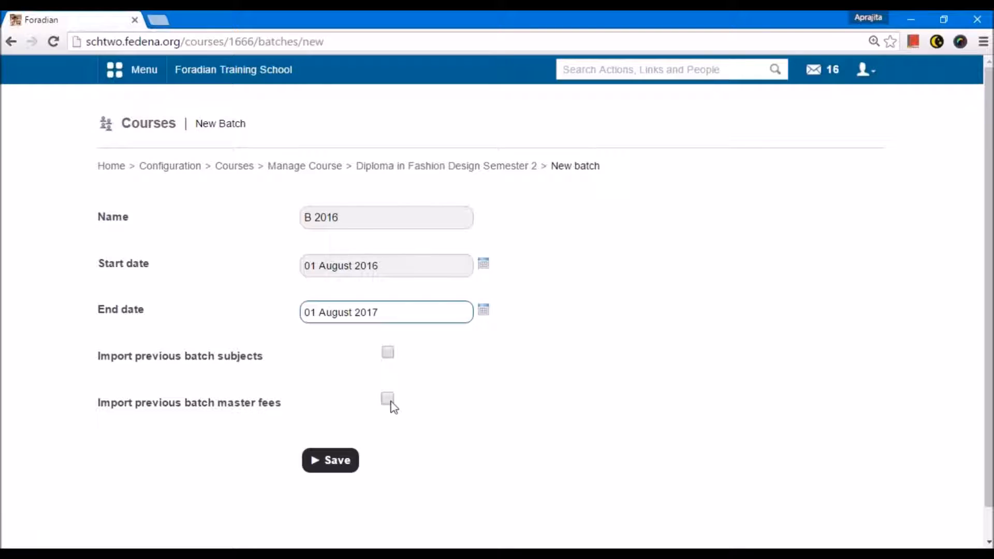
# Save the B 2016 batch and return to the Manage Course list to look through the courses.
pyautogui.click(340, 218)
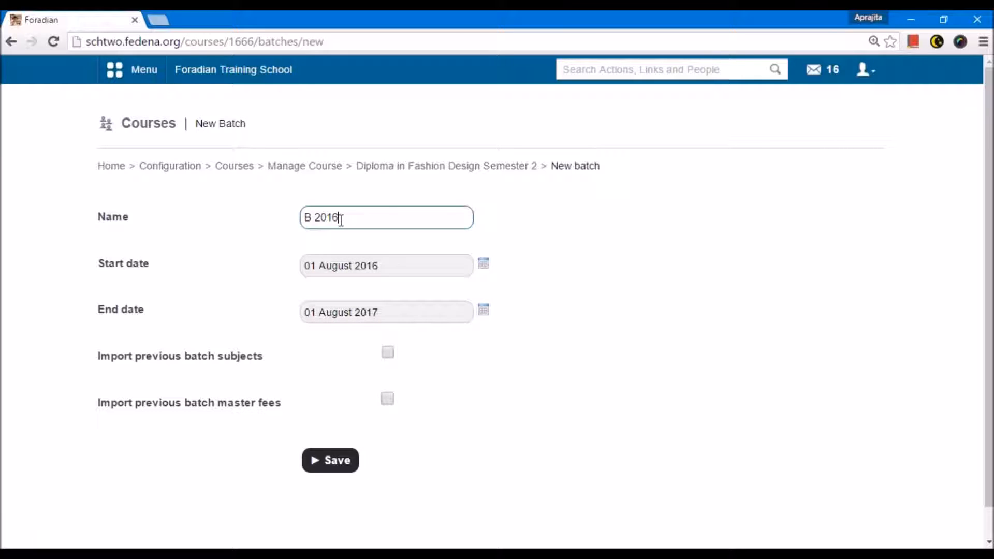
pyautogui.press('Return')
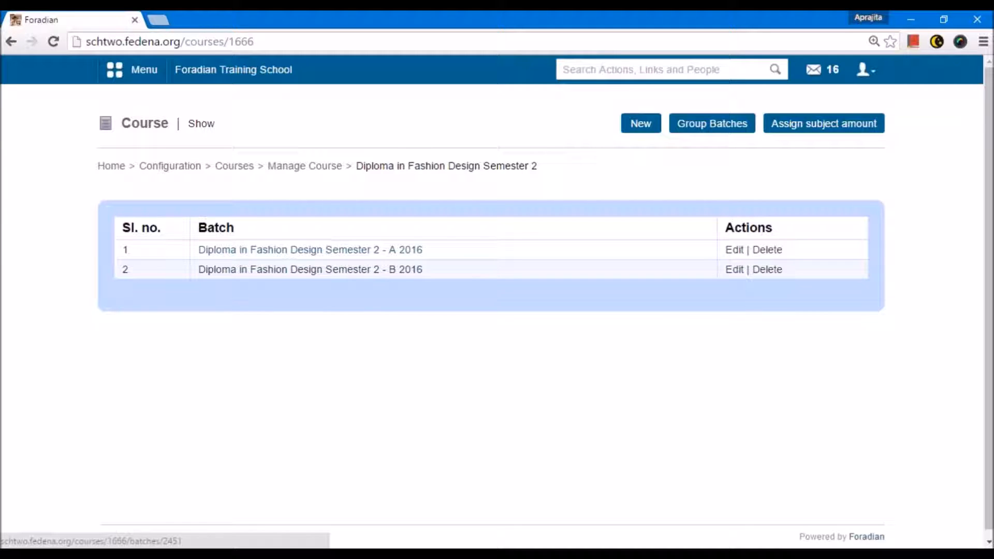
pyautogui.click(306, 166)
pyautogui.scroll(-1, 396, 376)
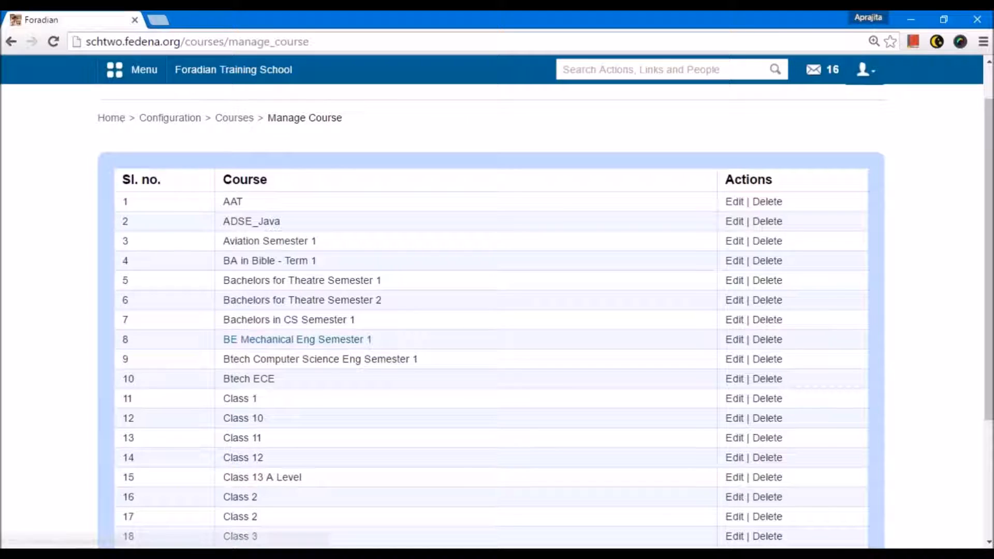
pyautogui.scroll(-2, 376, 365)
pyautogui.scroll(3, 370, 365)
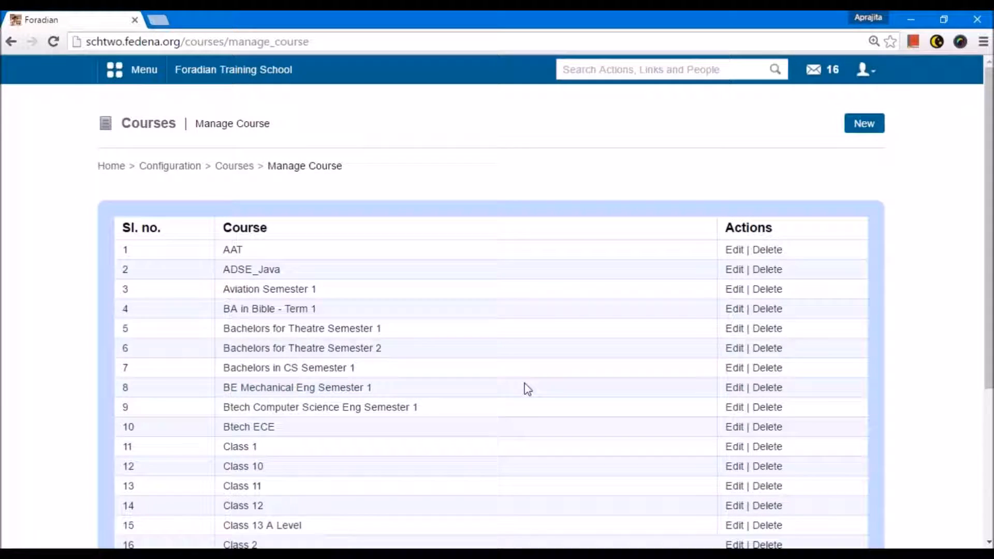
pyautogui.scroll(-3, 537, 397)
pyautogui.scroll(3, 538, 398)
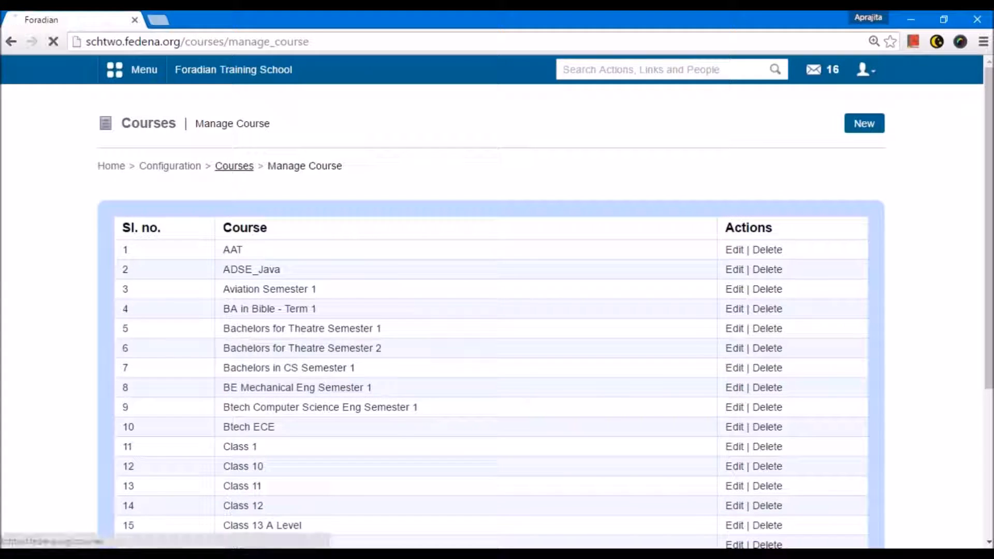
# Set the institution type to K-12 in the general settings and save the settings.
pyautogui.click(231, 166)
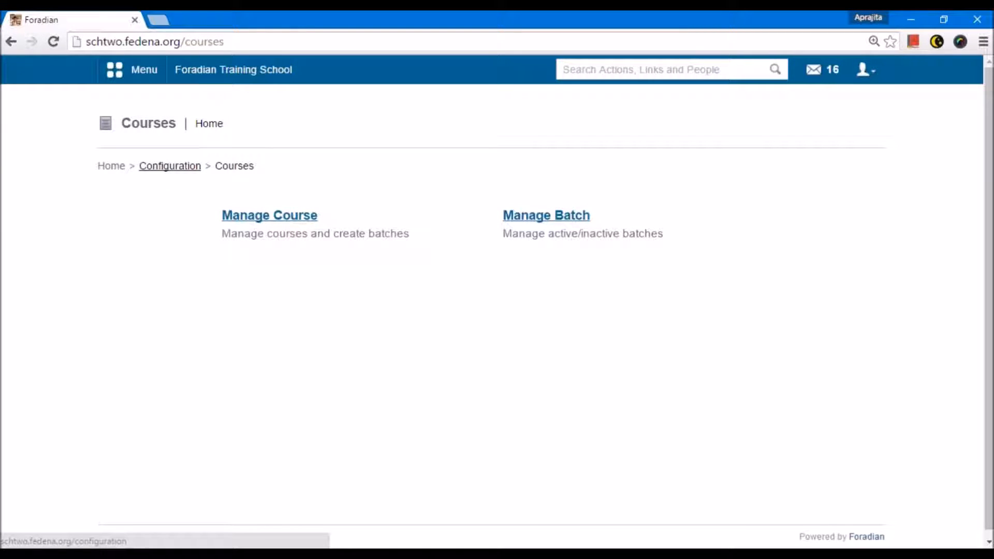
pyautogui.click(170, 166)
pyautogui.click(563, 294)
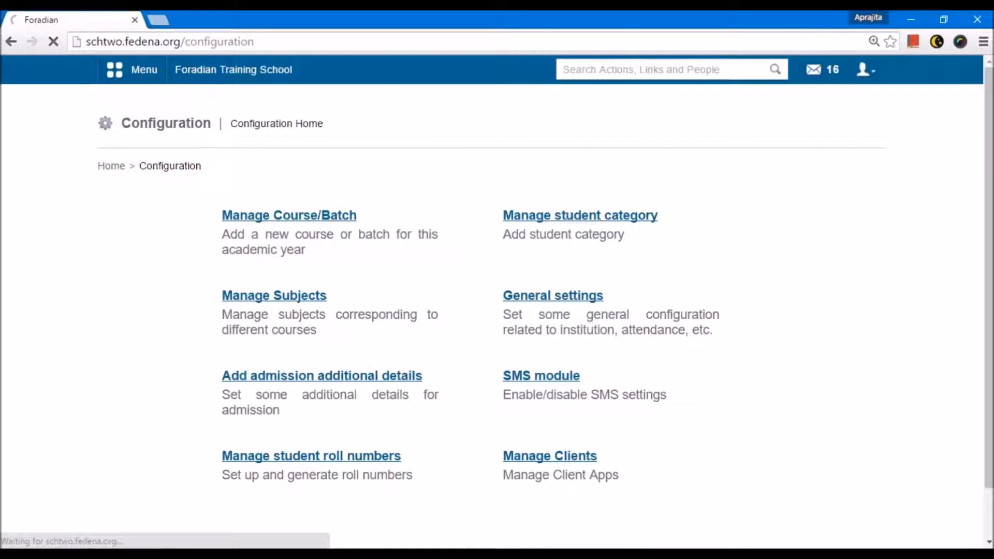
pyautogui.scroll(-4, 565, 311)
pyautogui.click(527, 215)
pyautogui.click(525, 226)
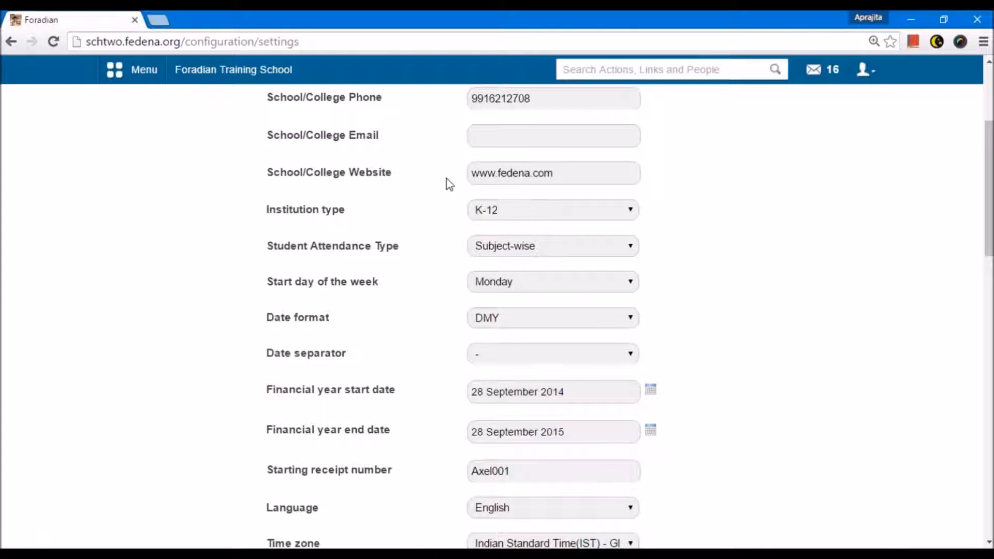
pyautogui.scroll(-20, 470, 269)
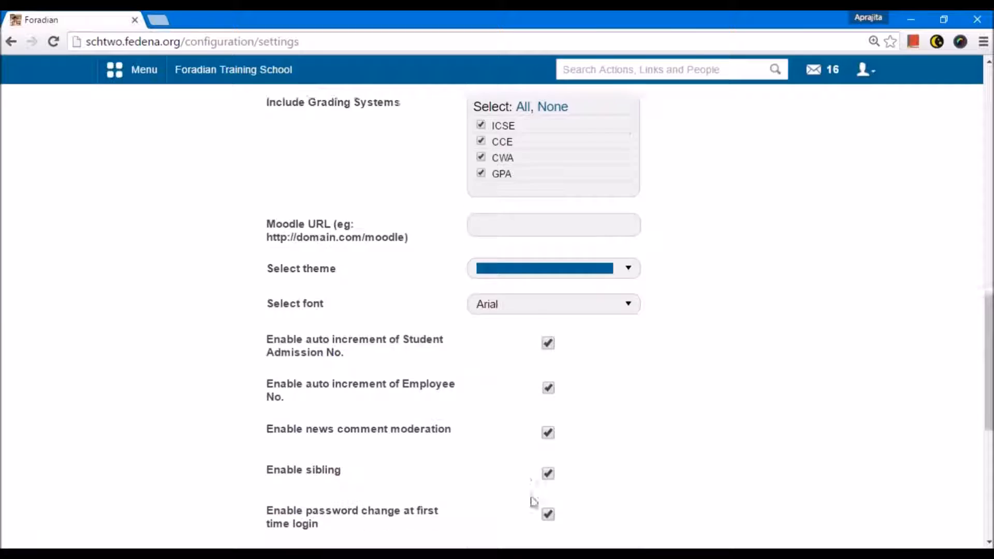
pyautogui.click(518, 428)
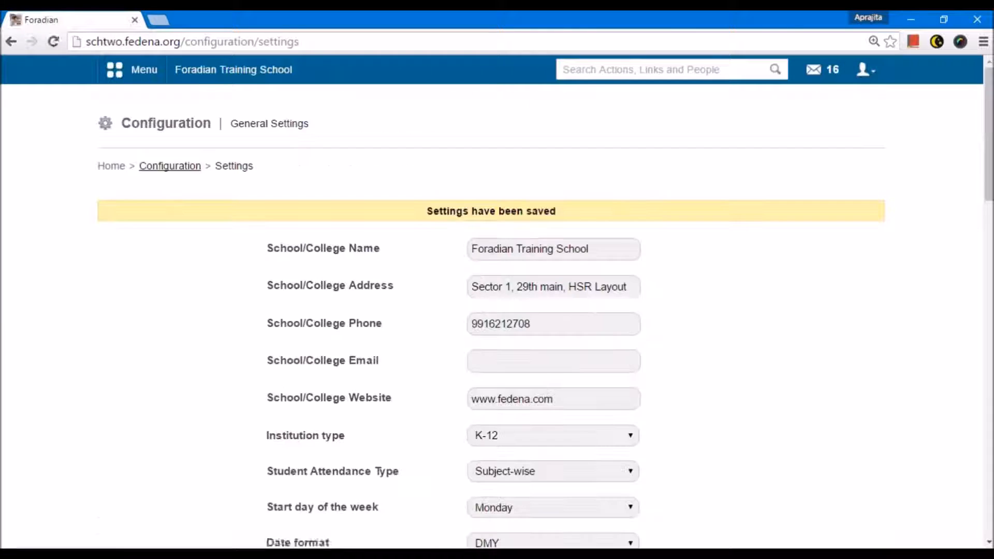
# Open the Manage Class list from the configuration's class and batch management.
pyautogui.click(149, 164)
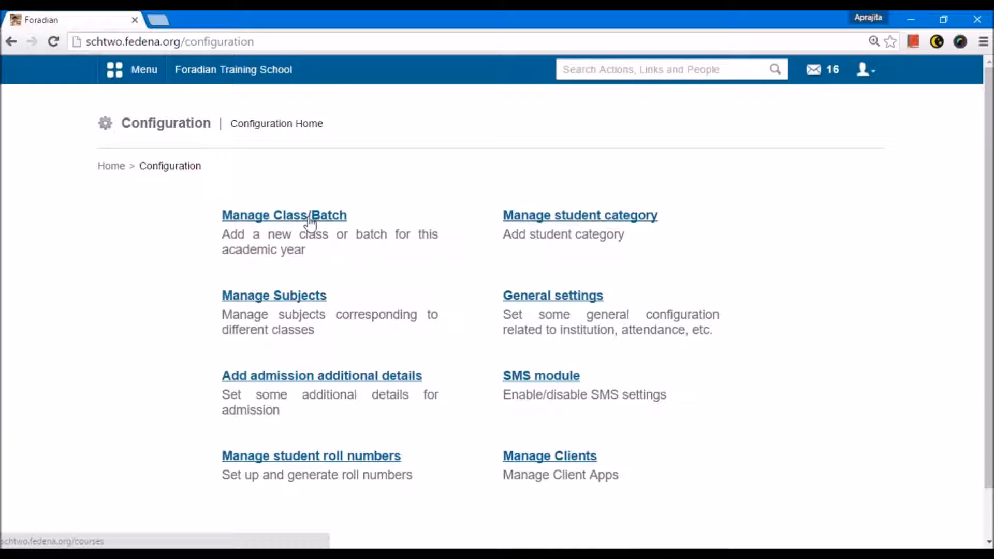
pyautogui.click(306, 222)
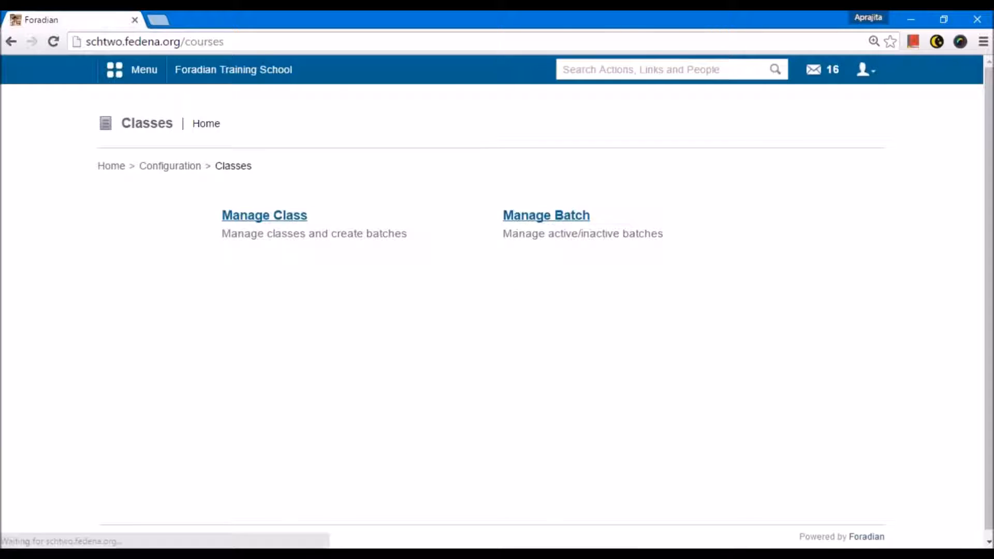
pyautogui.click(285, 217)
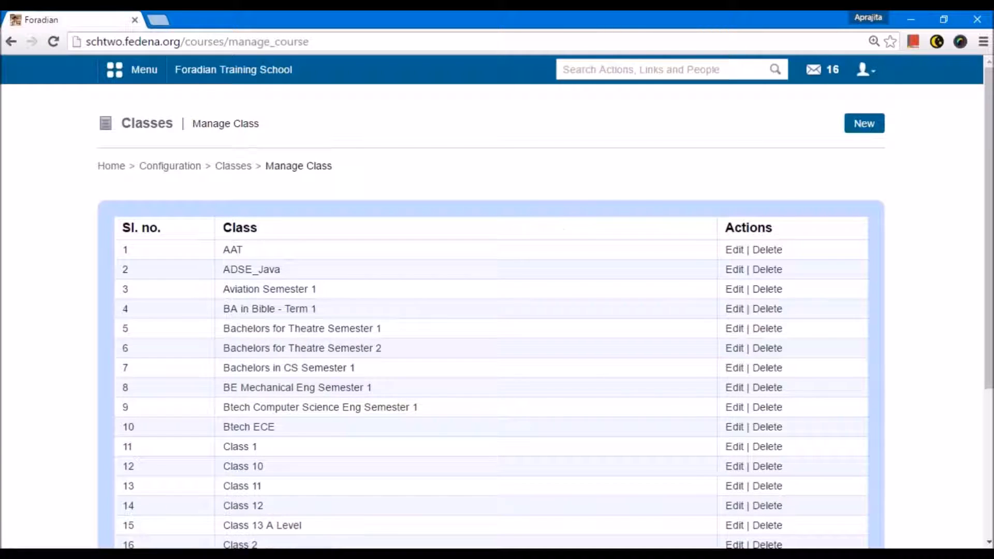
# Switch to Notepad and add the heading "K-12" with "Class" on the line under it, below the batch names.
pyautogui.hotkey('alt', 'Tab')
pyautogui.scroll(-2, 224, 396)
pyautogui.click(210, 375)
pyautogui.write('K-12')
pyautogui.press('Return')
pyautogui.write('Class')
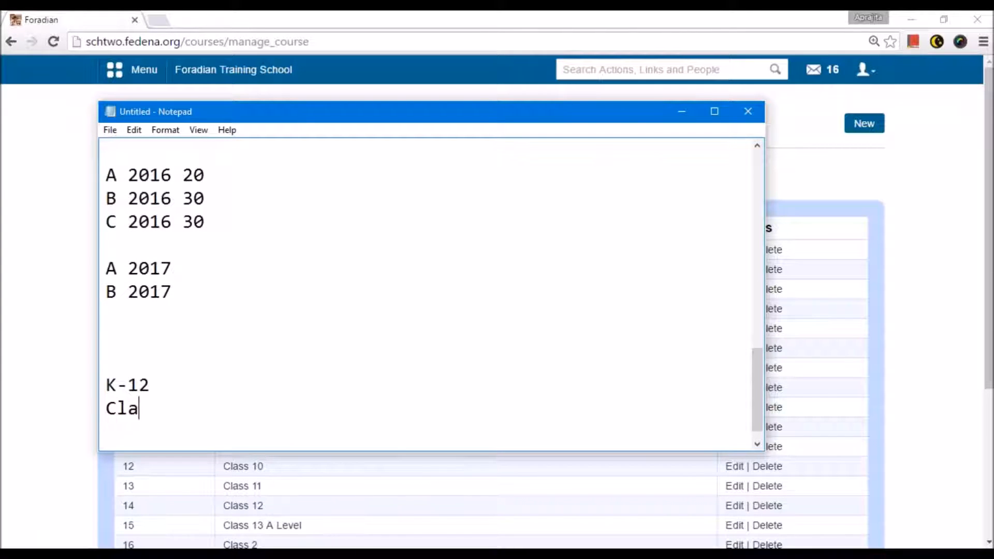
# Add "Standard", "Grade" and "Year" on separate lines below "Class".
pyautogui.press('Return')
pyautogui.press('Return')
pyautogui.press('BackSpace')
pyautogui.write('Standard')
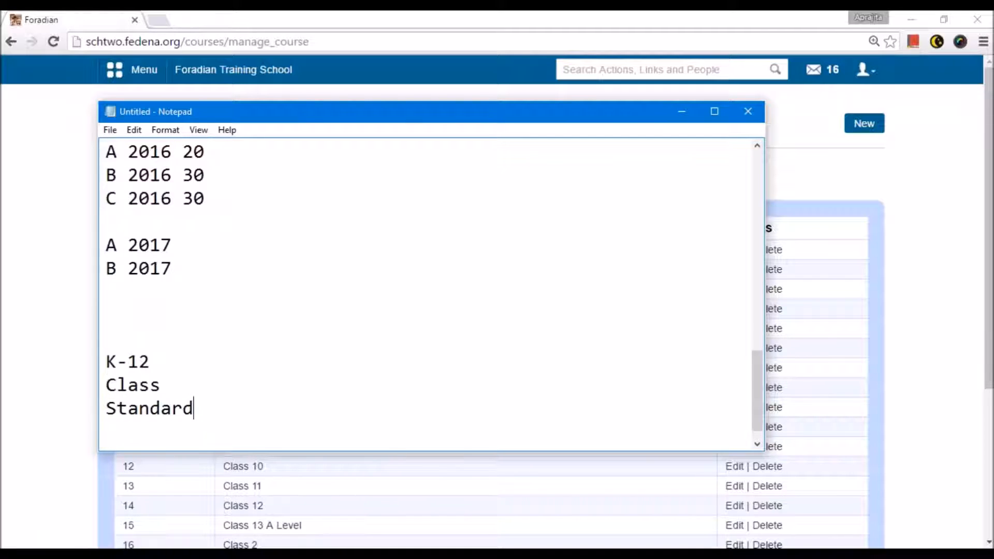
pyautogui.press('Return')
pyautogui.write('Grade')
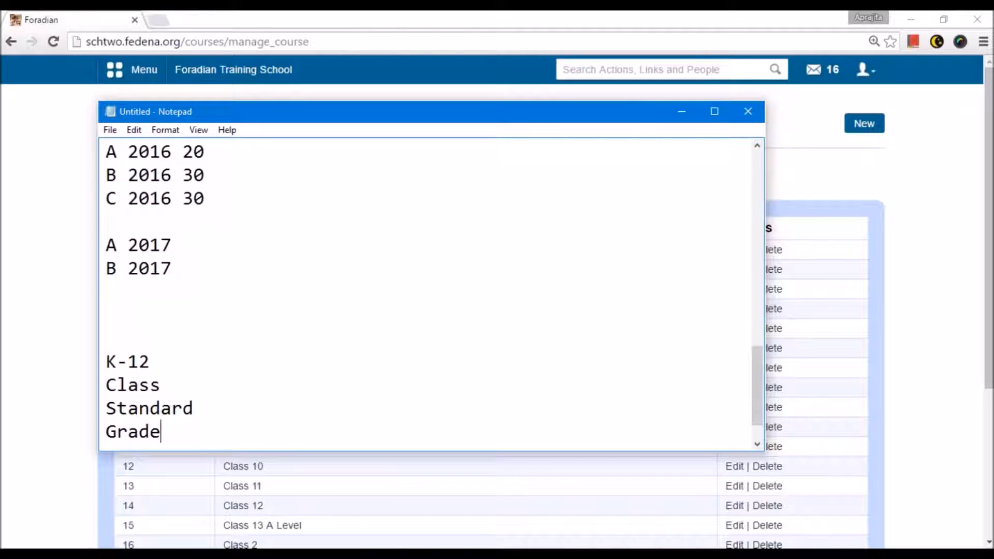
pyautogui.press('Return')
pyautogui.write('Year')
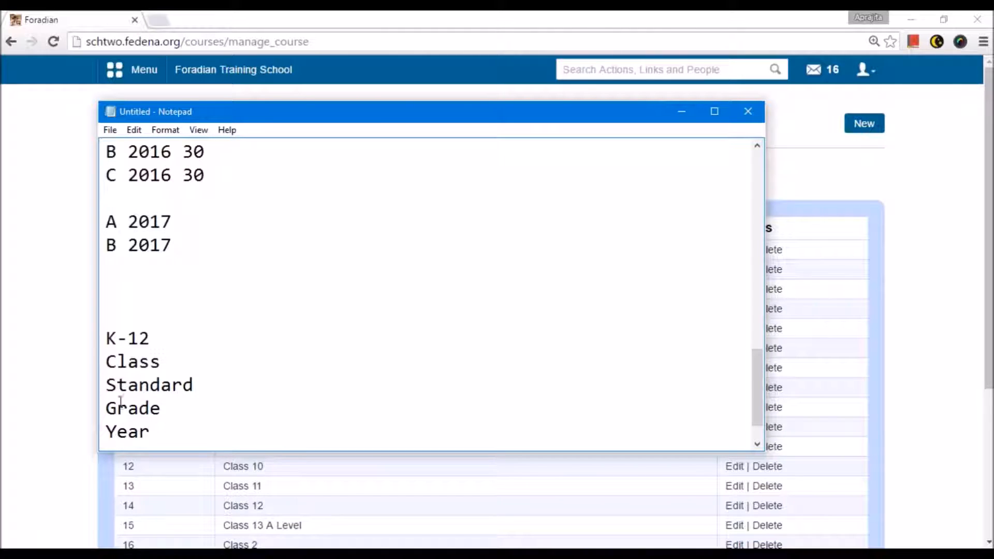
# Extend the K-12 heading to read "K-12 institute".
pyautogui.click(153, 338)
pyautogui.write('institute')
pyautogui.scroll(-1, 146, 410)
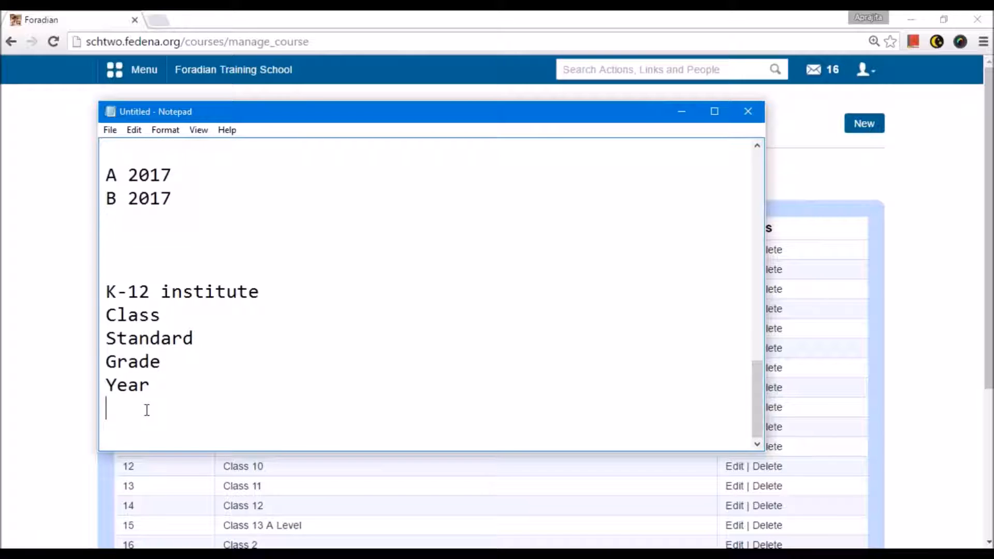
# Leave a blank line after "Year" and list "Prenursery", "KG1", "KG2" and "Grade1....Grade 12" on separate lines.
pyautogui.press('Return')
pyautogui.write('Prenur')
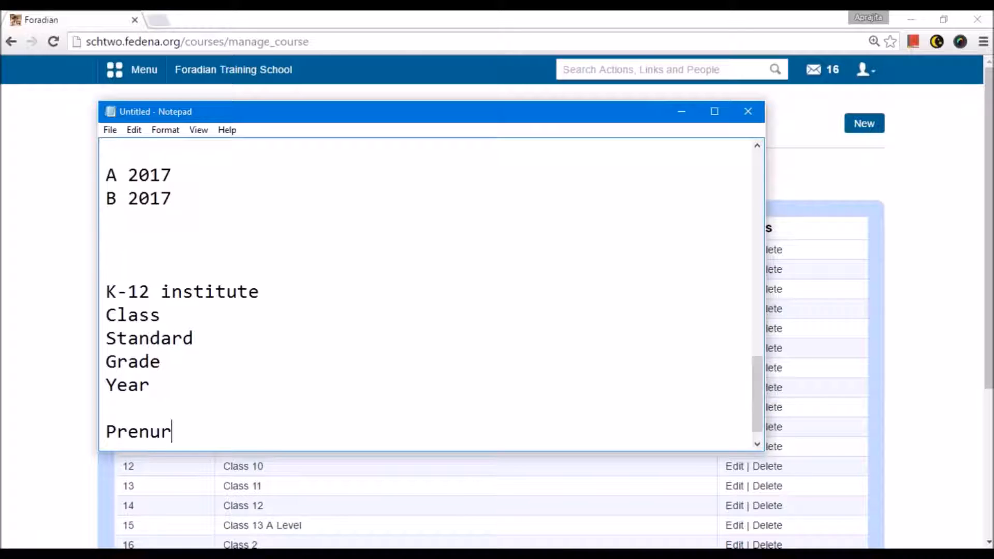
pyautogui.write('sery')
pyautogui.press('Return')
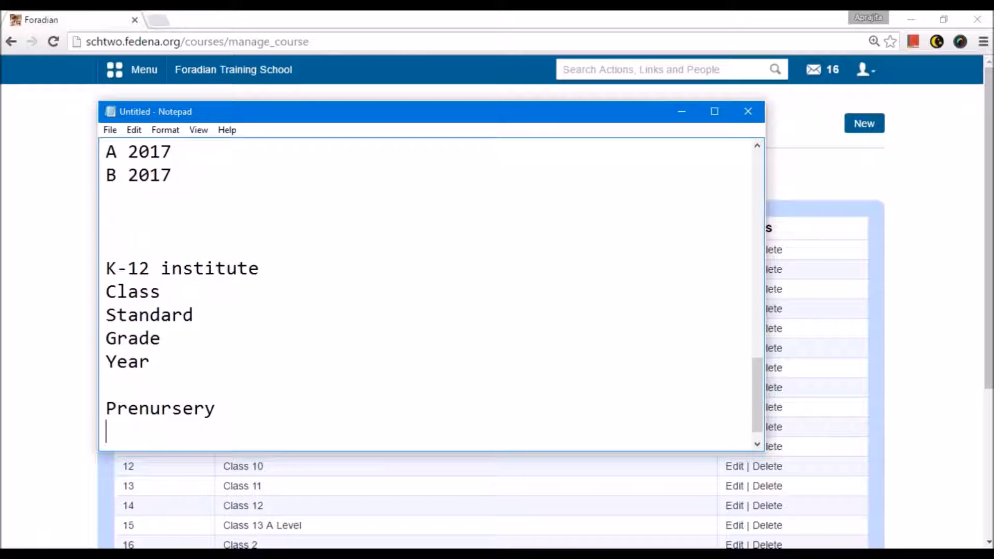
pyautogui.write('KG1')
pyautogui.press('Return')
pyautogui.write('KG2')
pyautogui.press('Return')
pyautogui.write('Grade1....Grade 12')
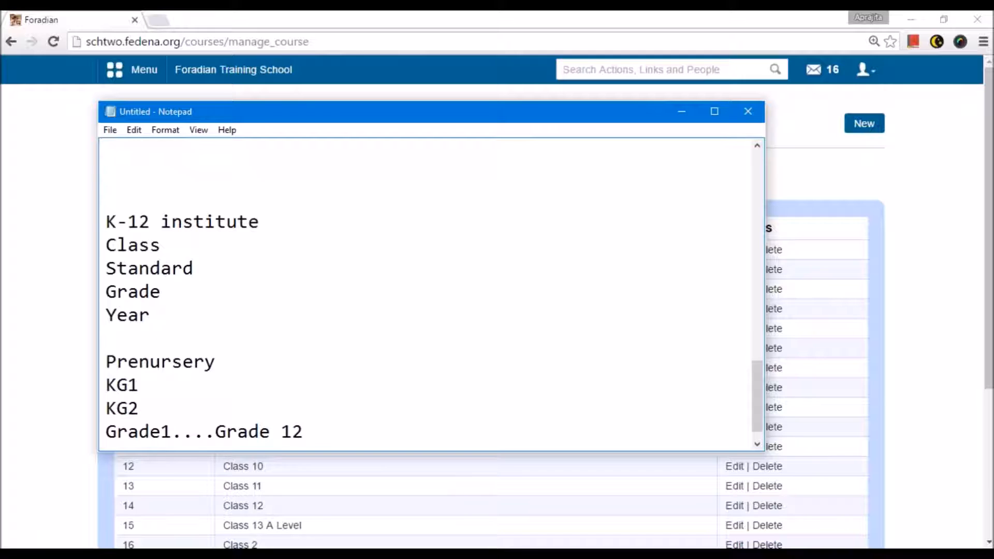
# Insert a space in "Grade1" so the last line of the class list reads "Grade 1....Grade 12".
pyautogui.scroll(-1, 430, 295)
pyautogui.click(162, 408)
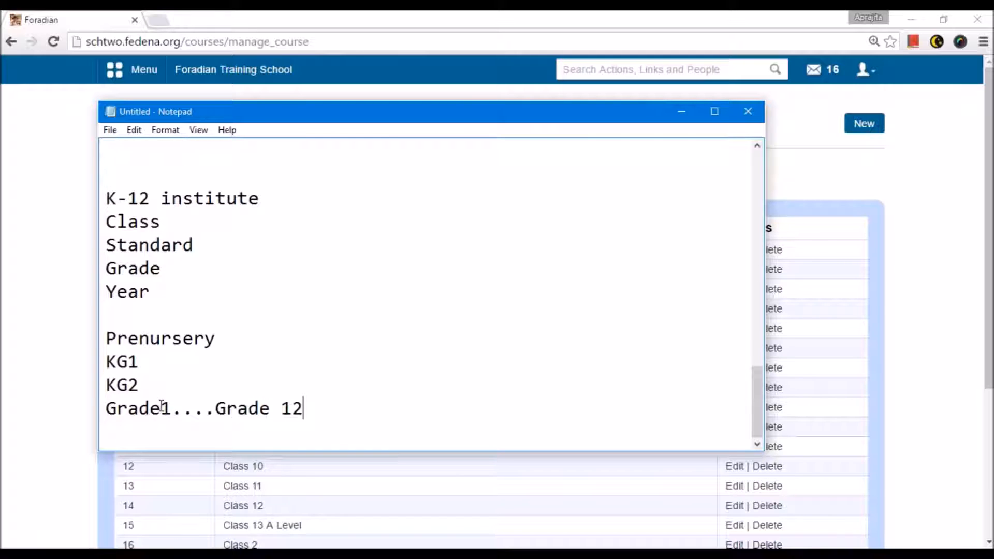
pyautogui.moveTo(105, 339); pyautogui.dragTo(350, 402)
pyautogui.click(361, 413)
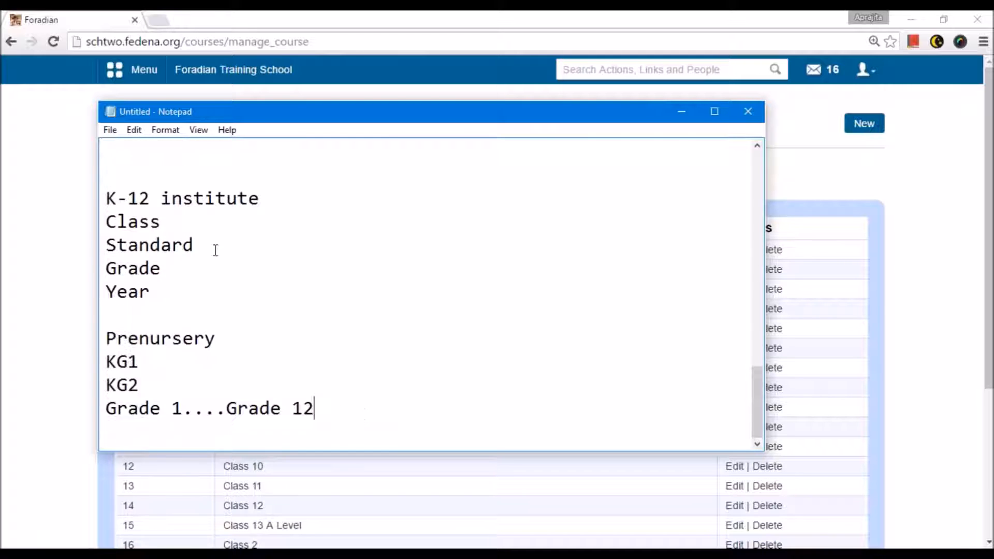
# Add the line "Class = Course" directly above "Prenursery".
pyautogui.click(144, 321)
pyautogui.press('Return')
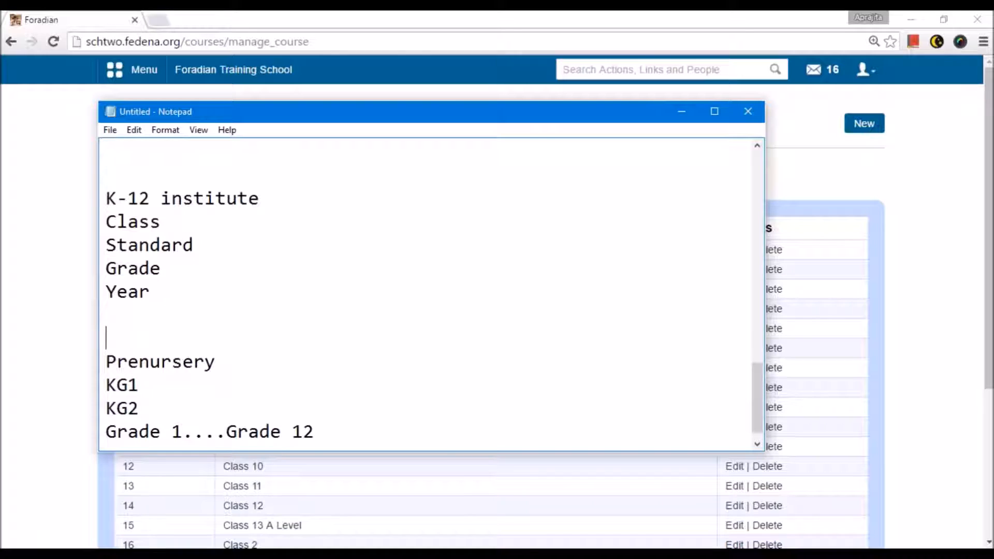
pyautogui.write('Class')
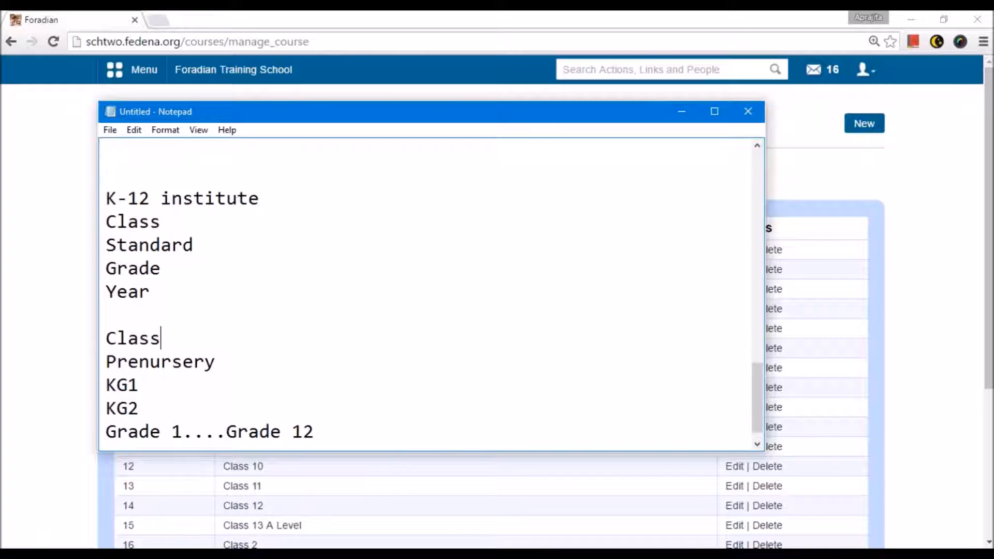
pyautogui.write(' = Course')
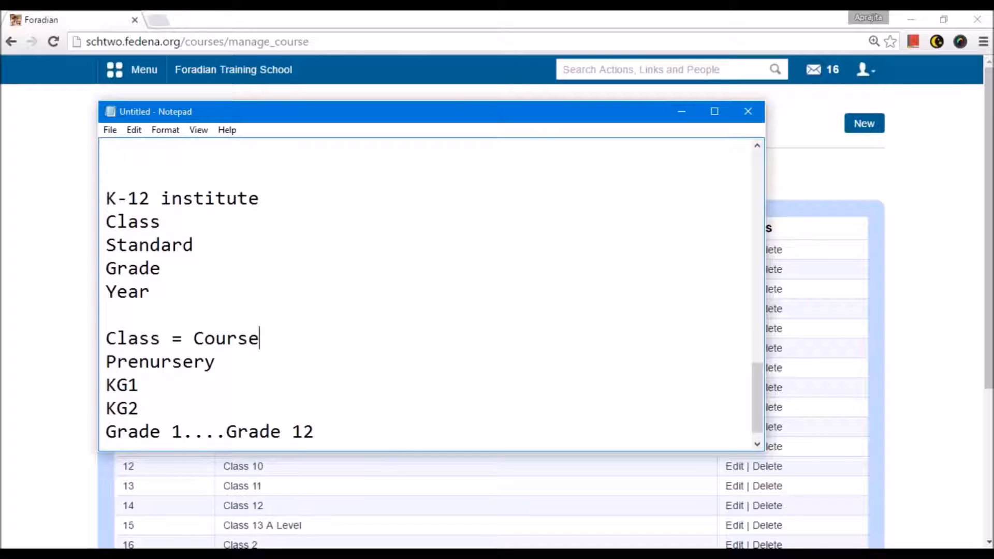
# Review the word "Class" in the "Class = Course" line and the class names from Prenursery to Grade 12 below it.
pyautogui.moveTo(161, 337); pyautogui.dragTo(101, 331)
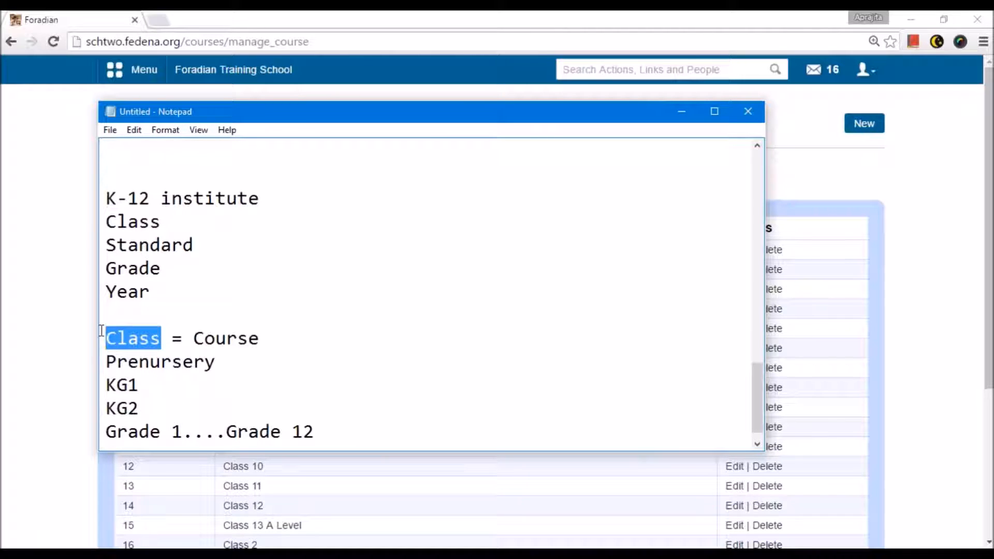
pyautogui.scroll(-1, 102, 332)
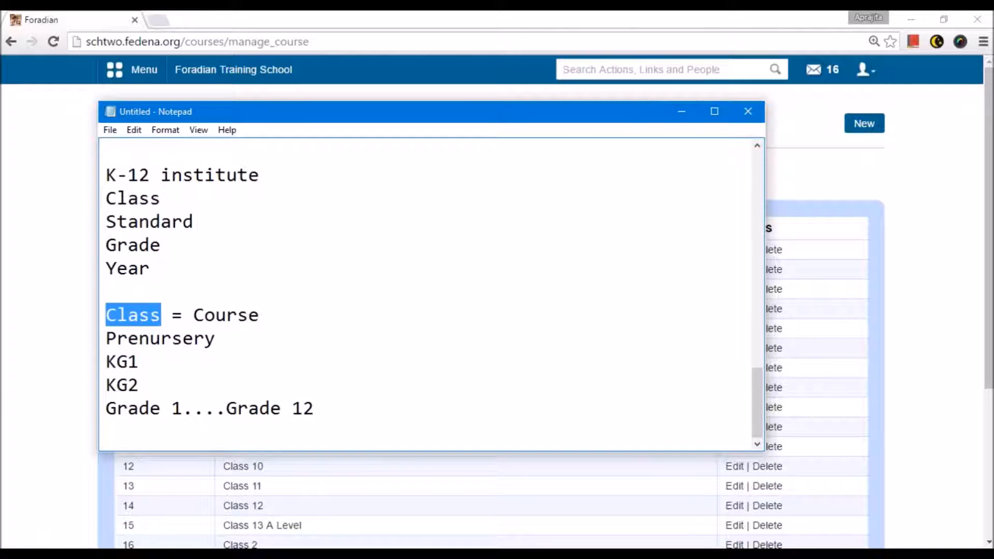
pyautogui.click(117, 340)
pyautogui.moveTo(103, 337); pyautogui.dragTo(219, 349)
pyautogui.click(231, 380)
pyautogui.doubleClick(135, 409)
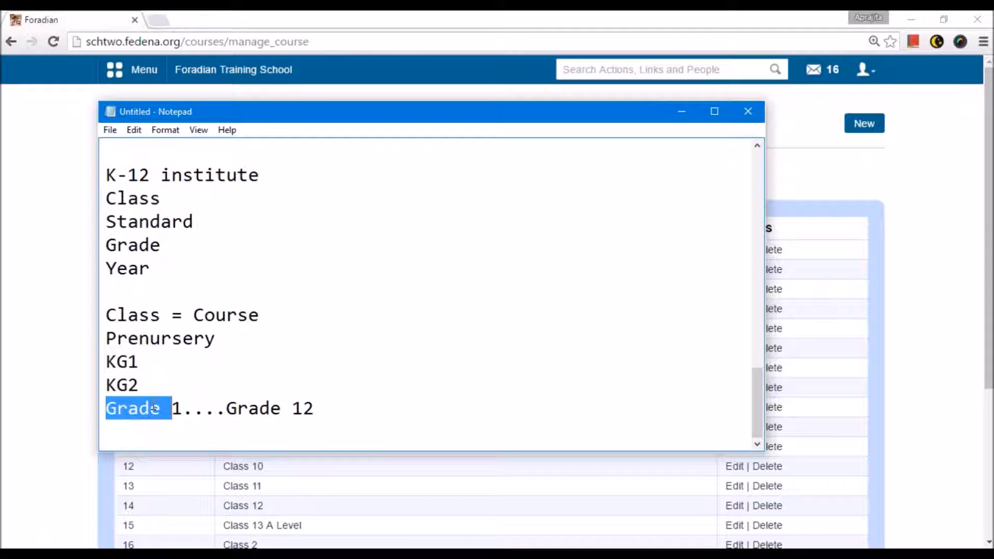
pyautogui.moveTo(105, 338); pyautogui.dragTo(350, 408)
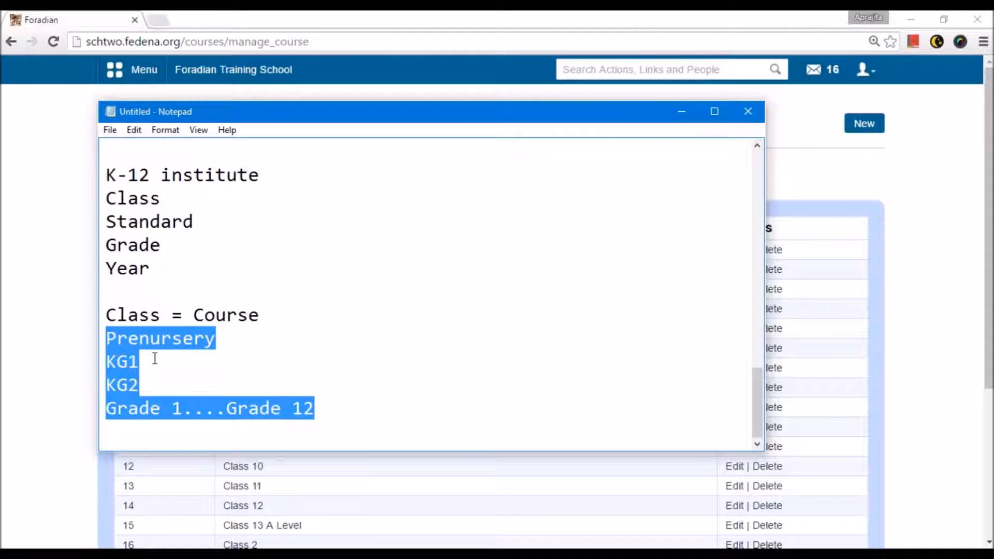
# Switch to Fedena in the browser and open a blank new class form from Manage Class.
pyautogui.click(42, 324)
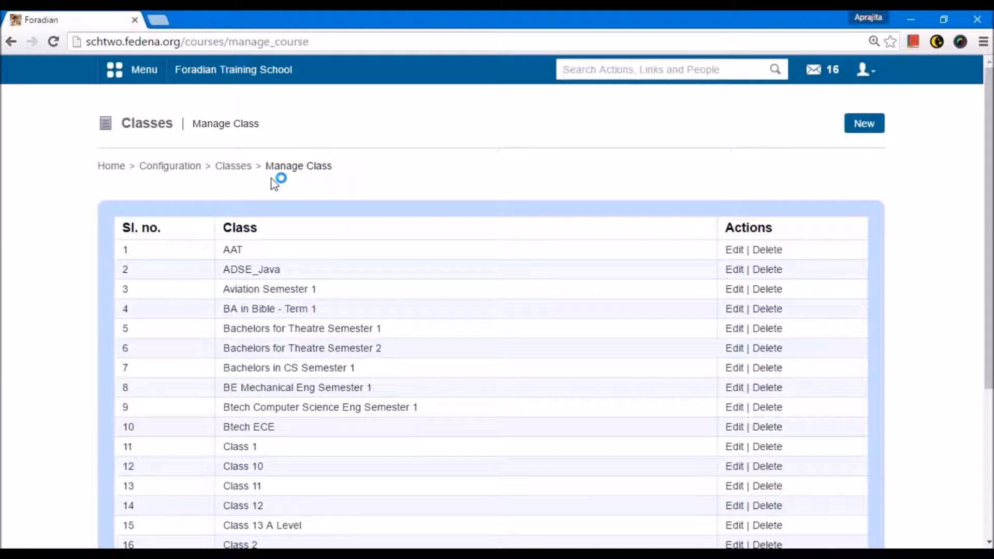
pyautogui.moveTo(271, 168); pyautogui.dragTo(353, 159)
pyautogui.click(353, 158)
pyautogui.click(875, 127)
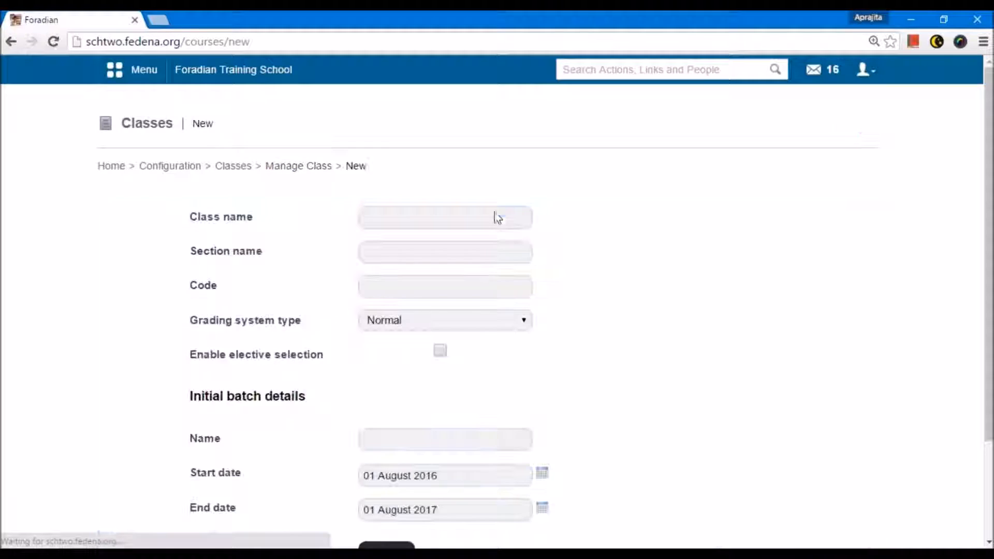
# Enter "Kindergarten 1" as the class name.
pyautogui.click(462, 218)
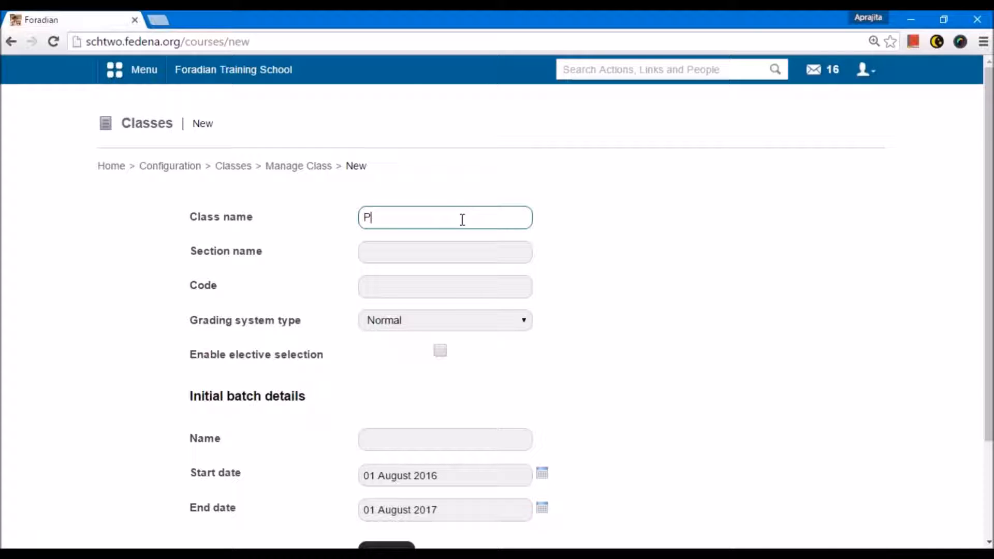
pyautogui.write('Kindergrten')
pyautogui.press('BackSpace')
pyautogui.press('BackSpace')
pyautogui.press('BackSpace')
pyautogui.write('arten')
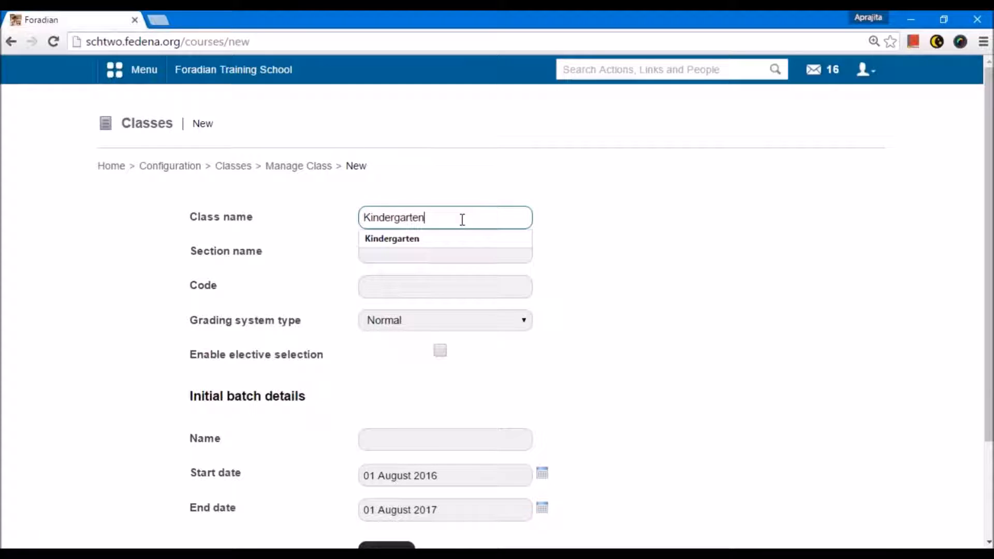
pyautogui.write(' 1')
# Leave the section name blank and set the class code to "KG1".
pyautogui.click(378, 248)
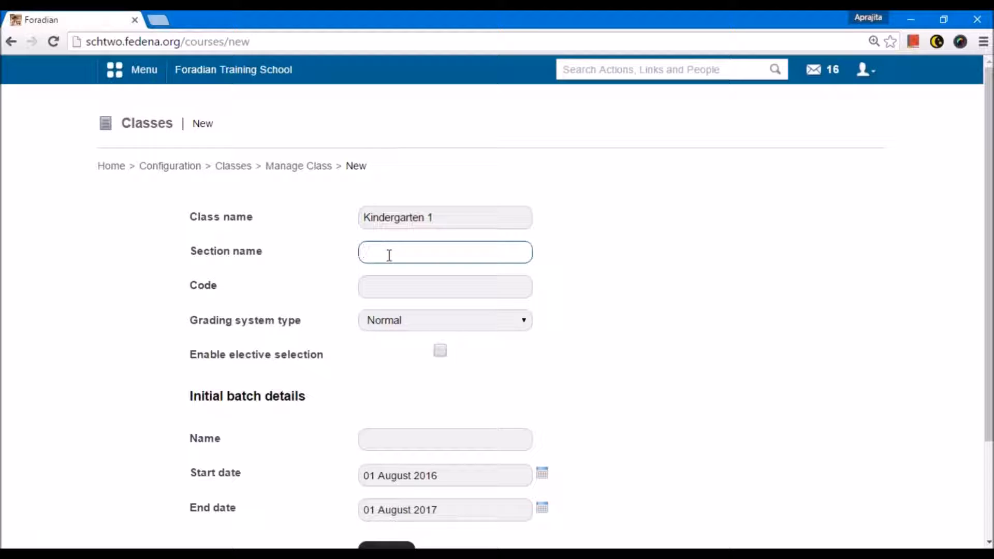
pyautogui.click(411, 280)
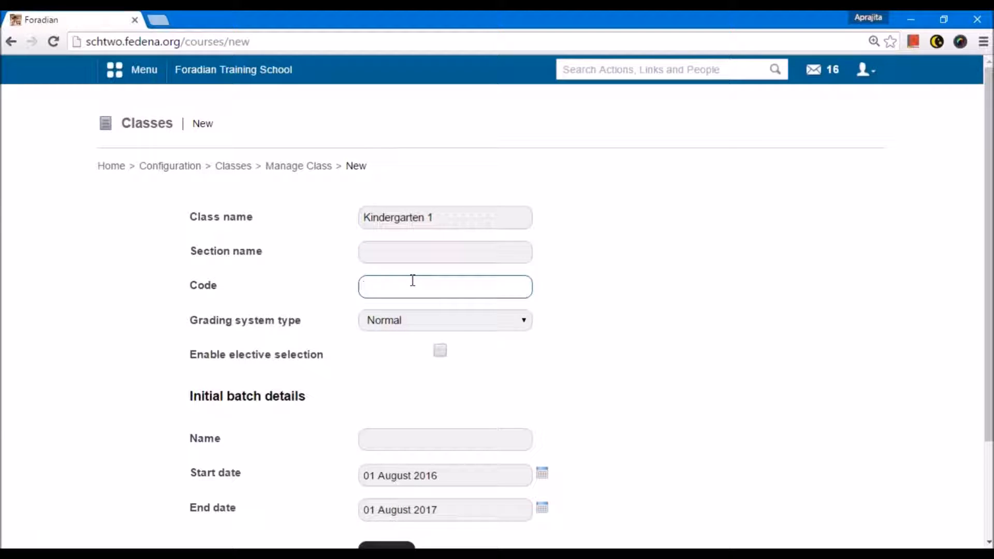
pyautogui.moveTo(435, 217); pyautogui.dragTo(335, 216)
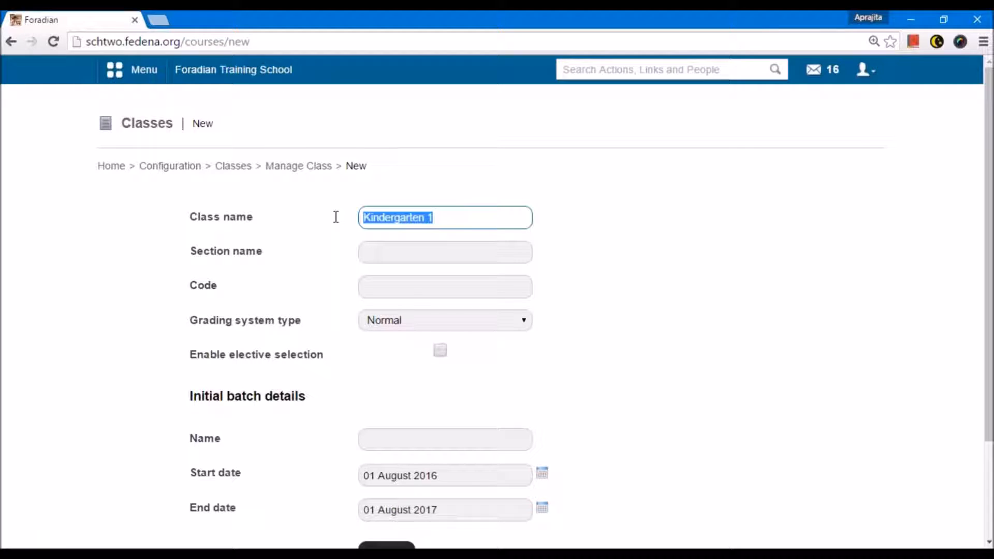
pyautogui.click(418, 296)
pyautogui.write('KG1')
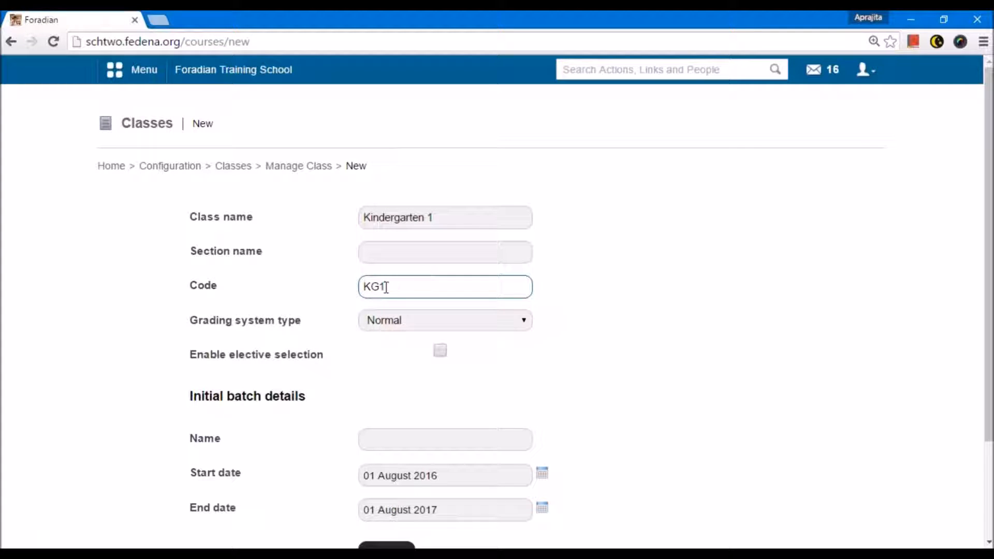
pyautogui.moveTo(390, 286); pyautogui.dragTo(366, 291)
pyautogui.moveTo(391, 291); pyautogui.dragTo(347, 293)
pyautogui.click(550, 330)
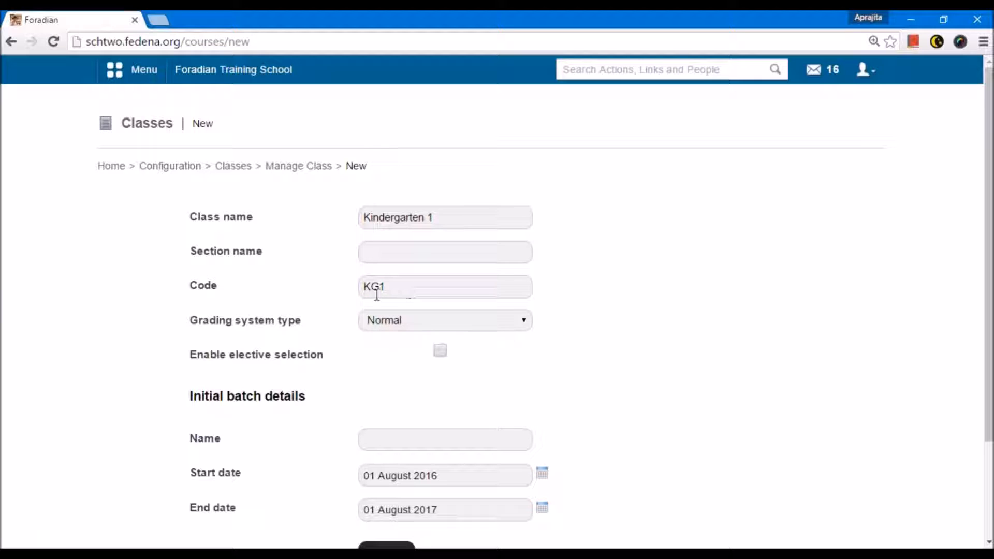
# Choose Normal as the grading system type for the Kindergarten 1 class.
pyautogui.scroll(-1, 359, 315)
pyautogui.click(389, 275)
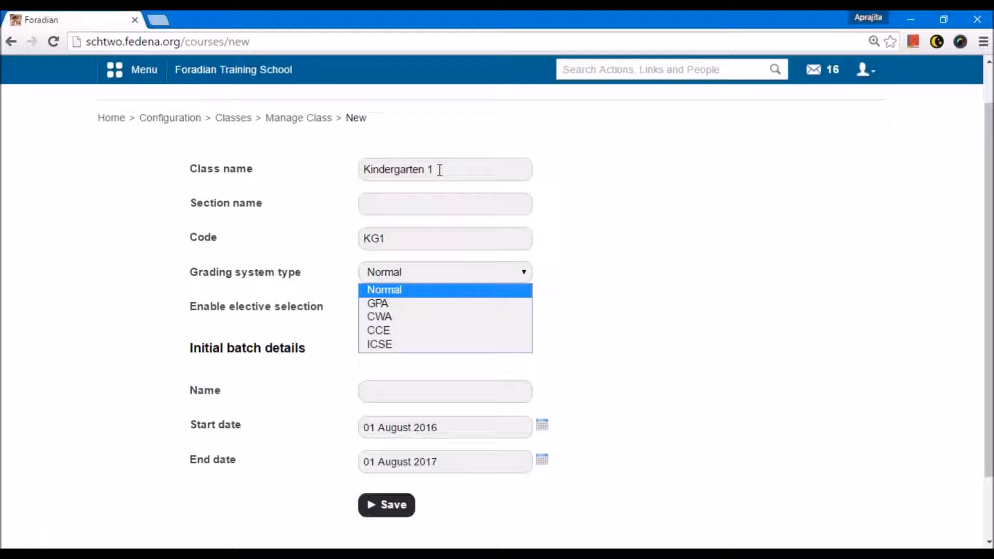
pyautogui.click(399, 289)
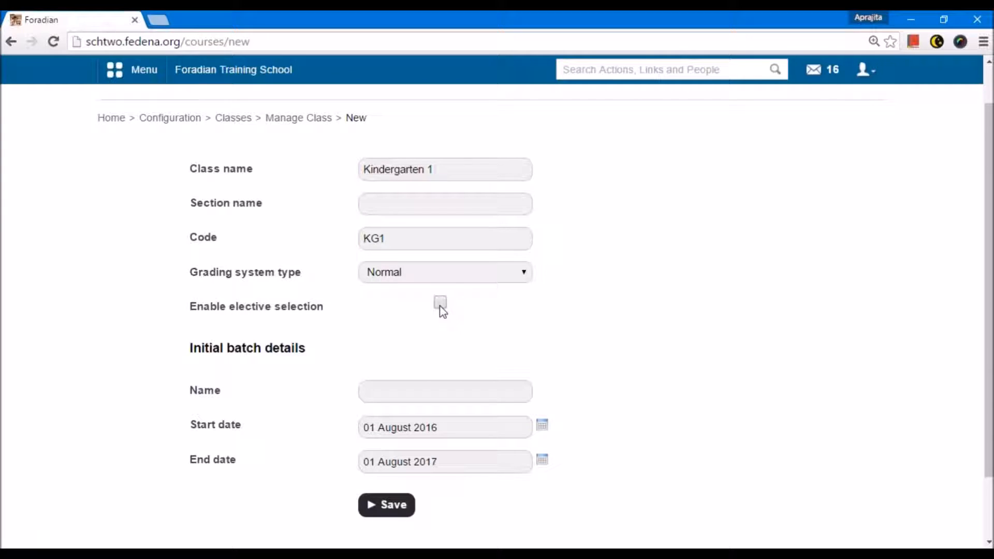
# Name the initial batch "A 2016" and save the new class.
pyautogui.click(411, 388)
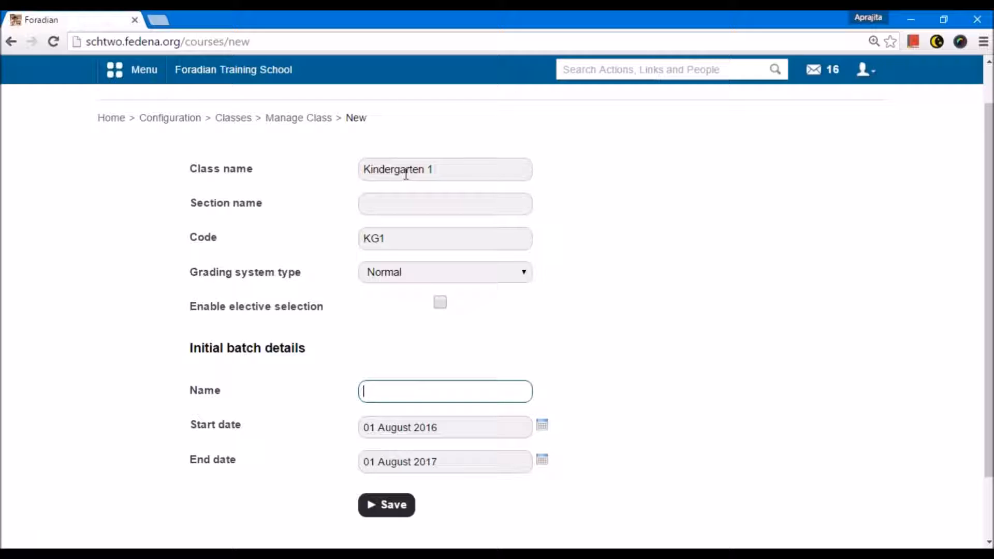
pyautogui.write('A 2016')
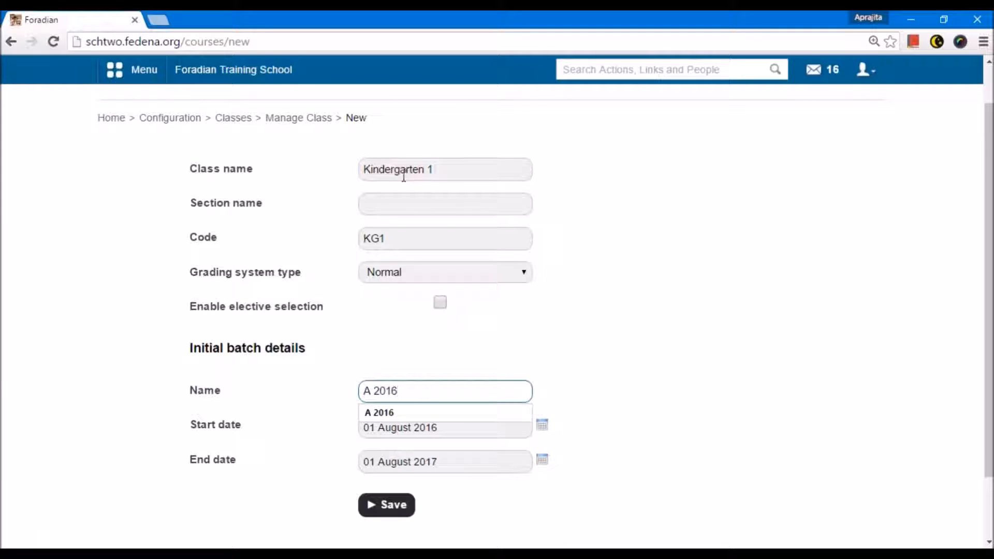
pyautogui.click(651, 440)
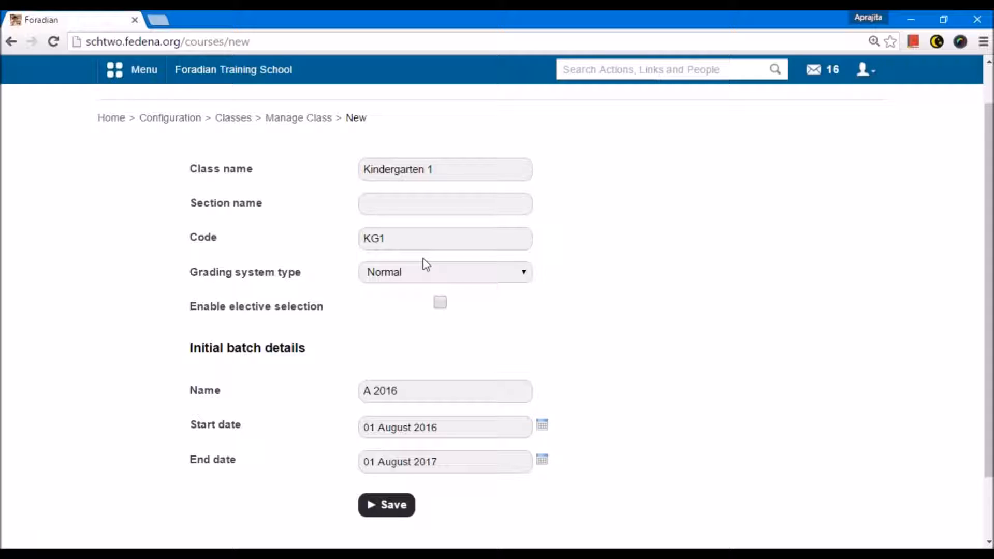
pyautogui.click(395, 506)
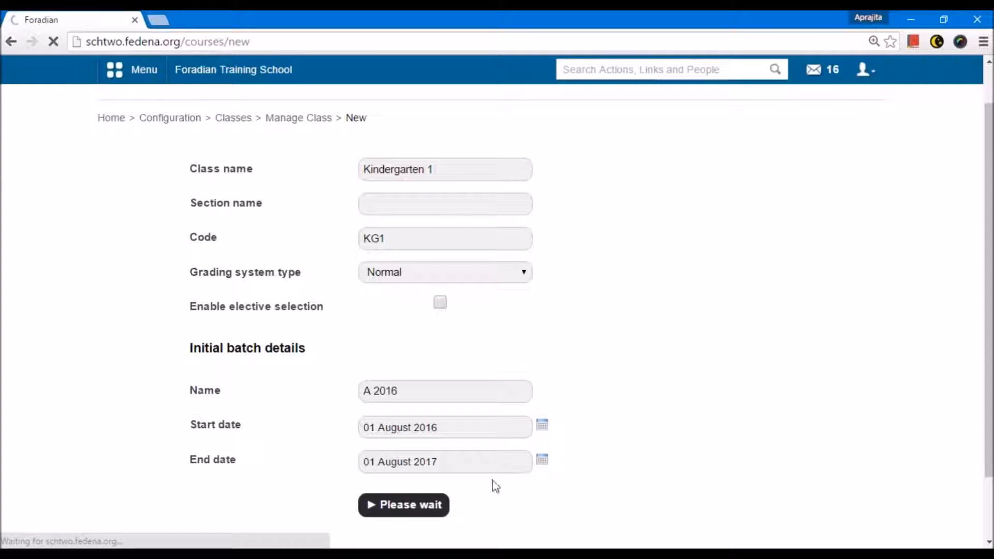
# Find the newly created Kindergarten 1 class on page 3 of the class list and open it to check its batch.
pyautogui.scroll(-5, 463, 456)
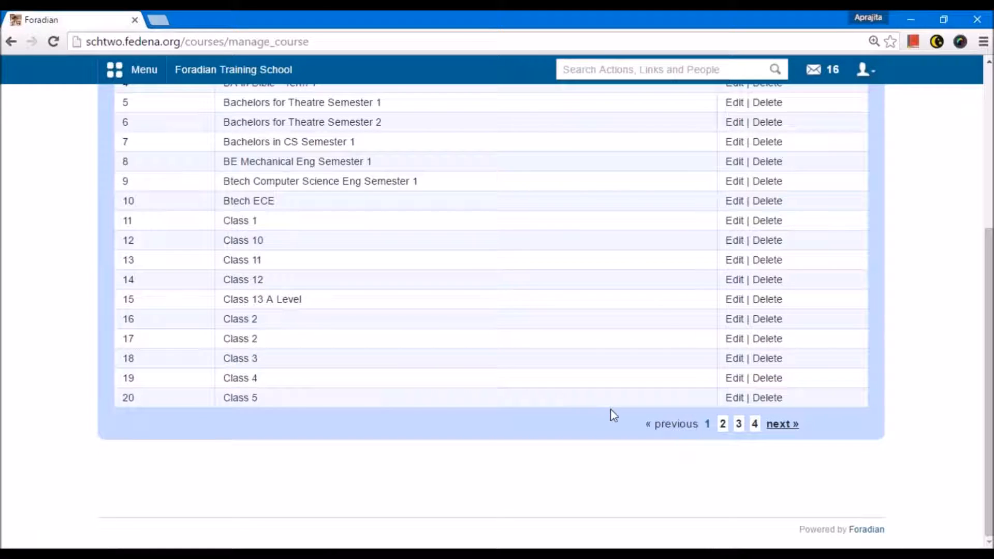
pyautogui.click(723, 424)
pyautogui.scroll(-5, 389, 356)
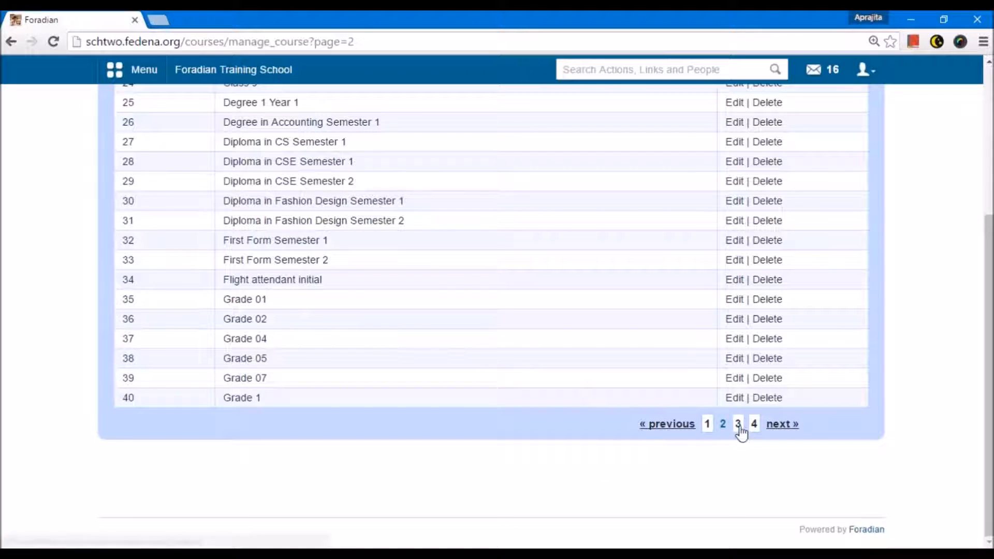
pyautogui.click(739, 424)
pyautogui.scroll(-3, 316, 324)
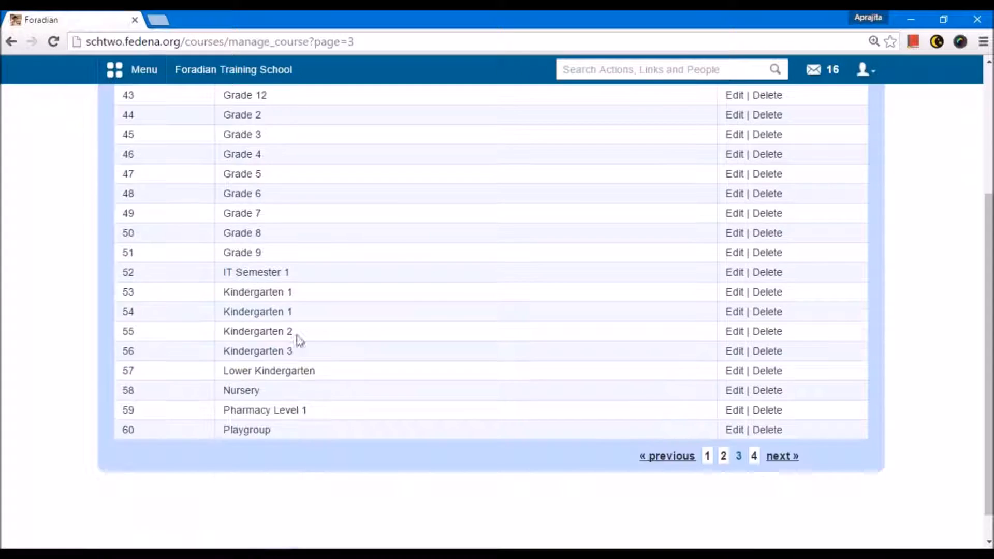
pyautogui.click(283, 295)
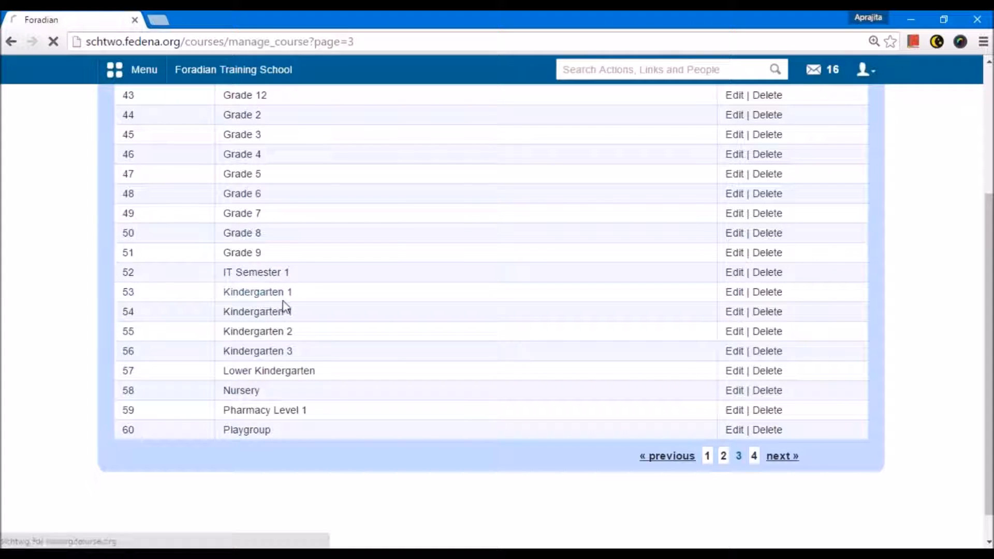
pyautogui.hotkey('alt', 'Left')
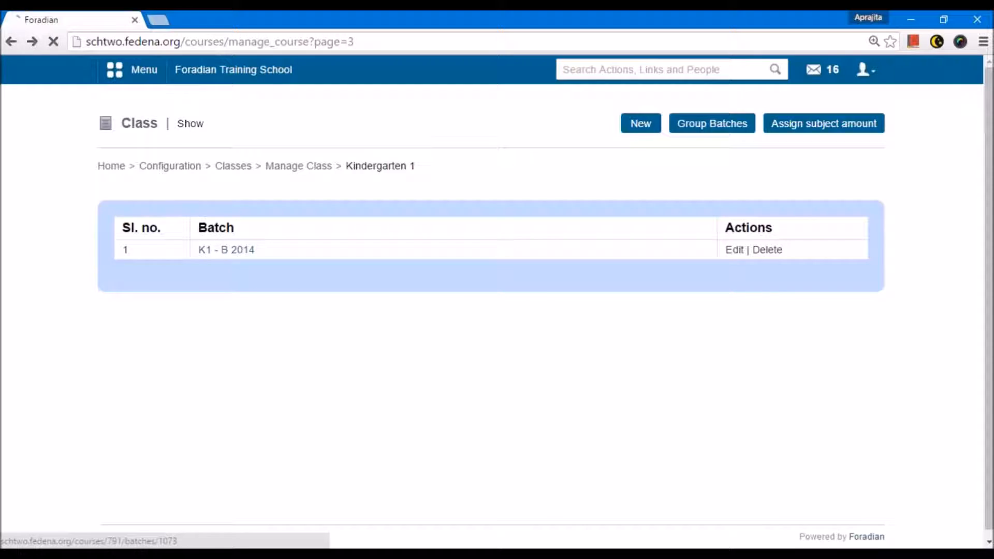
pyautogui.click(227, 310)
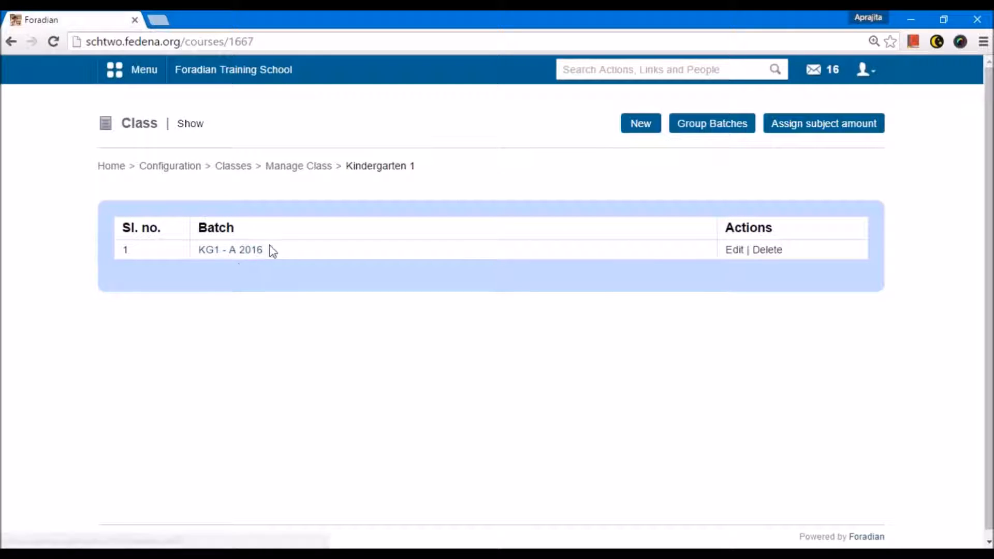
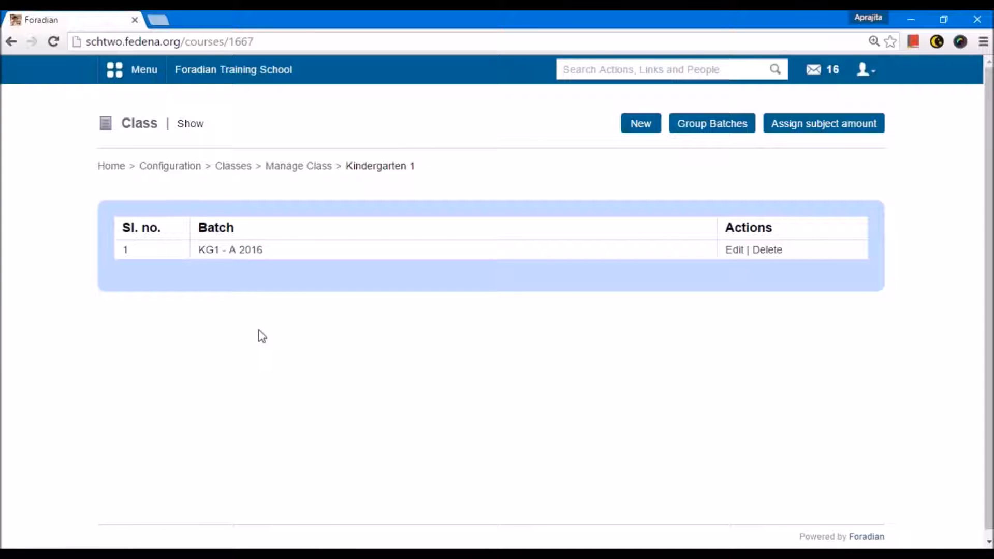
pyautogui.moveTo(355, 172); pyautogui.dragTo(420, 166)
pyautogui.click(401, 313)
# Return to the class list, start a new class and name it "Grade 1".
pyautogui.hotkey('alt', 'Left')
pyautogui.hotkey('alt', 'Left')
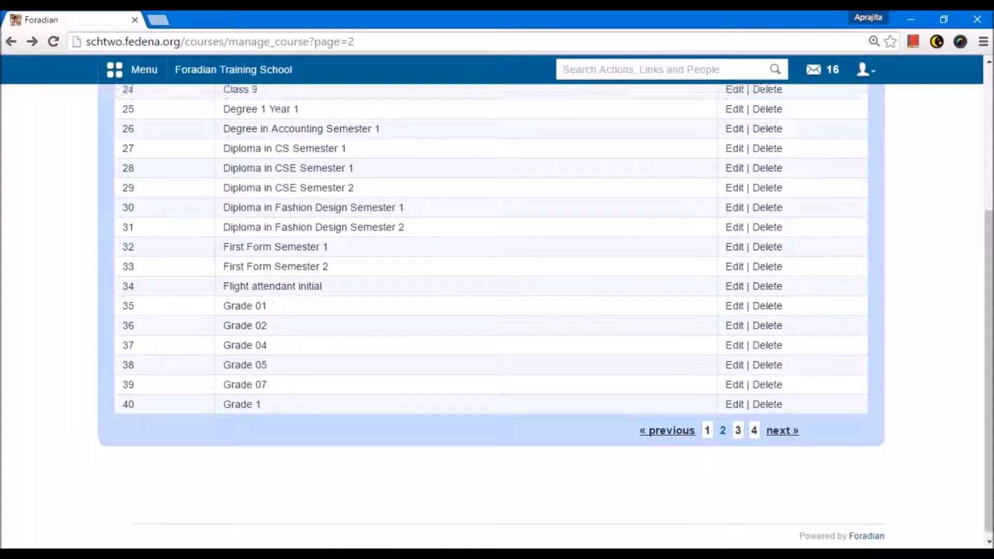
pyautogui.scroll(4, 231, 179)
pyautogui.click(864, 123)
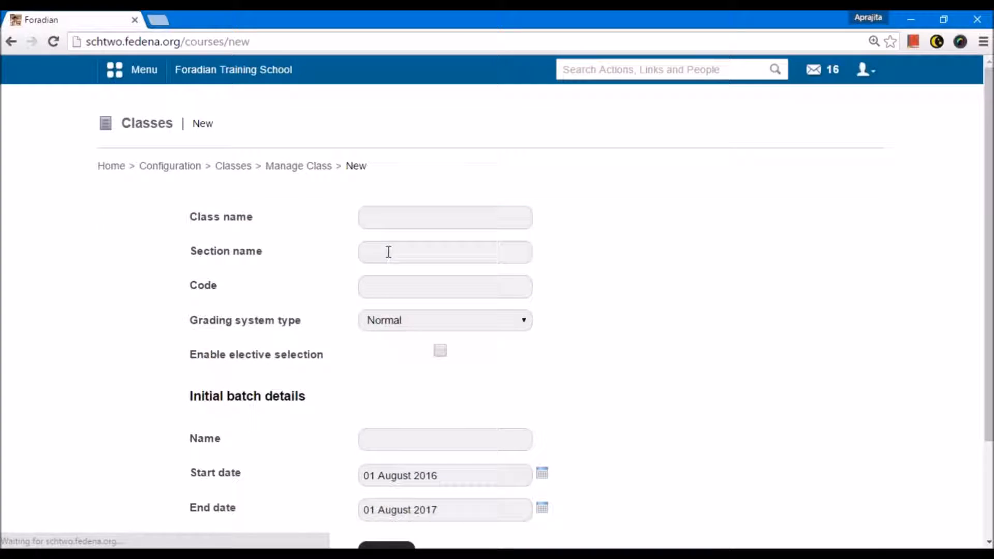
pyautogui.click(389, 218)
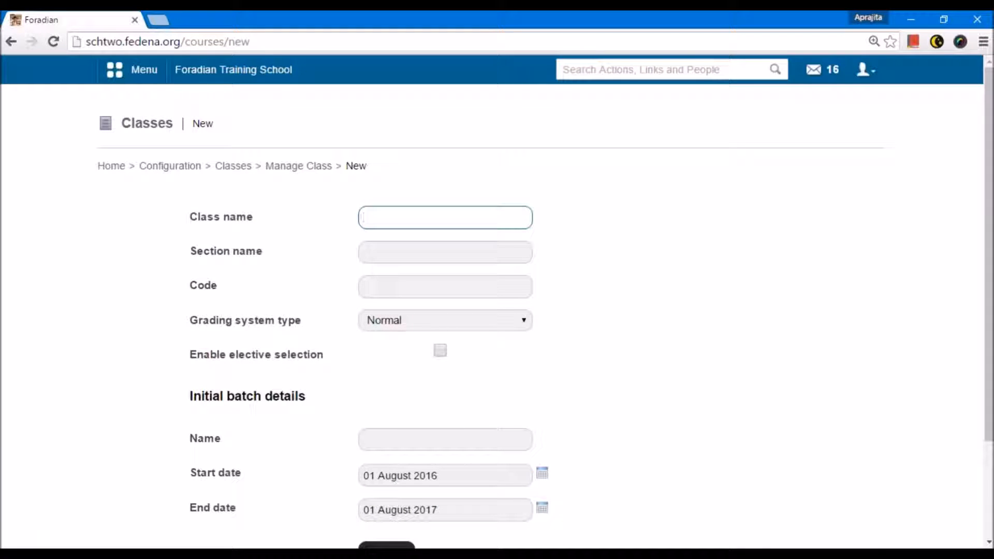
pyautogui.write('Gr')
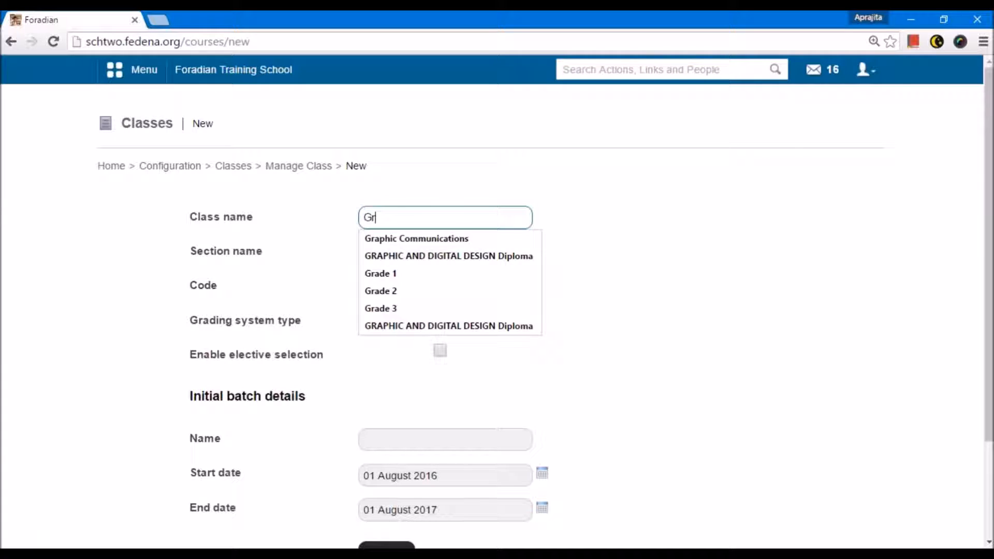
pyautogui.write('ade 1')
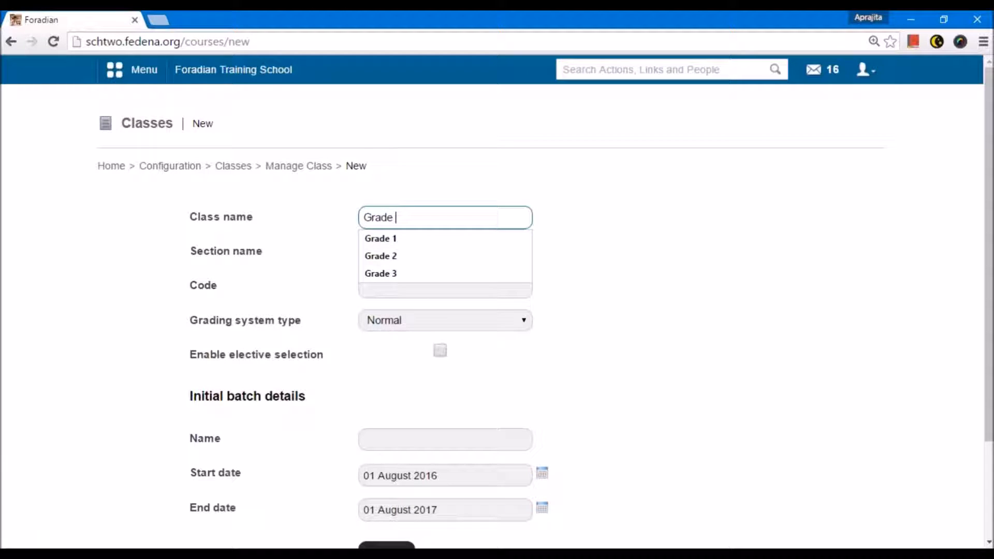
pyautogui.moveTo(407, 220); pyautogui.dragTo(358, 226)
pyautogui.click(326, 239)
# Leave the section name blank and set the class code to "G1".
pyautogui.click(410, 251)
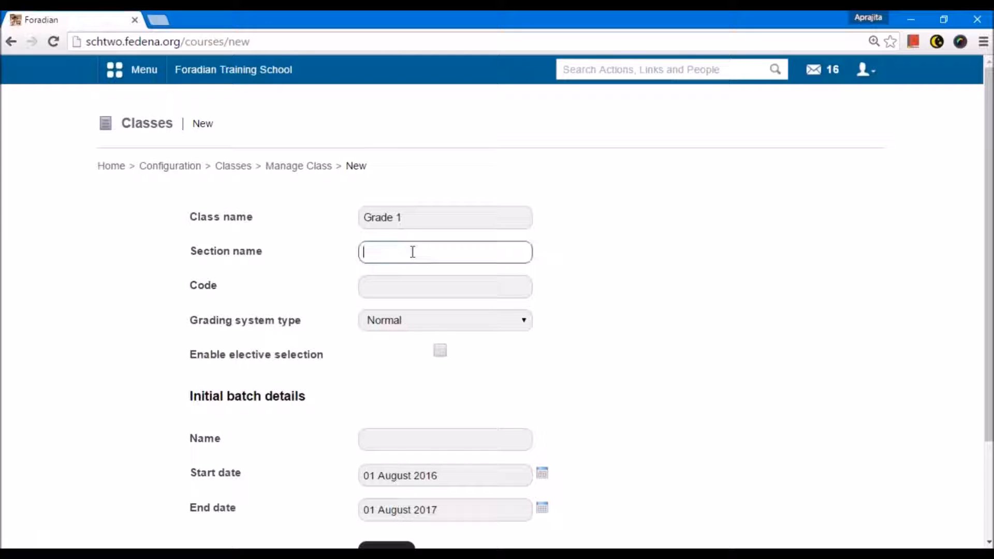
pyautogui.press('Tab')
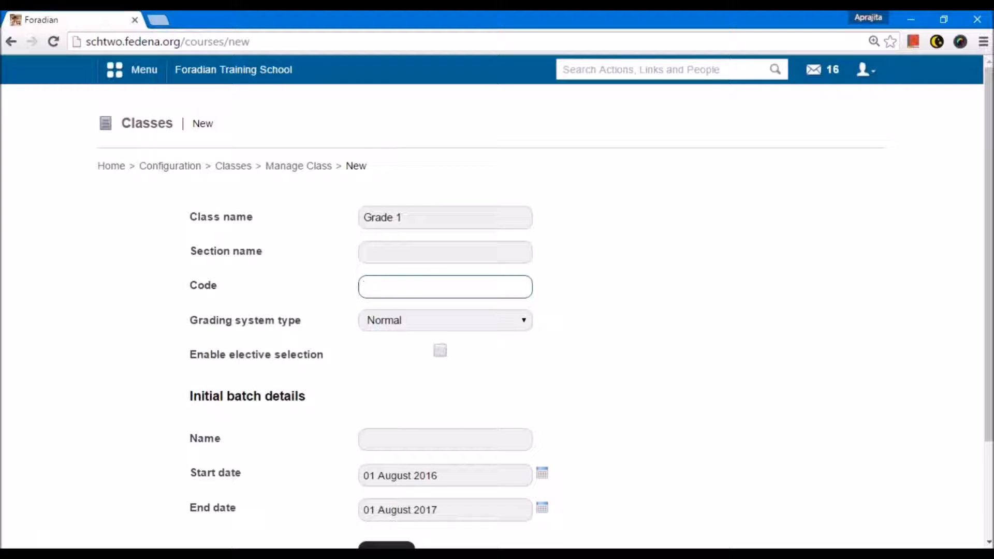
pyautogui.write('G1')
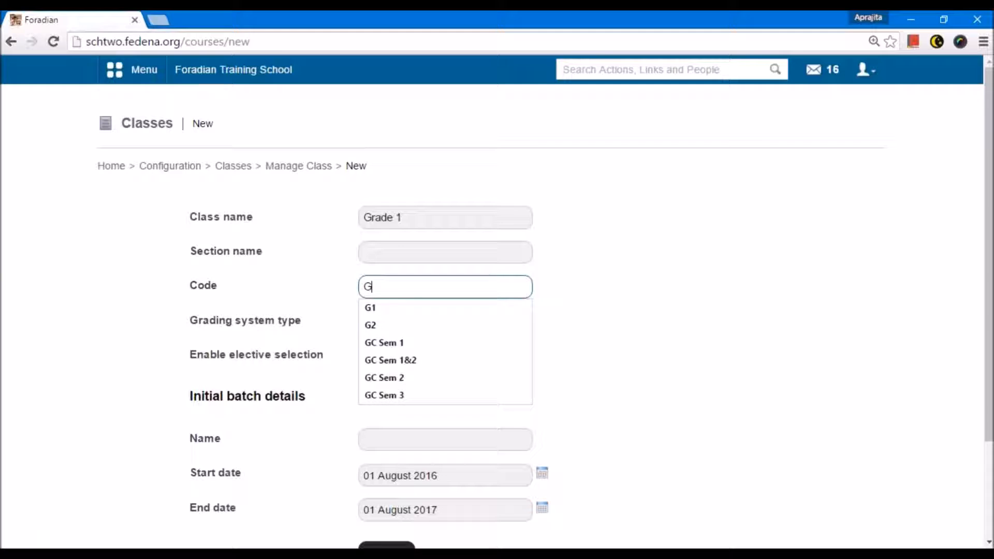
pyautogui.click(411, 289)
# Name the initial batch "A 2016" and try to save the Grade 1 class.
pyautogui.scroll(-1, 381, 355)
pyautogui.scroll(-2, 410, 297)
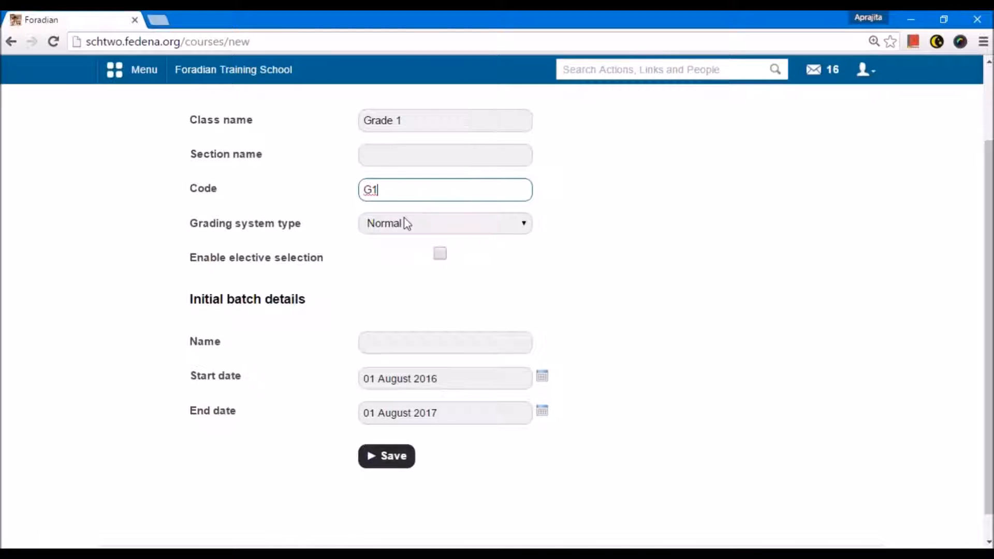
pyautogui.click(400, 342)
pyautogui.write('S')
pyautogui.press('BackSpace')
pyautogui.write('A 2016')
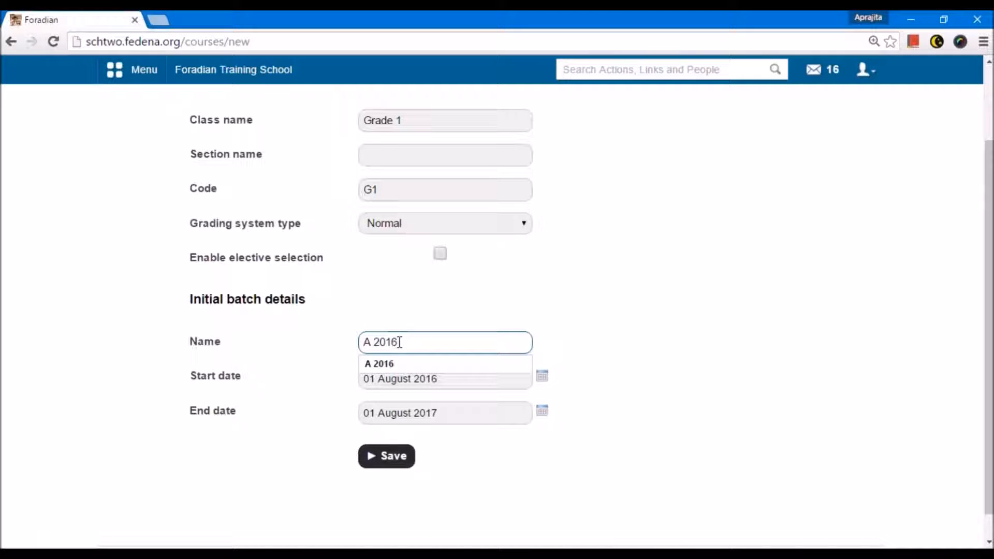
pyautogui.click(373, 457)
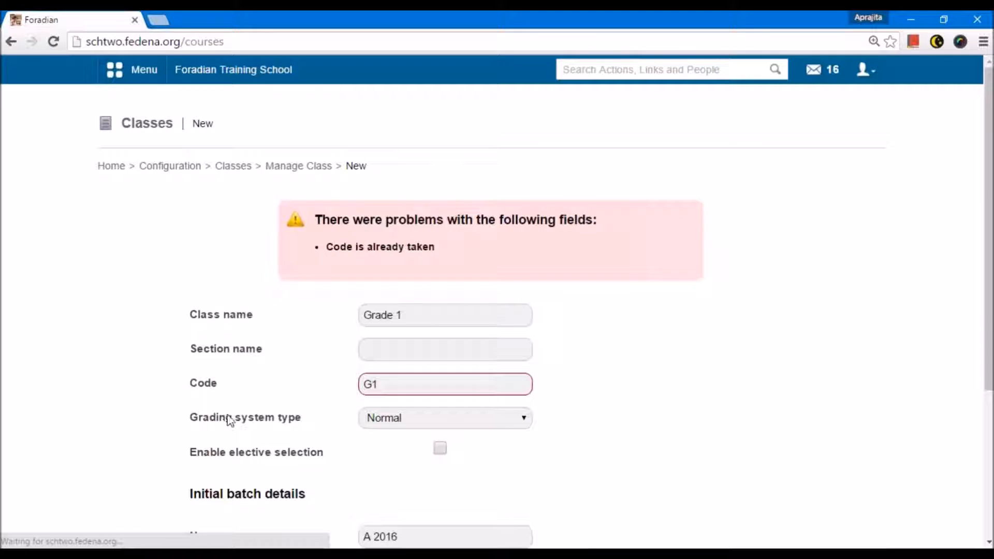
# Change the class code to "Gr1" and save the Grade 1 class.
pyautogui.click(435, 378)
pyautogui.press('BackSpace')
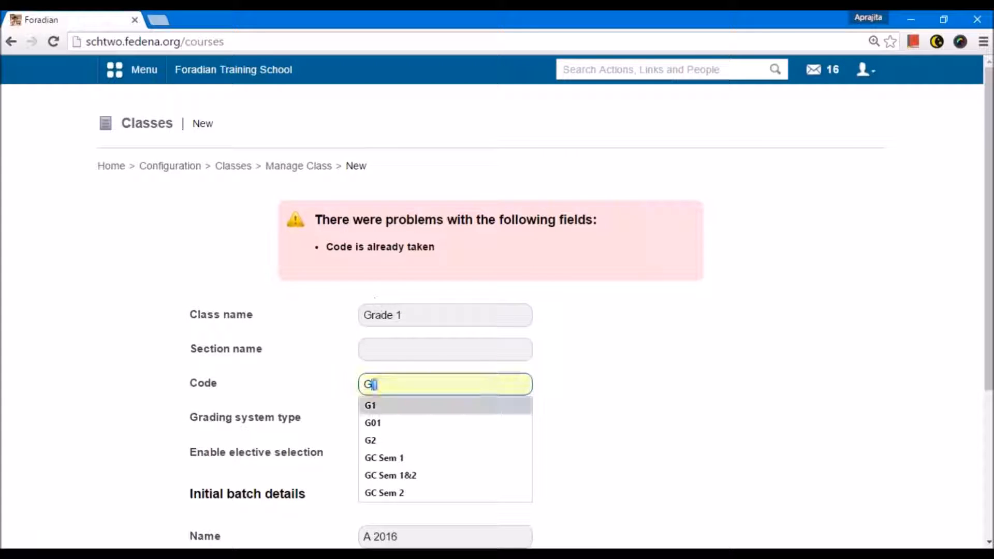
pyautogui.press('BackSpace')
pyautogui.write('Gr1')
pyautogui.scroll(-4, 361, 361)
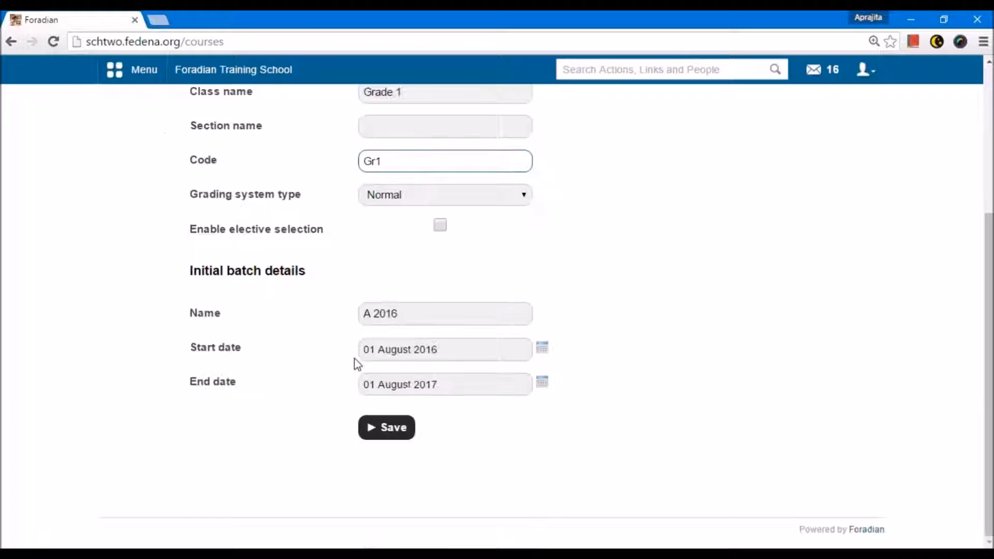
pyautogui.click(373, 425)
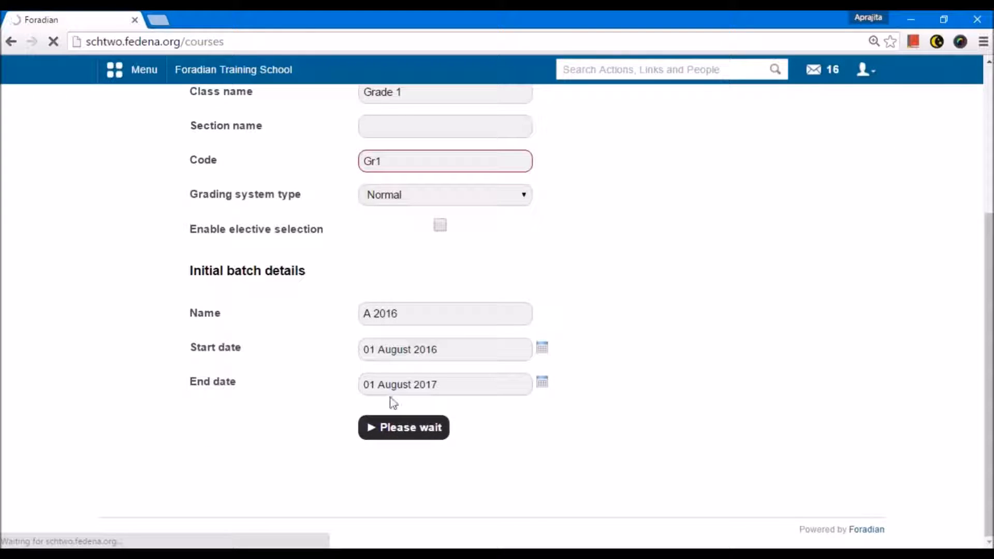
# Open the Grade 1 entry at the end of page 2 of the class list and return to the list.
pyautogui.scroll(-5, 317, 351)
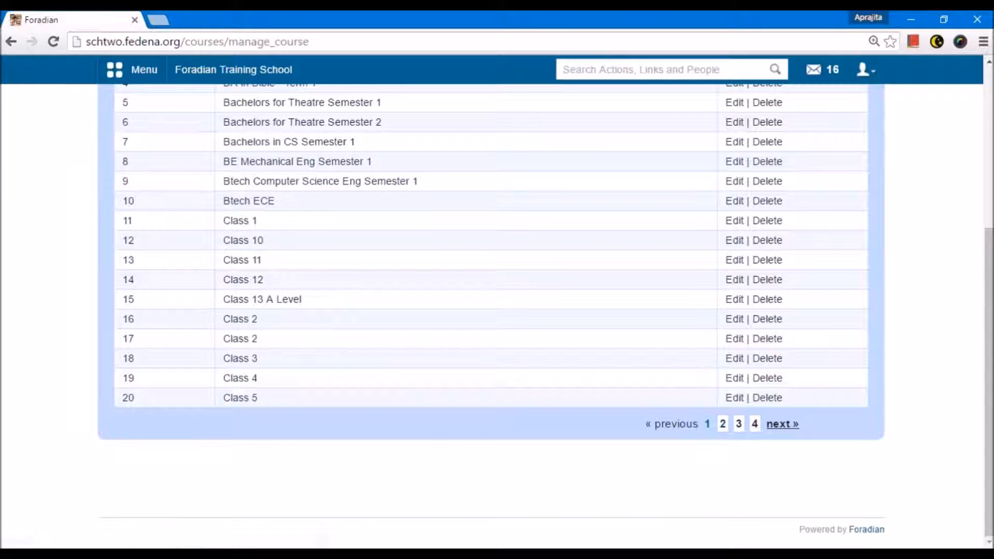
pyautogui.click(722, 423)
pyautogui.scroll(-5, 724, 427)
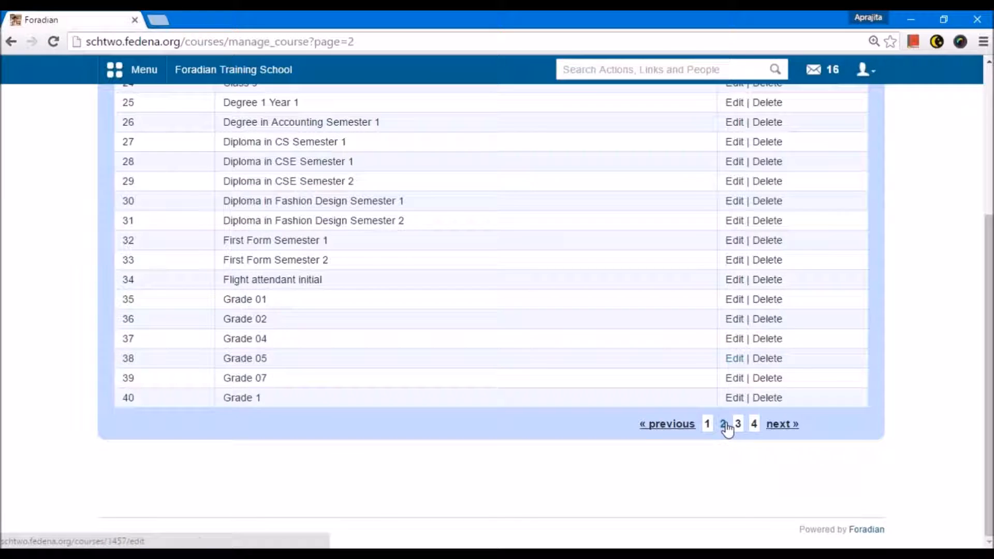
pyautogui.click(242, 399)
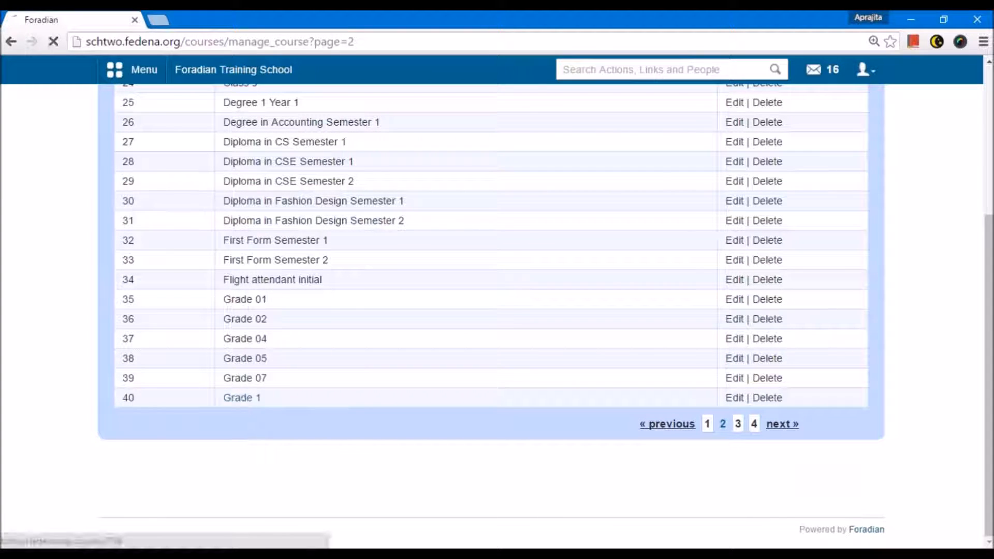
pyautogui.hotkey('alt', 'Left')
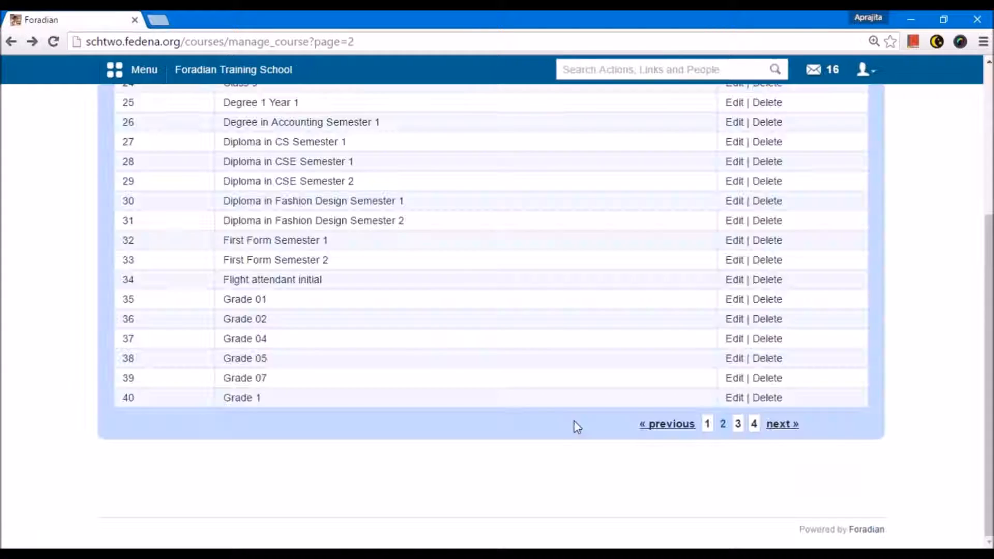
# Open the new Grade 1 class on page 3 of the class list to check its batch.
pyautogui.scroll(1, 262, 408)
pyautogui.scroll(-1, 604, 455)
pyautogui.click(735, 424)
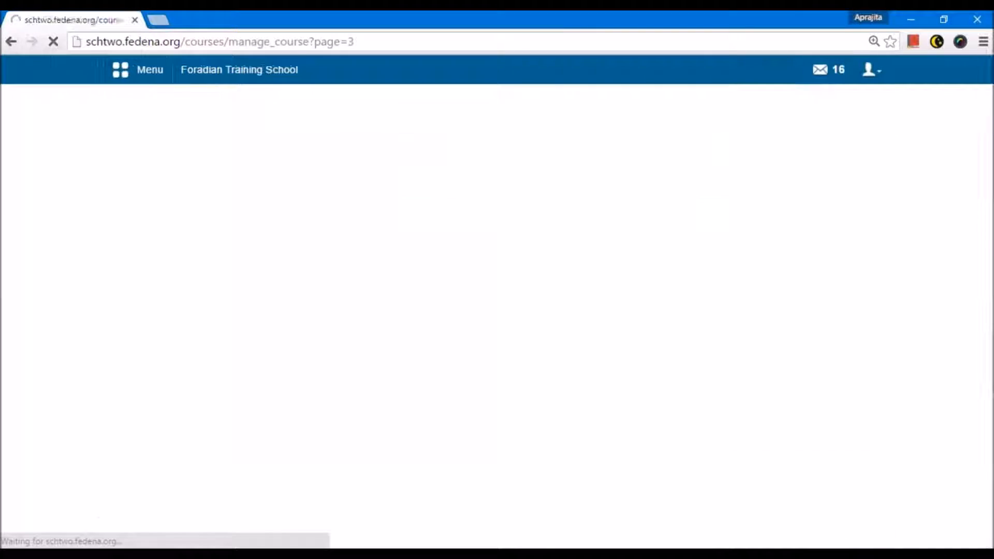
pyautogui.click(239, 251)
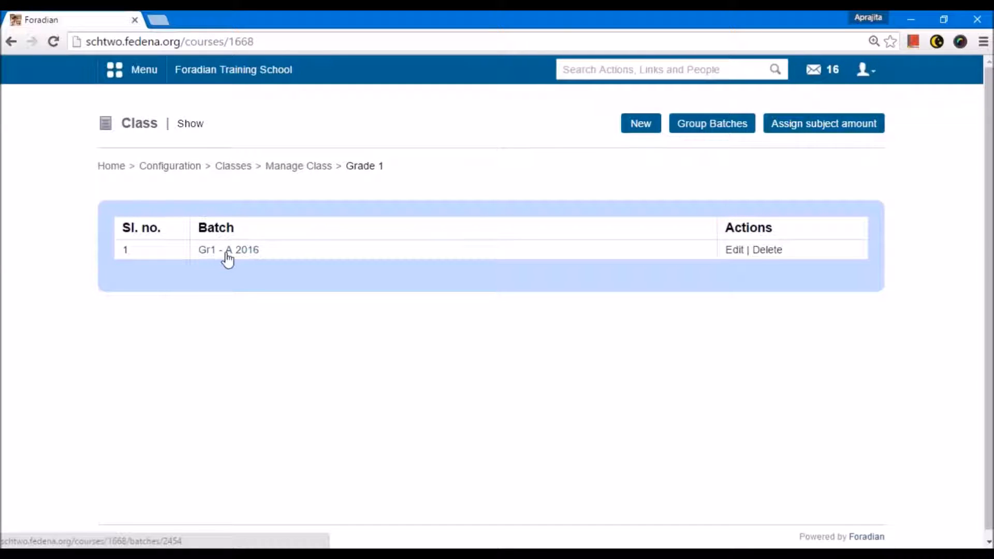
# Start a new batch for Grade 1 named "B 2016" and toggle the import of previous batch master fees off and on.
pyautogui.click(639, 127)
pyautogui.click(351, 222)
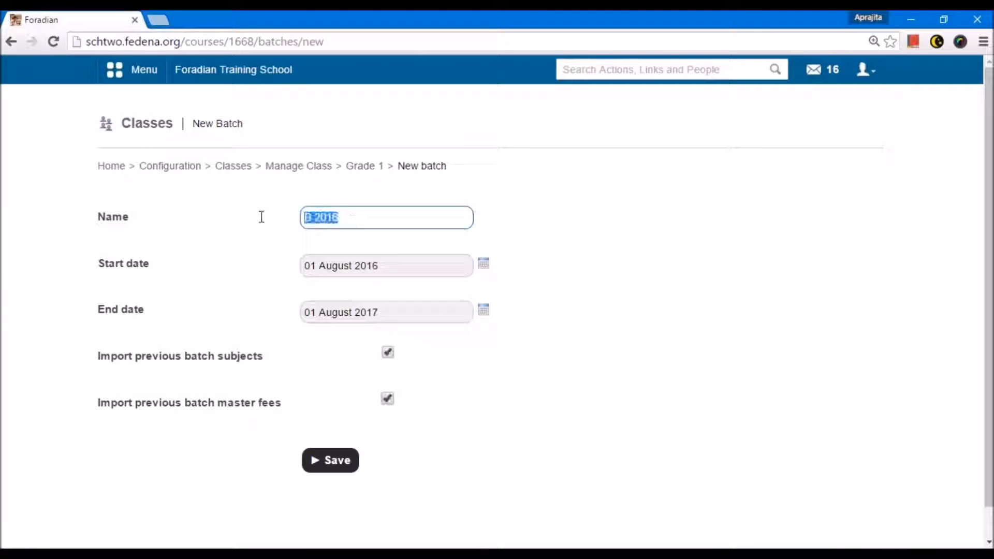
pyautogui.press('BackSpace')
pyautogui.write('B 2016')
pyautogui.click(312, 218)
pyautogui.click(269, 288)
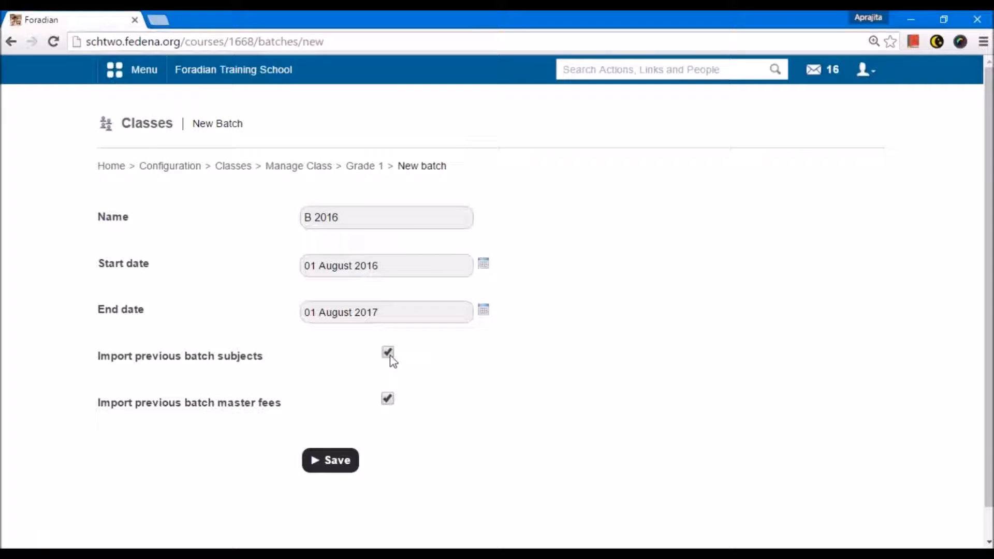
pyautogui.click(388, 400)
pyautogui.click(388, 401)
# Go back to Configuration and open the Manage Batch page for classes.
pyautogui.click(170, 166)
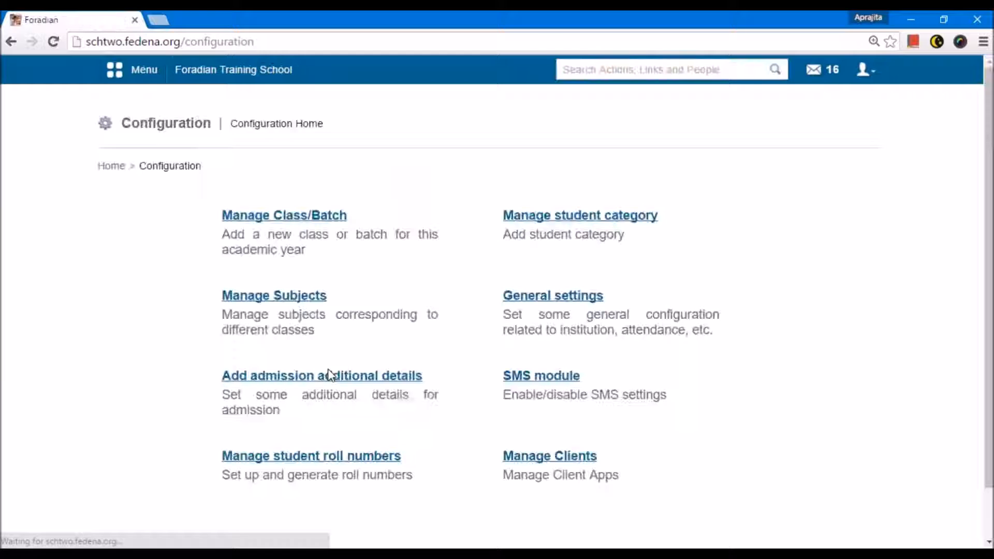
pyautogui.click(300, 216)
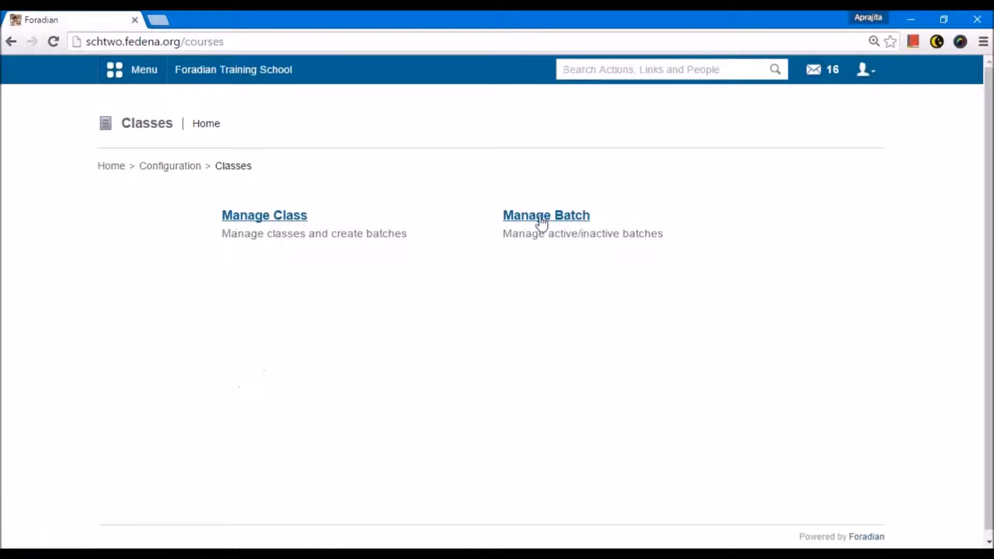
pyautogui.click(542, 217)
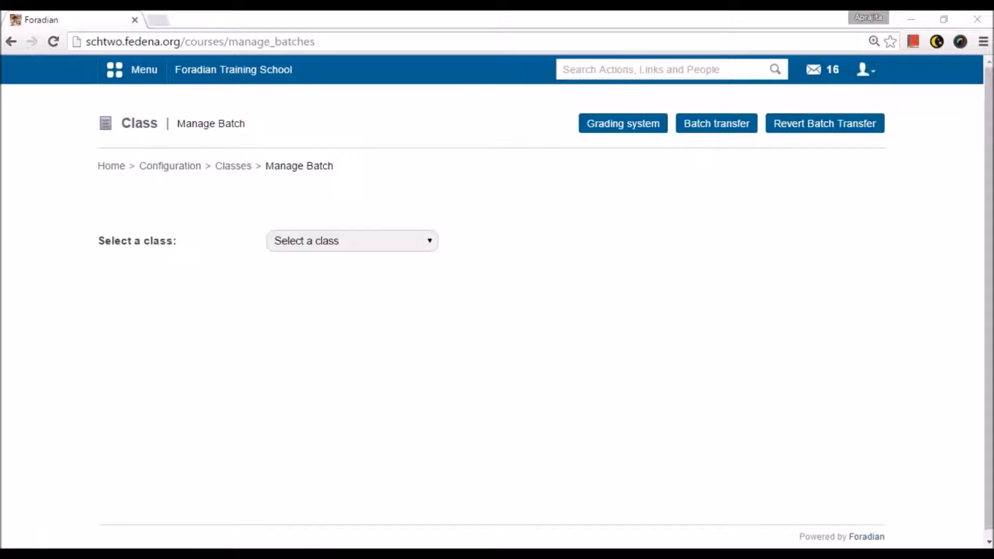
# Switch to Notepad and add the heading "Higher Ed" several lines below the "Grade 1....Grade 12" line.
pyautogui.hotkey('alt', 'Tab')
pyautogui.click(190, 440)
pyautogui.press('Return')
pyautogui.press('Return')
pyautogui.press('Return')
pyautogui.press('Return')
pyautogui.press('Return')
pyautogui.press('Return')
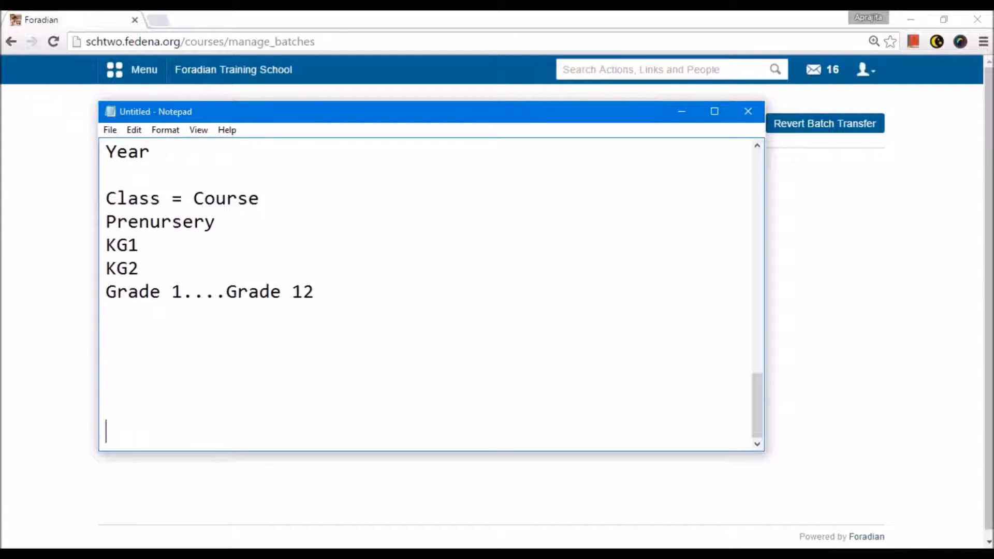
pyautogui.write('Higher Ed')
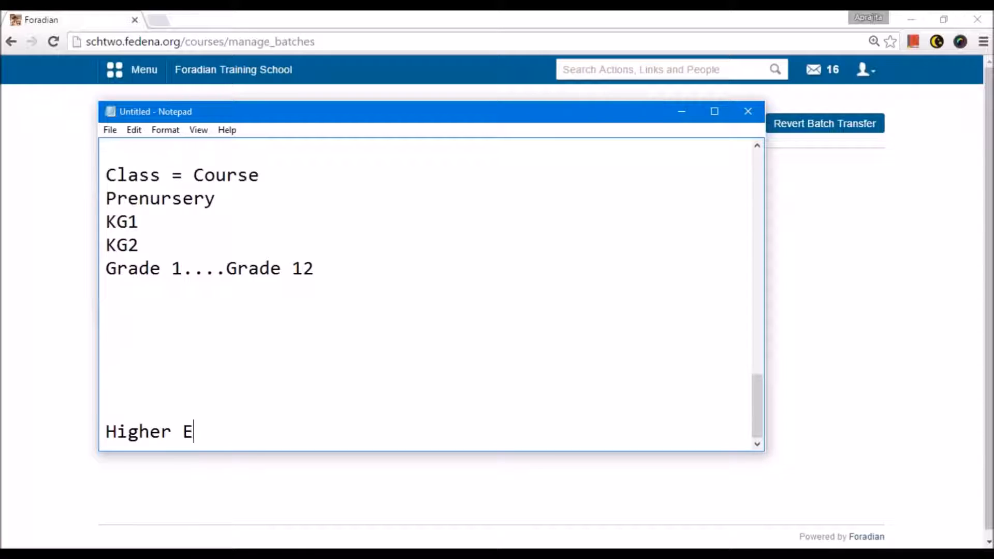
# Add a "K-12" heading a few blank lines below "Higher Ed".
pyautogui.press('Return')
pyautogui.press('Return')
pyautogui.press('Return')
pyautogui.press('Return')
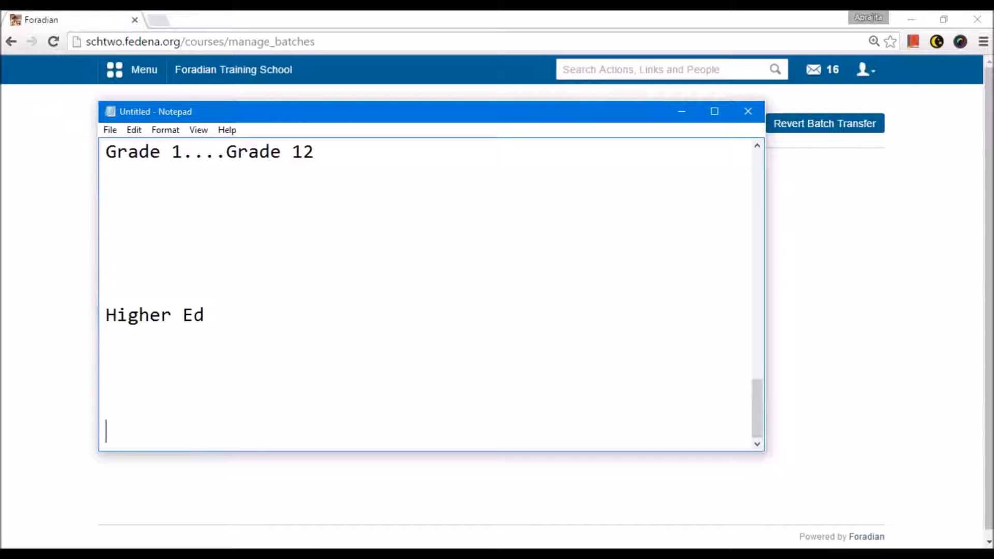
pyautogui.write('K-12')
# Write "Diploma in Fashion Design Semester 1 A 2016 = batch" under the Higher Ed heading and highlight the line for emphasis.
pyautogui.write('Diploma ')
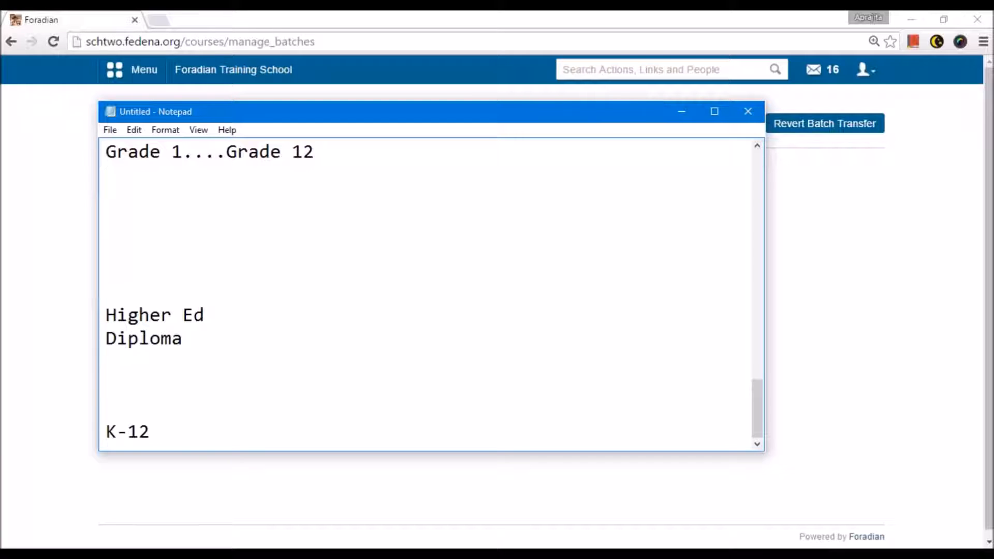
pyautogui.write('in Fash')
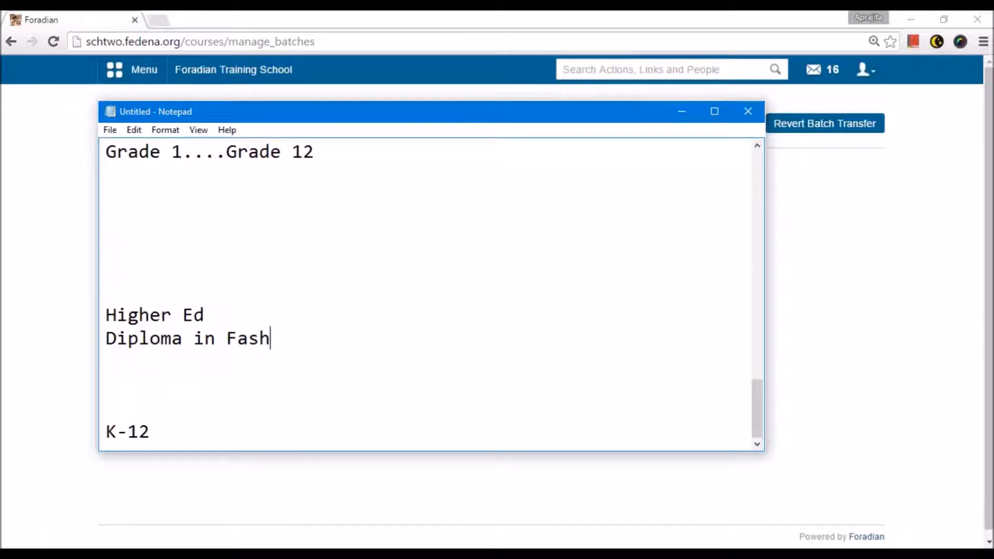
pyautogui.write('ion Design Se')
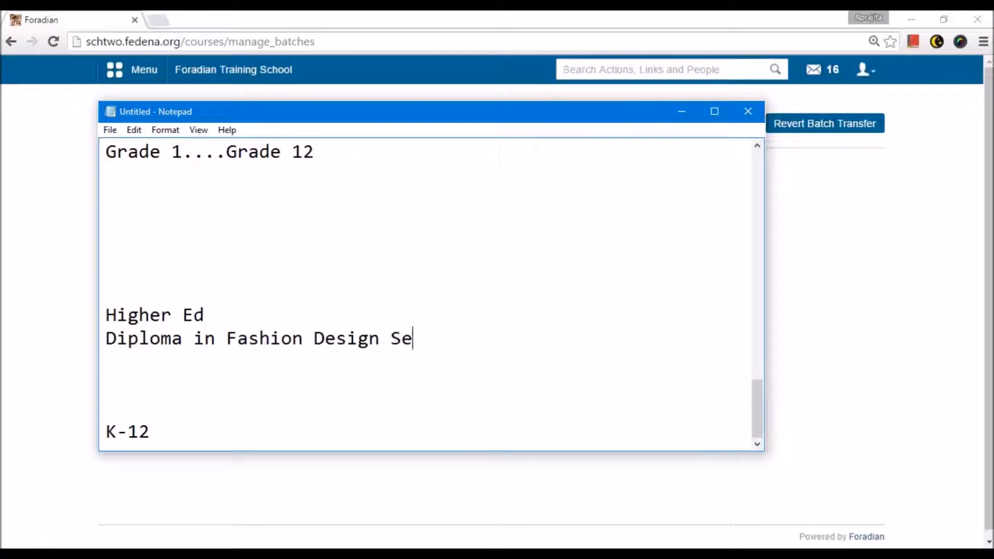
pyautogui.write('mester 1')
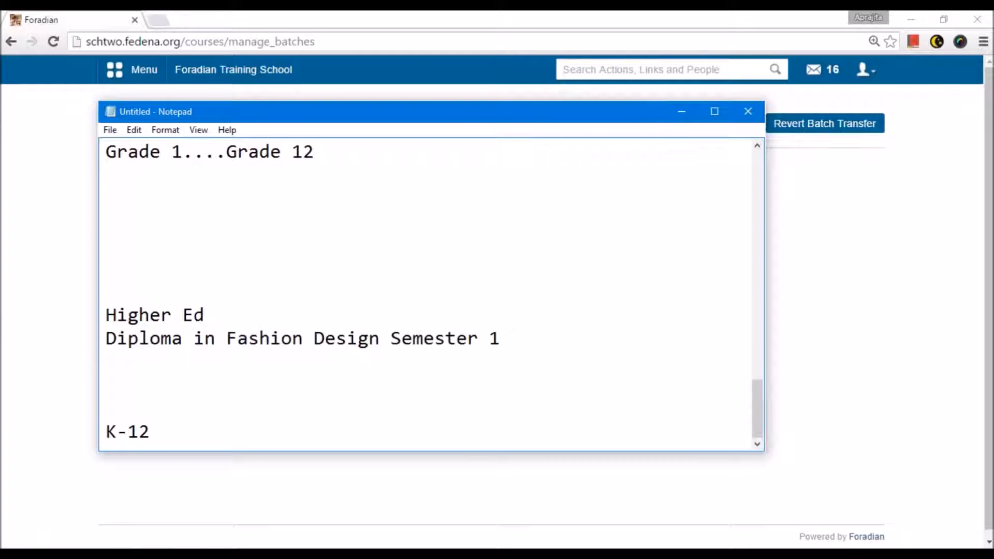
pyautogui.write(' A 2016 = bta')
pyautogui.press('BackSpace')
pyautogui.press('BackSpace')
pyautogui.write('atch')
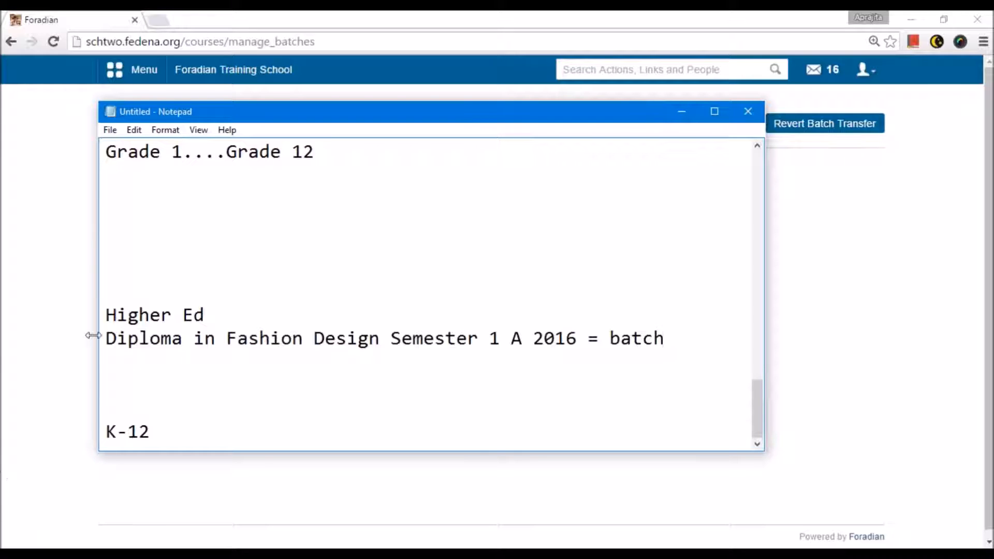
pyautogui.moveTo(104, 339); pyautogui.dragTo(682, 337)
pyautogui.click(678, 343)
# Add the line "Grade 1 A 2016" under the K-12 heading.
pyautogui.click(161, 429)
pyautogui.press('Return')
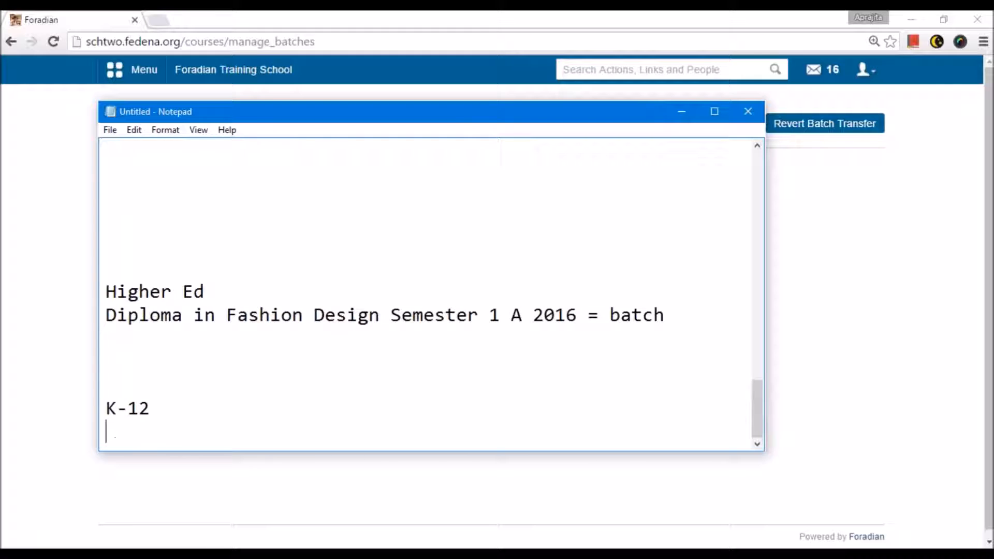
pyautogui.write('Grade 1 A 2016')
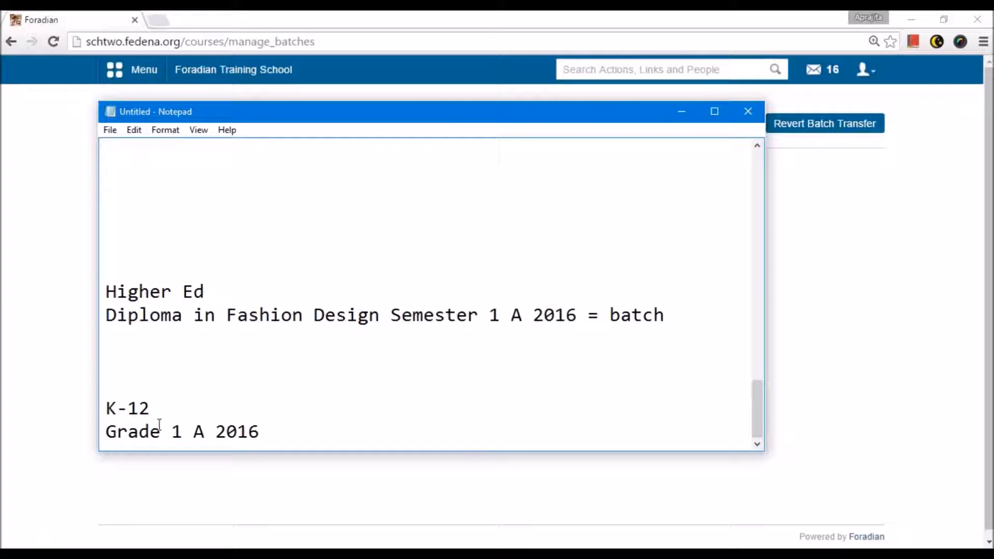
# Duplicate the "Diploma in Fashion Design Semester 1 A 2016 = batch" line directly below itself and change the copy to Semester 2.
pyautogui.click(139, 342)
pyautogui.moveTo(665, 315); pyautogui.dragTo(98, 310)
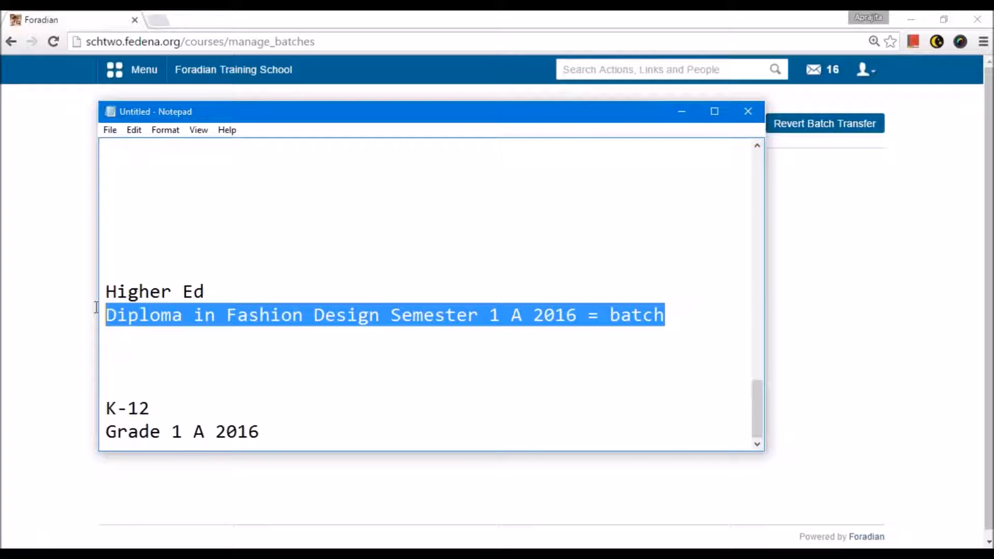
pyautogui.click(261, 323)
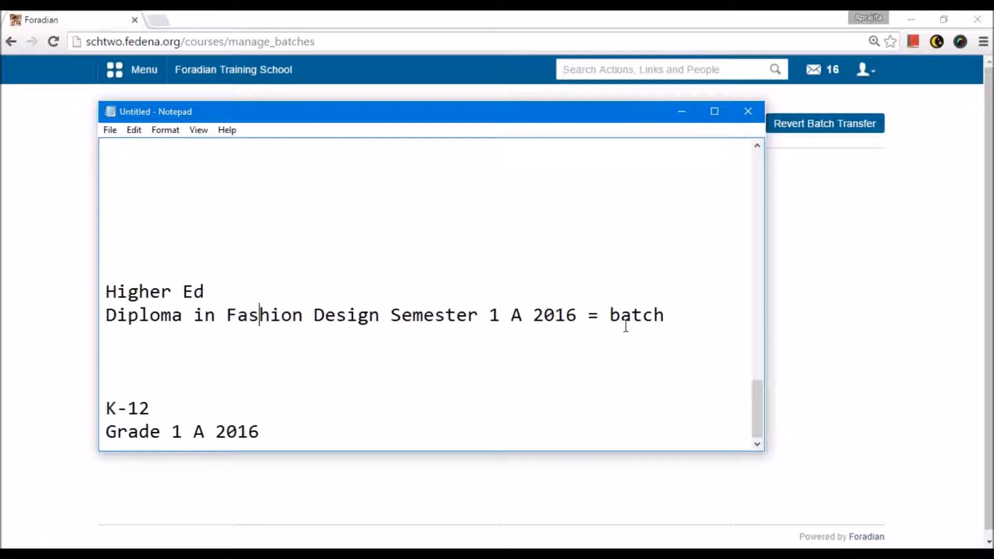
pyautogui.click(297, 345)
pyautogui.moveTo(296, 345); pyautogui.dragTo(107, 315)
pyautogui.hotkey('ctrl', 'c')
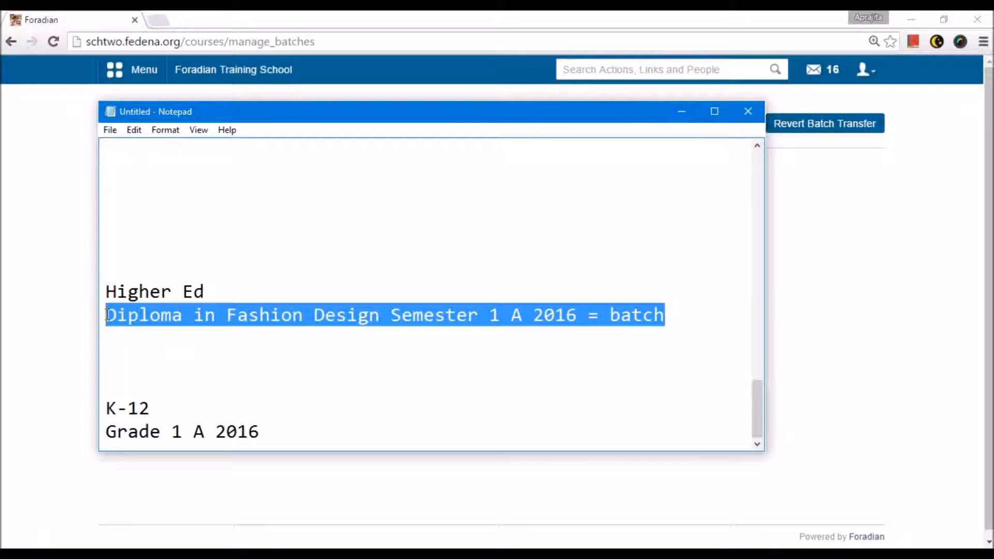
pyautogui.click(112, 336)
pyautogui.hotkey('ctrl', 'v')
pyautogui.click(492, 340)
pyautogui.press('Delete')
pyautogui.write('2')
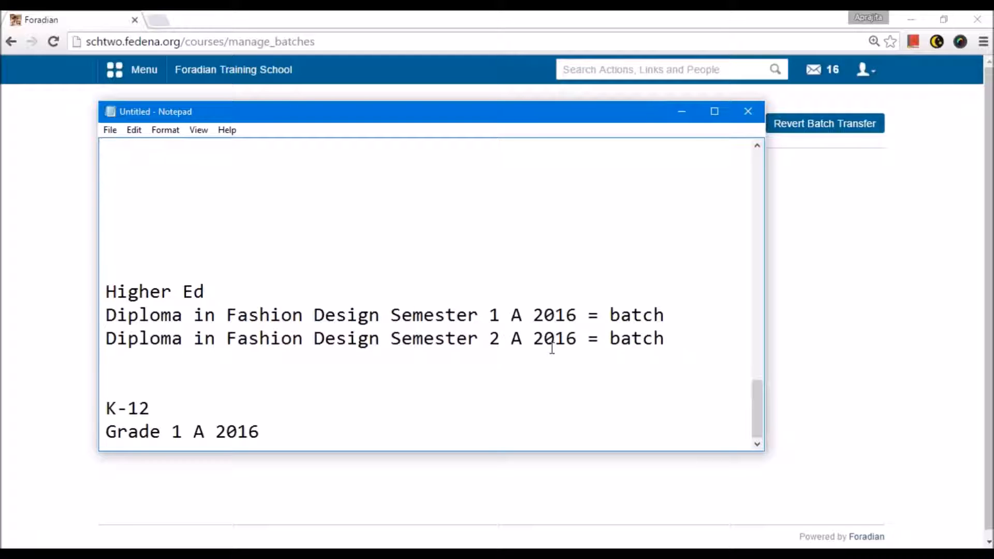
# Label the Semester 1 line as "from batch" and the Semester 2 line as "to batch" under Higher Ed.
pyautogui.click(674, 319)
pyautogui.click(612, 317)
pyautogui.write('from')
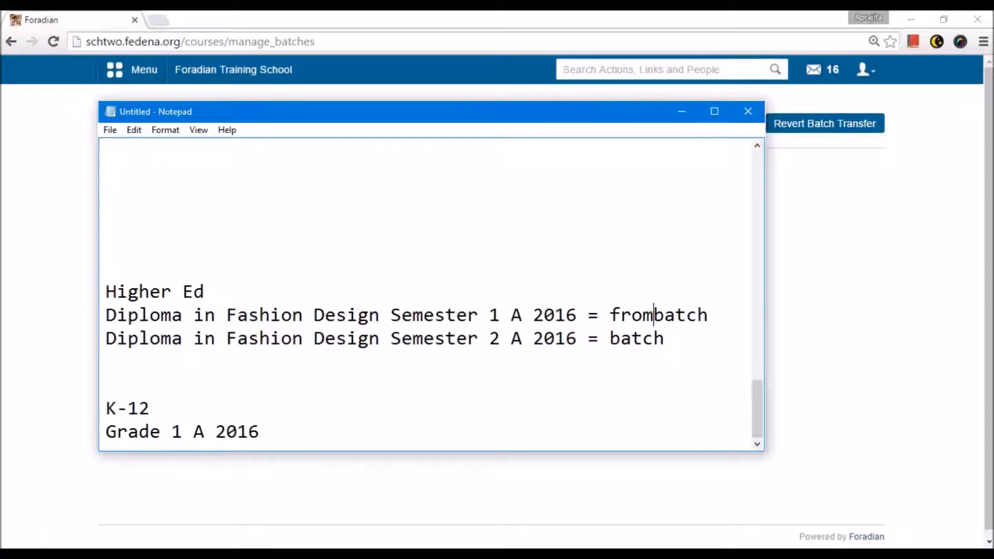
pyautogui.click(608, 340)
pyautogui.write('to')
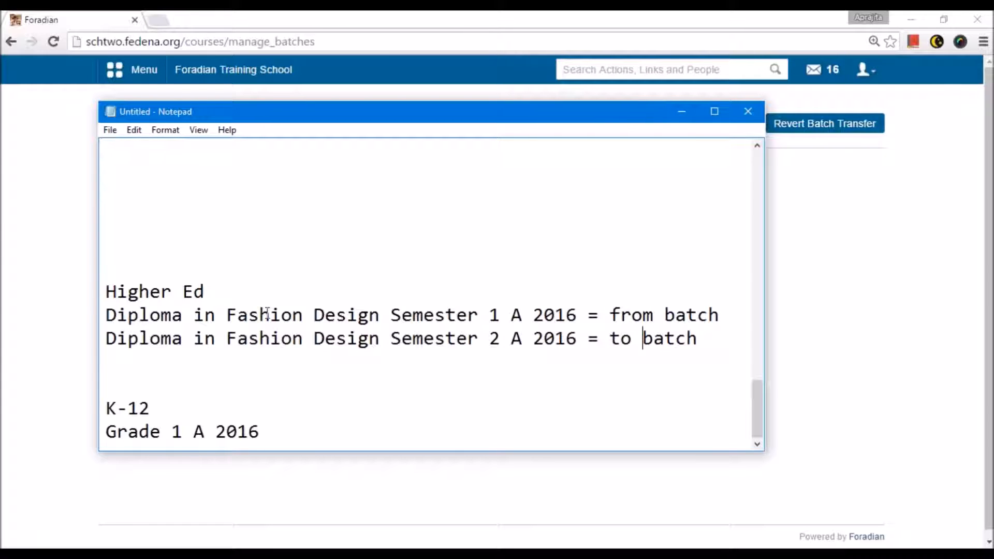
pyautogui.moveTo(501, 317); pyautogui.dragTo(523, 340)
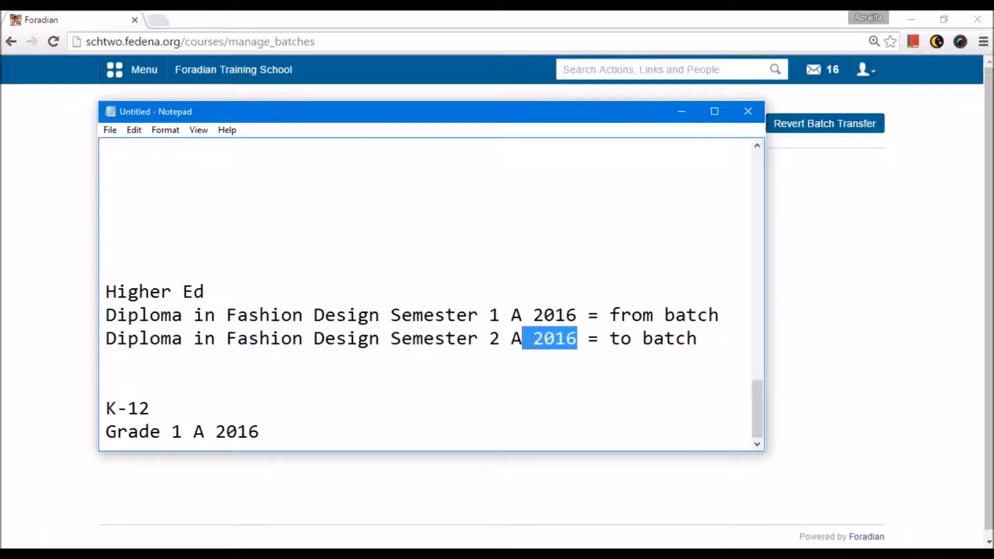
pyautogui.click(533, 339)
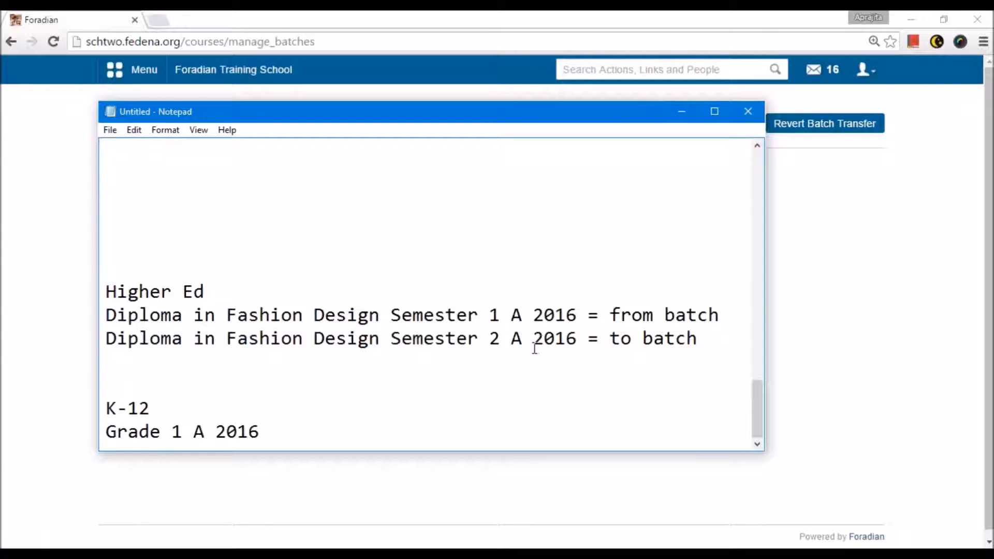
# Append "= from batch" to the "Grade 1 A 2016" line under K-12 and start a new line below.
pyautogui.click(264, 436)
pyautogui.press('Return')
pyautogui.press('Return')
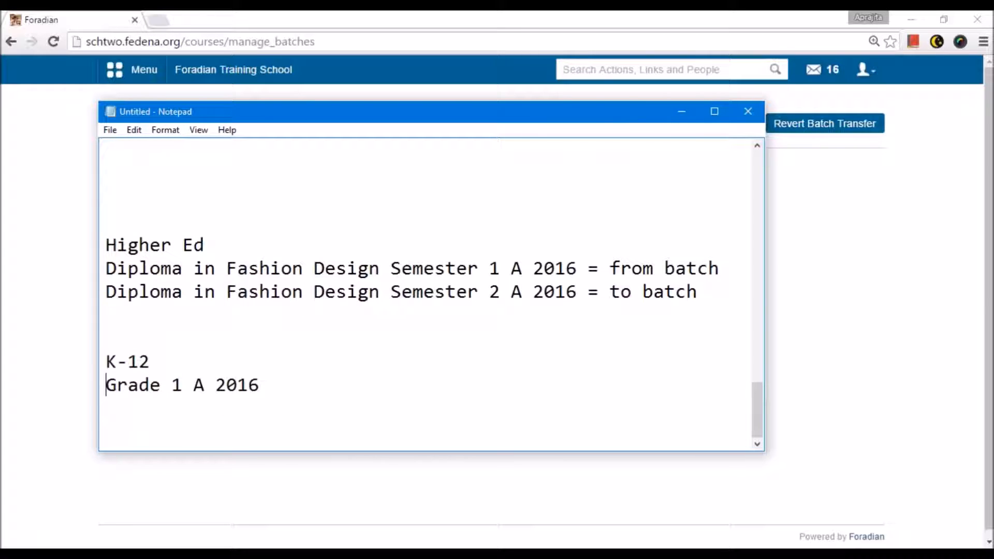
pyautogui.write('= from batch')
pyautogui.press('Return')
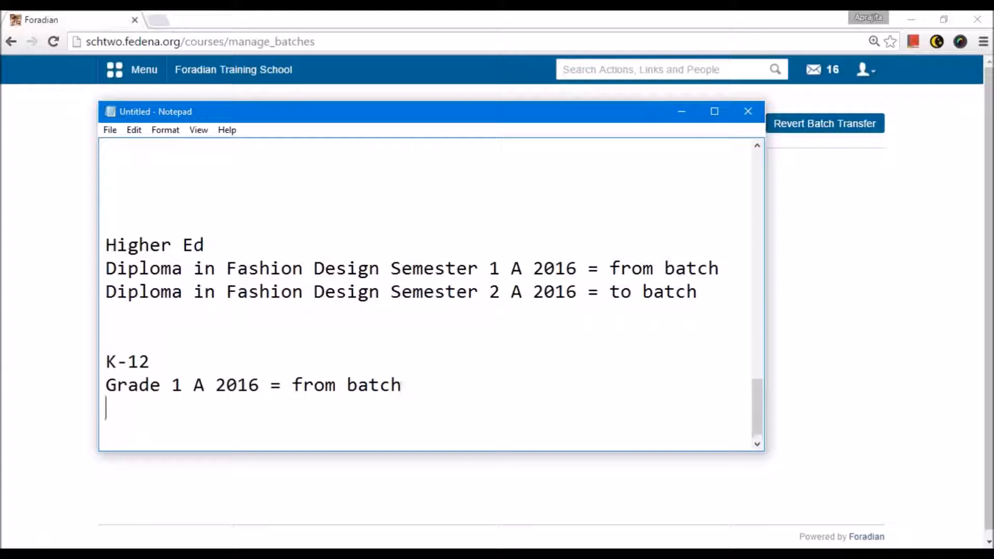
# Copy the Grade 1 entry to the line below and edit it to read "Grade 2 A 2016 = to batch".
pyautogui.moveTo(258, 385); pyautogui.dragTo(71, 427)
pyautogui.hotkey('ctrl', 'c')
pyautogui.press('Down')
pyautogui.hotkey('ctrl', 'v')
pyautogui.click(182, 408)
pyautogui.press('BackSpace')
pyautogui.write('2')
pyautogui.click(284, 410)
pyautogui.write('= to batch')
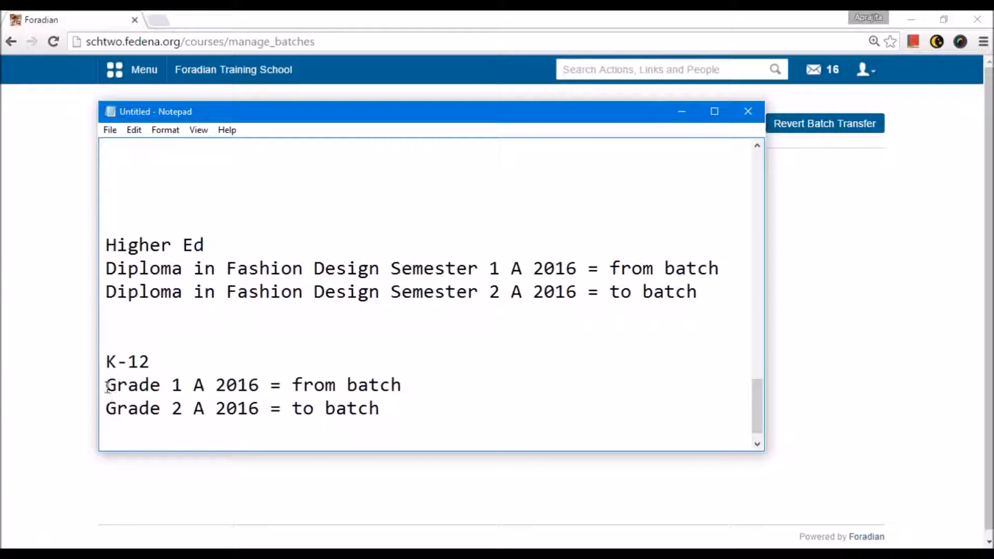
# Switch back to Fedena in the browser and open the Batch transfer page from Manage Batch in the configuration.
pyautogui.click(149, 274)
pyautogui.click(71, 299)
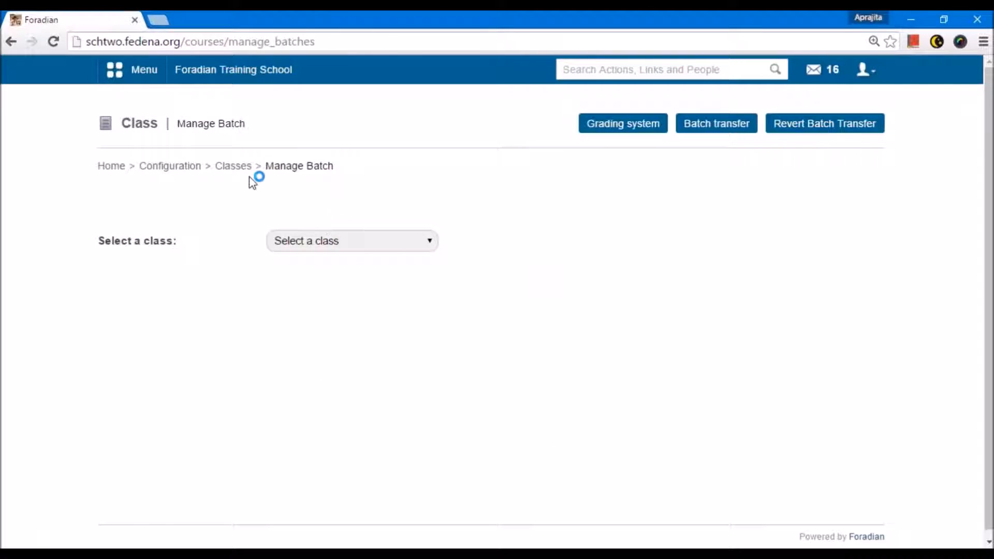
pyautogui.click(170, 166)
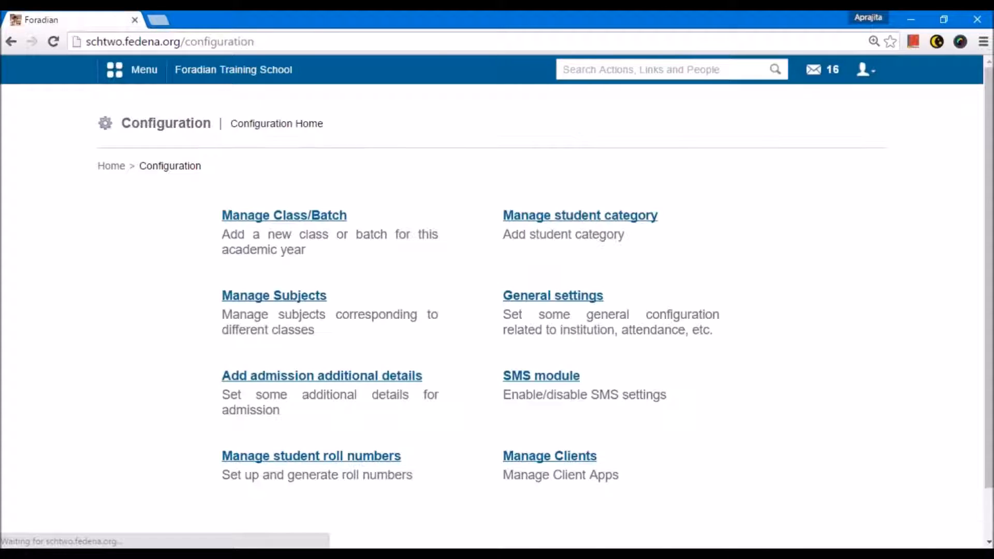
pyautogui.click(275, 220)
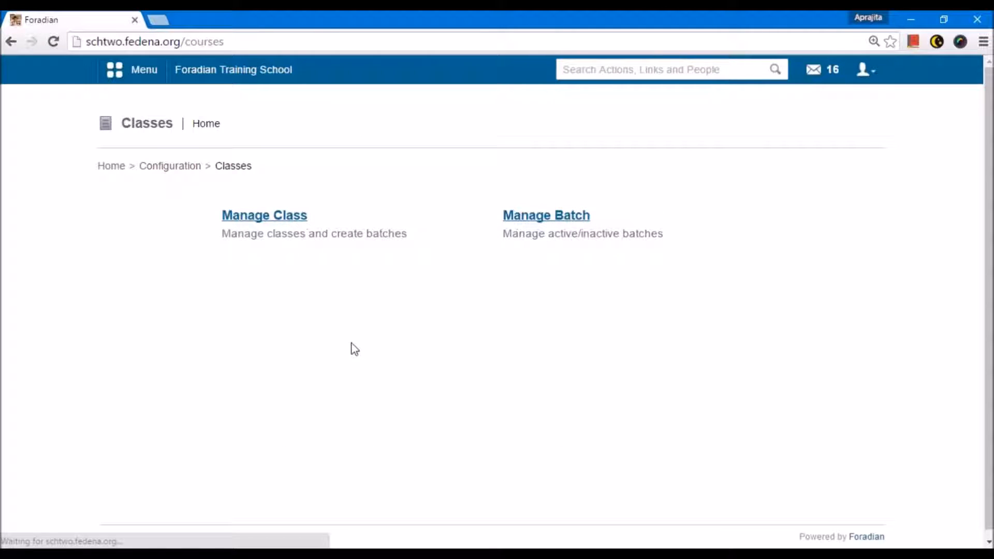
pyautogui.click(513, 228)
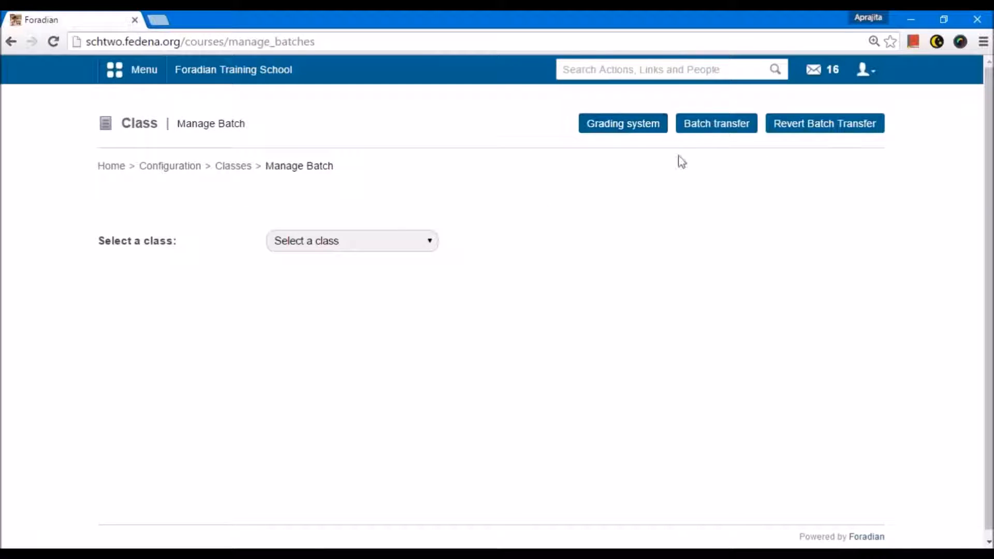
pyautogui.click(716, 123)
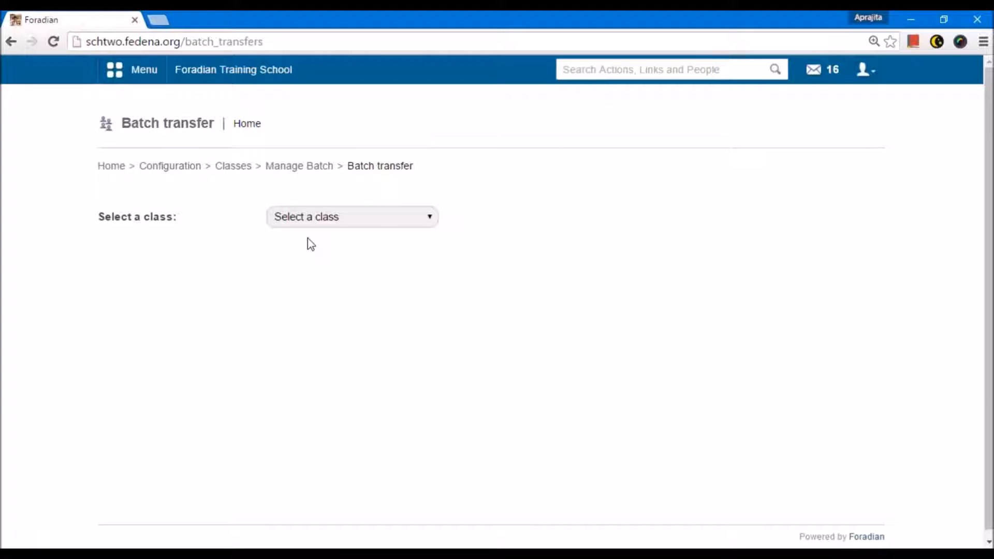
# Switch to Notepad, highlight "from batch" on the Semester 1 line, and return to the batch transfer page in the browser.
pyautogui.click(207, 546)
pyautogui.moveTo(613, 267); pyautogui.dragTo(744, 270)
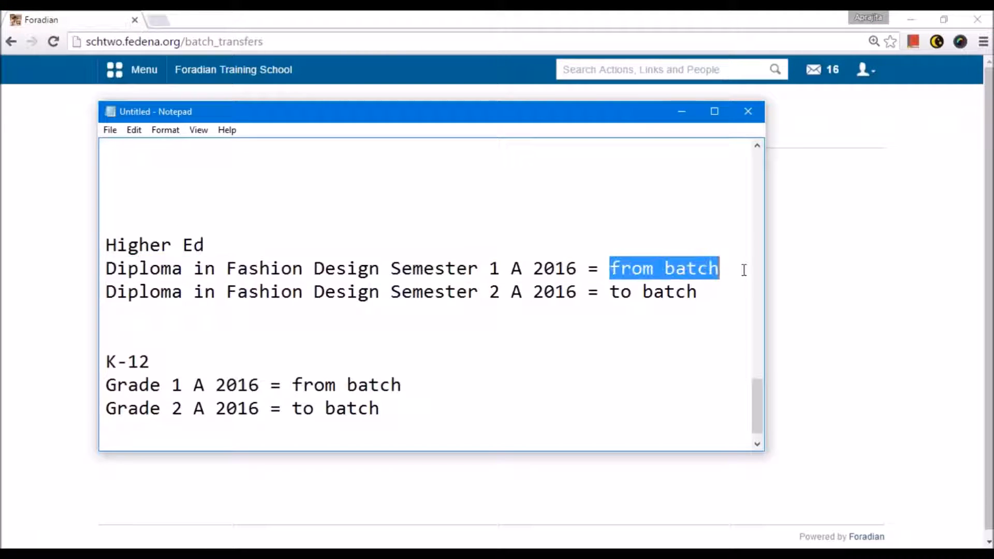
pyautogui.click(832, 302)
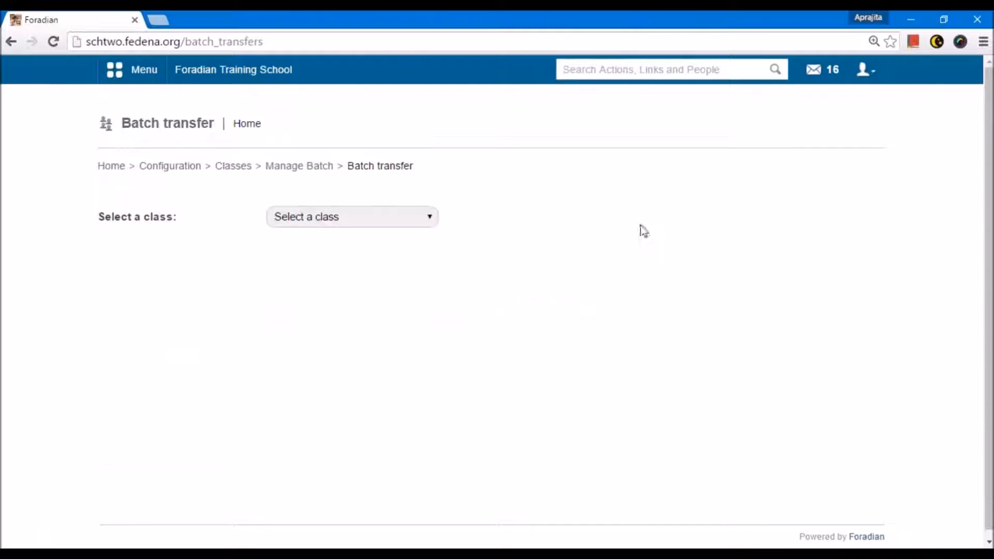
# Choose the class Diploma in Fashion Design Semester 1 and open the batch transfer for its A 2016 batch.
pyautogui.click(335, 217)
pyautogui.scroll(-10, 364, 328)
pyautogui.scroll(-5, 366, 329)
pyautogui.scroll(15, 364, 337)
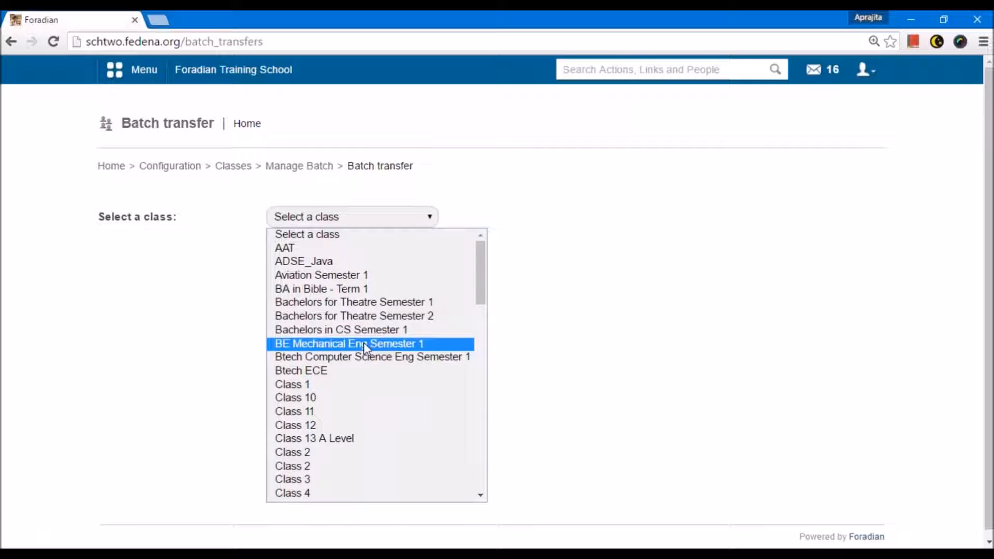
pyautogui.scroll(-9, 363, 343)
pyautogui.scroll(3, 345, 254)
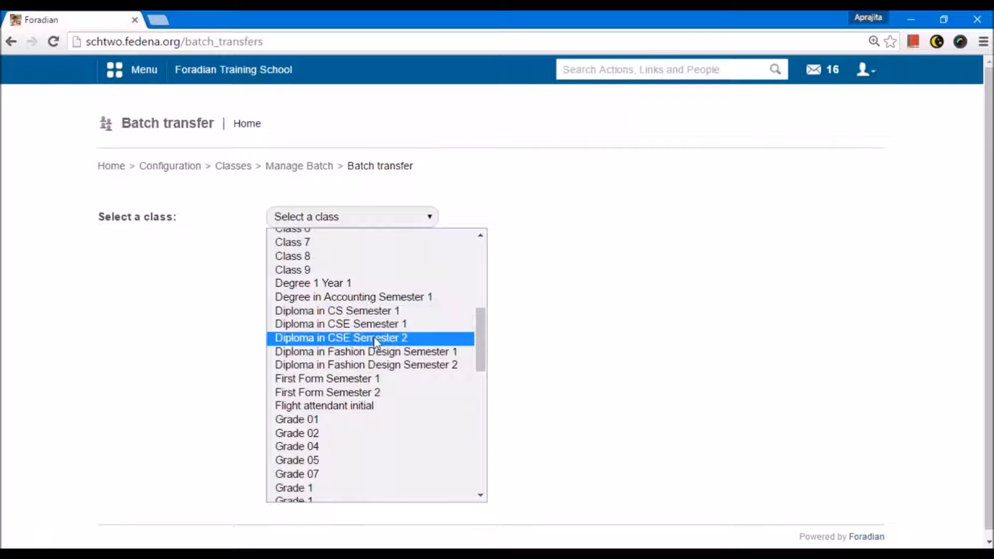
pyautogui.click(374, 353)
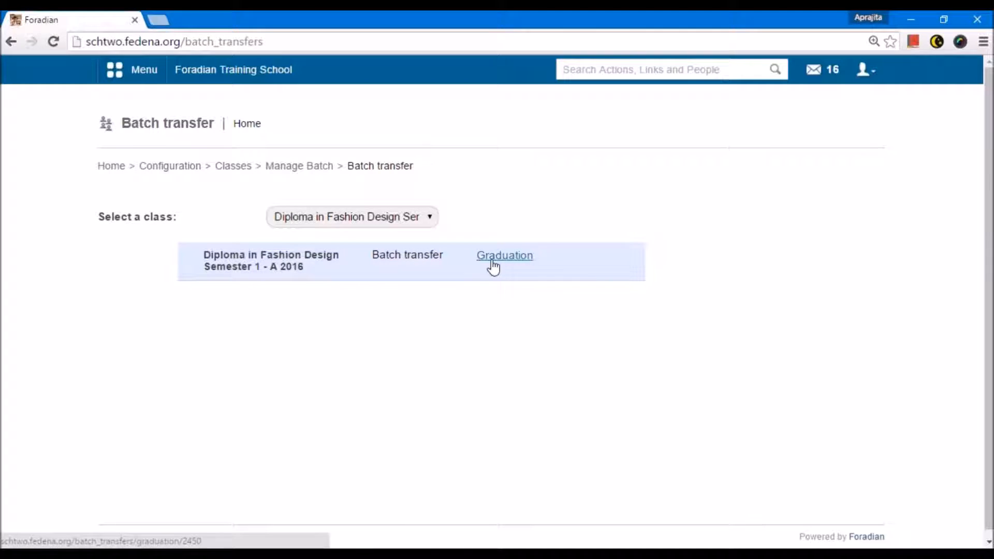
pyautogui.doubleClick(257, 266)
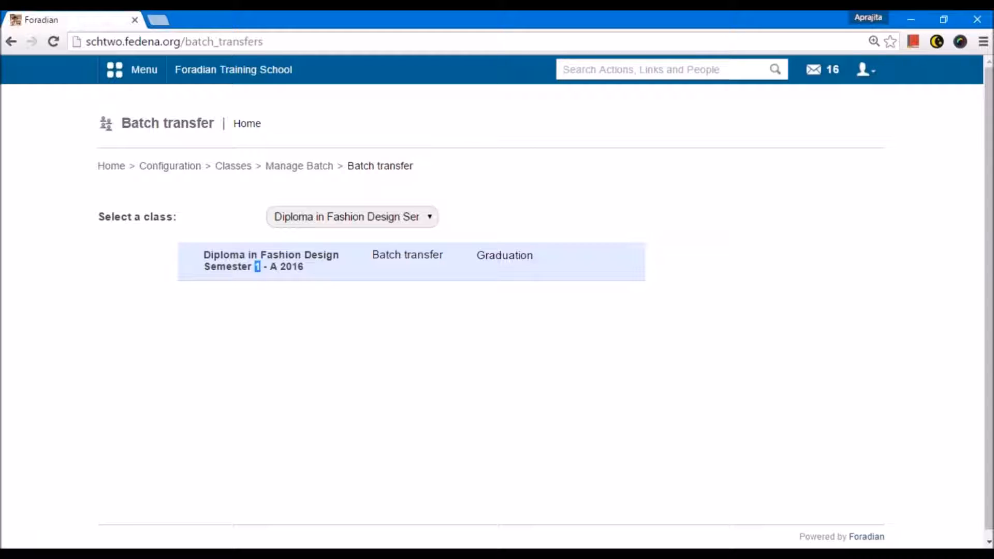
pyautogui.click(496, 257)
pyautogui.click(409, 256)
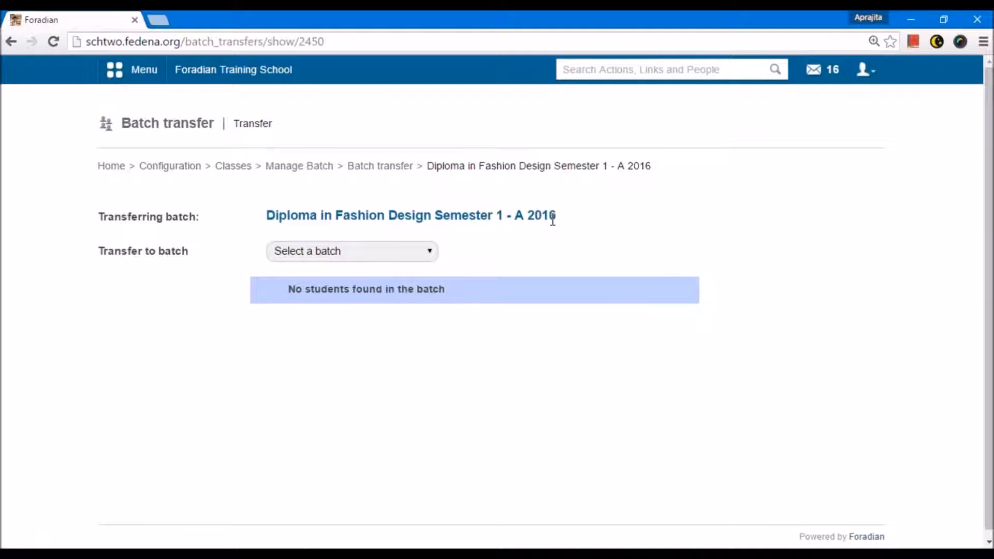
# Choose Diploma in Fashion Design Semester 2 - A 2016 as the destination batch and highlight the transferring batch's name.
pyautogui.click(373, 256)
pyautogui.scroll(-10, 383, 311)
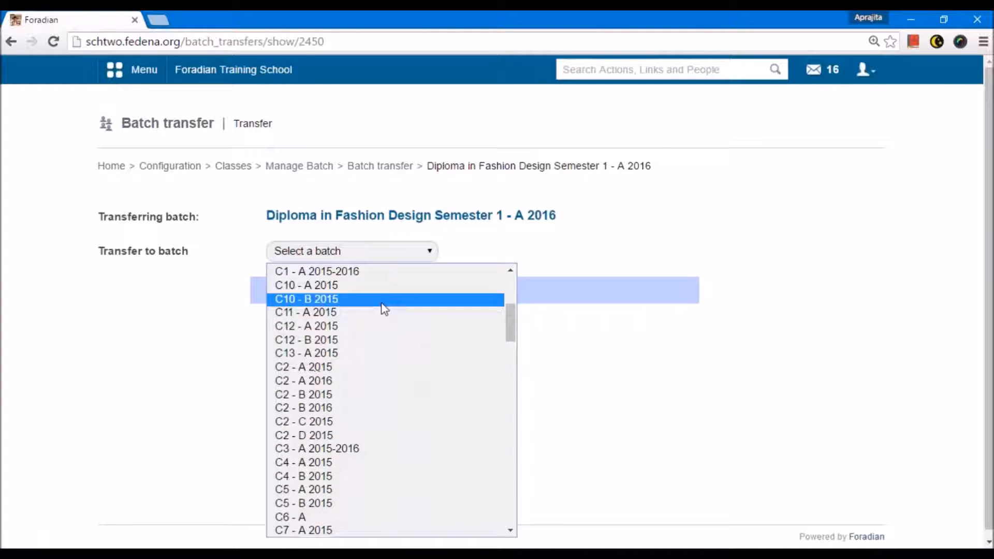
pyautogui.scroll(-1, 388, 313)
pyautogui.scroll(5, 396, 363)
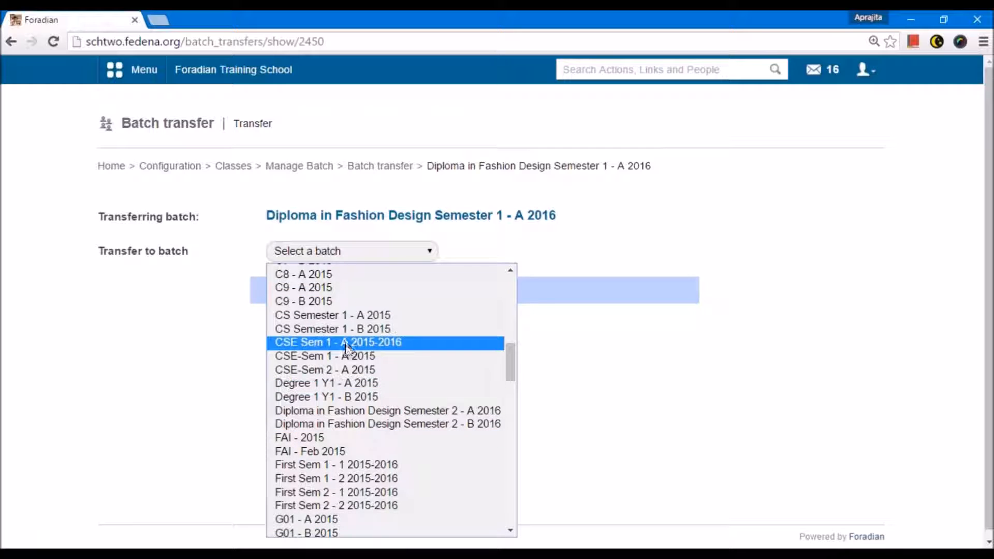
pyautogui.click(369, 412)
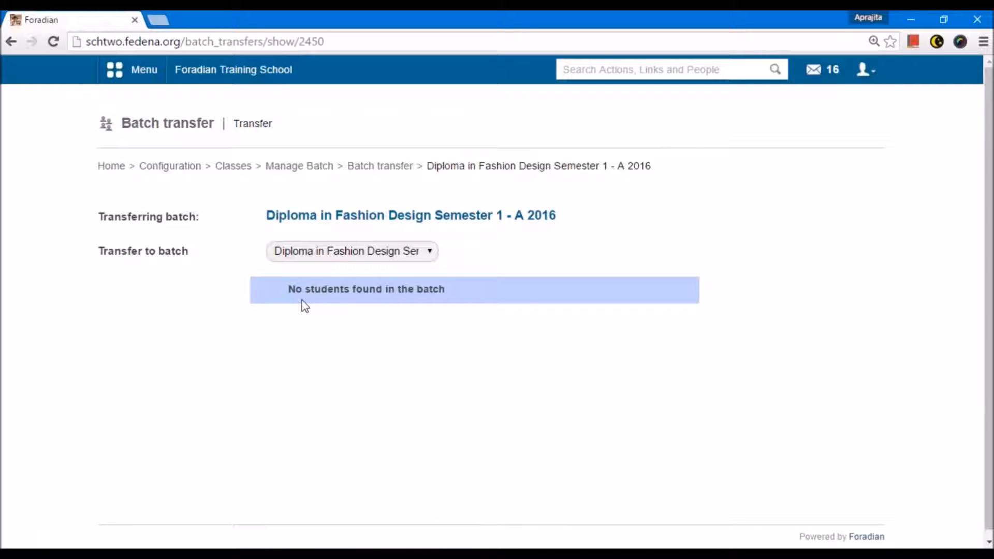
pyautogui.moveTo(265, 215); pyautogui.dragTo(557, 215)
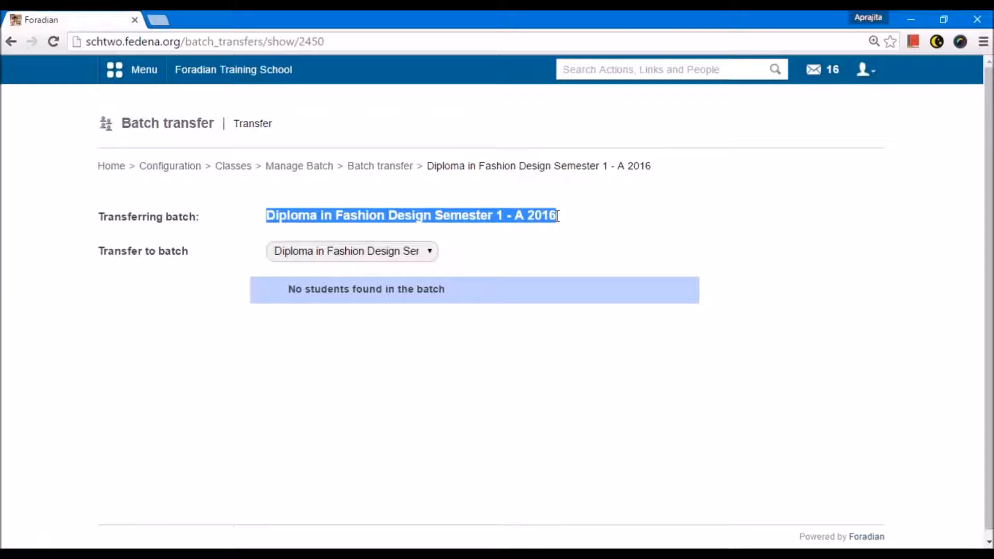
pyautogui.click(538, 251)
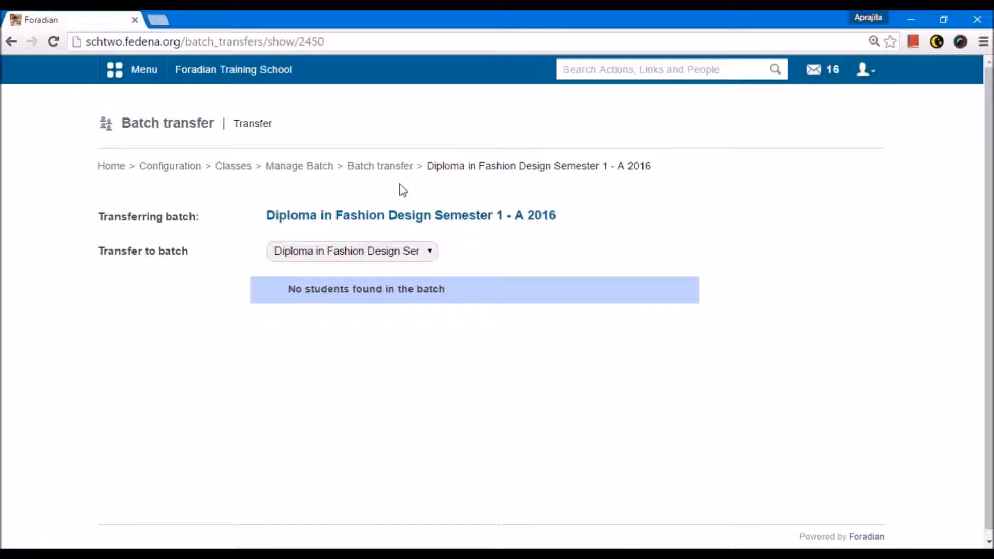
# Return to the class selection, choose Bachelors for Theatre Semester 1, and open the batch transfer for Theatre - Semester 1 - A 2015.
pyautogui.click(359, 168)
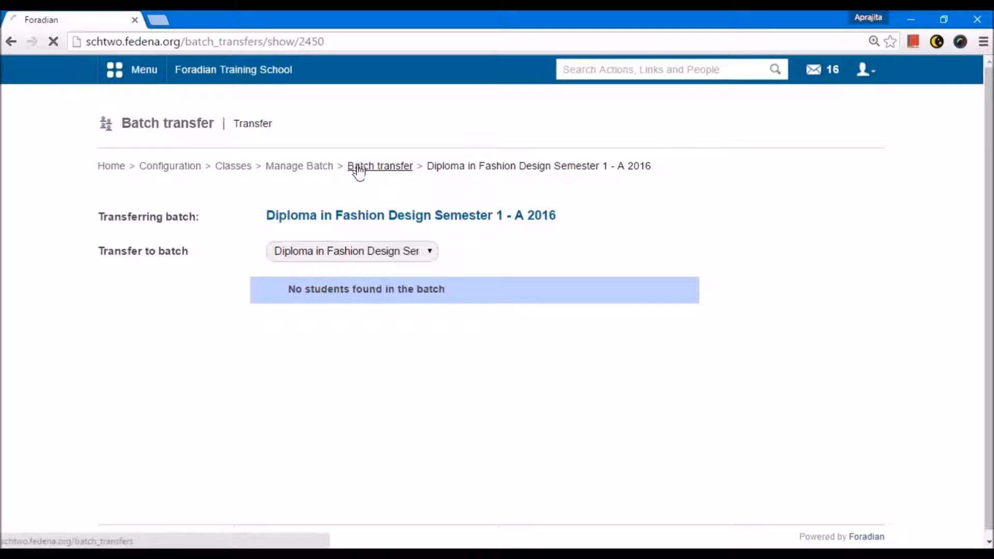
pyautogui.click(315, 221)
pyautogui.click(339, 292)
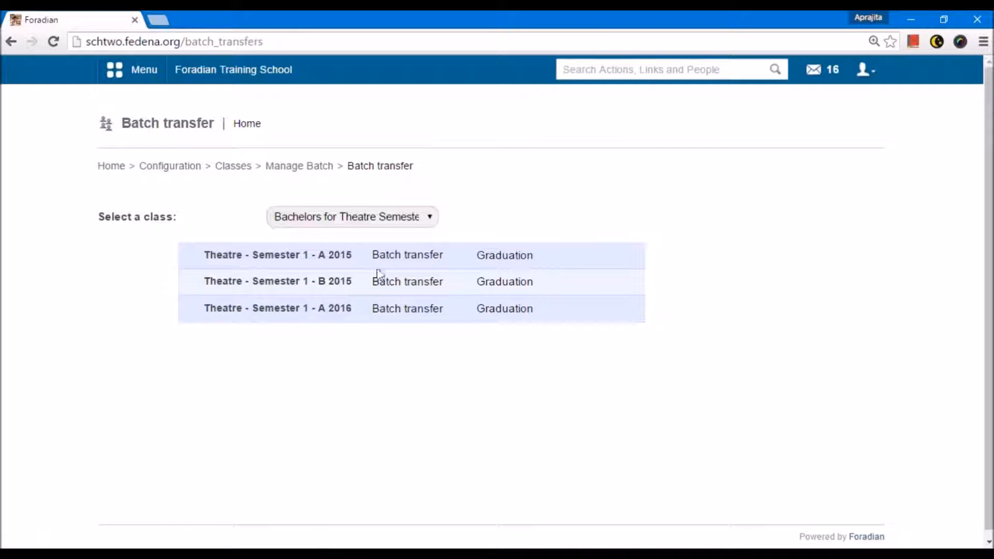
pyautogui.click(388, 256)
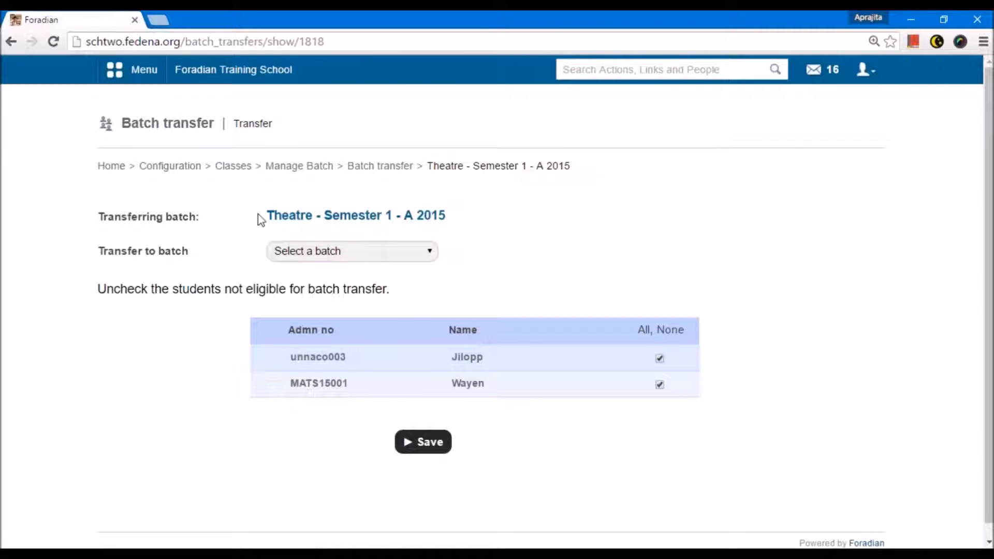
# Choose BECE - Semester 1 as the destination batch and uncheck the first listed student as not eligible for transfer.
pyautogui.click(345, 253)
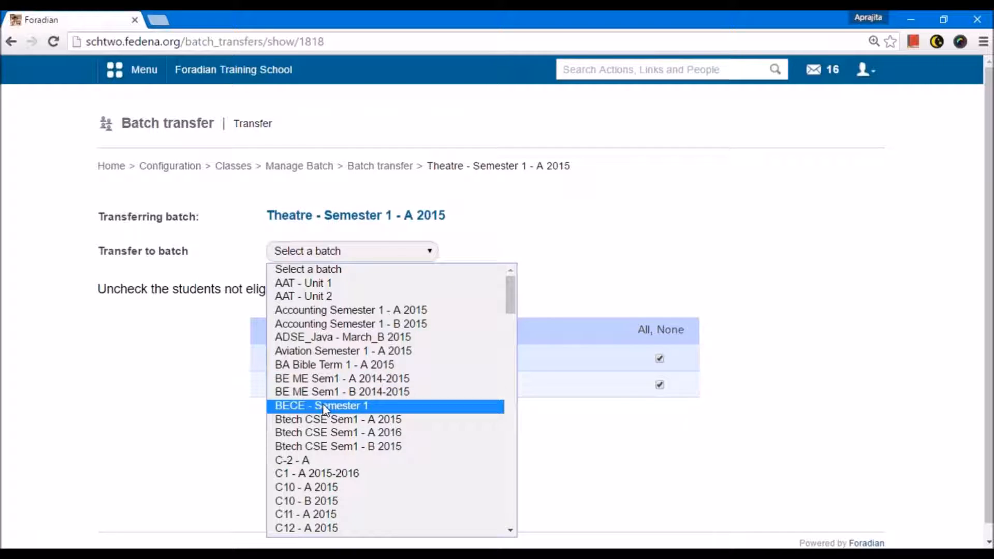
pyautogui.click(324, 408)
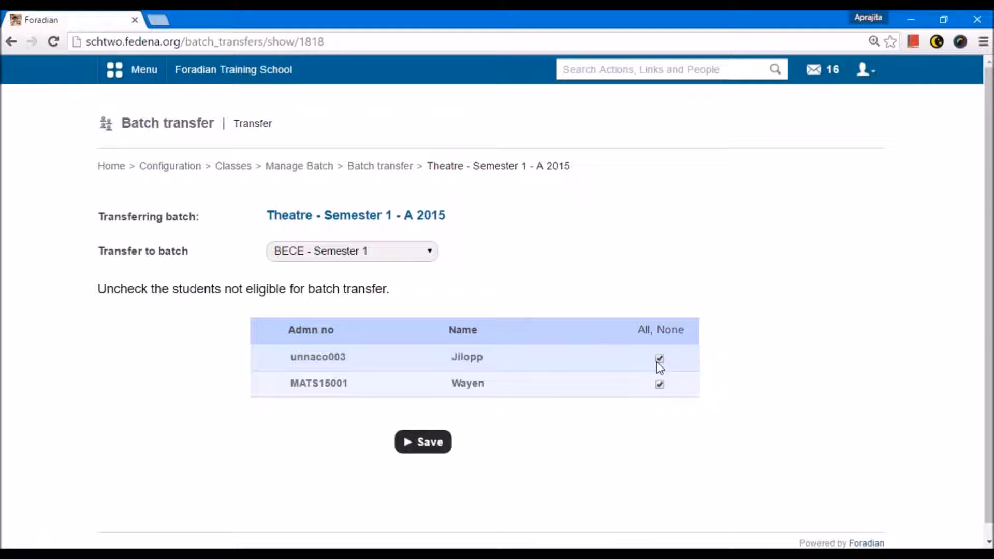
pyautogui.moveTo(273, 210); pyautogui.dragTo(446, 215)
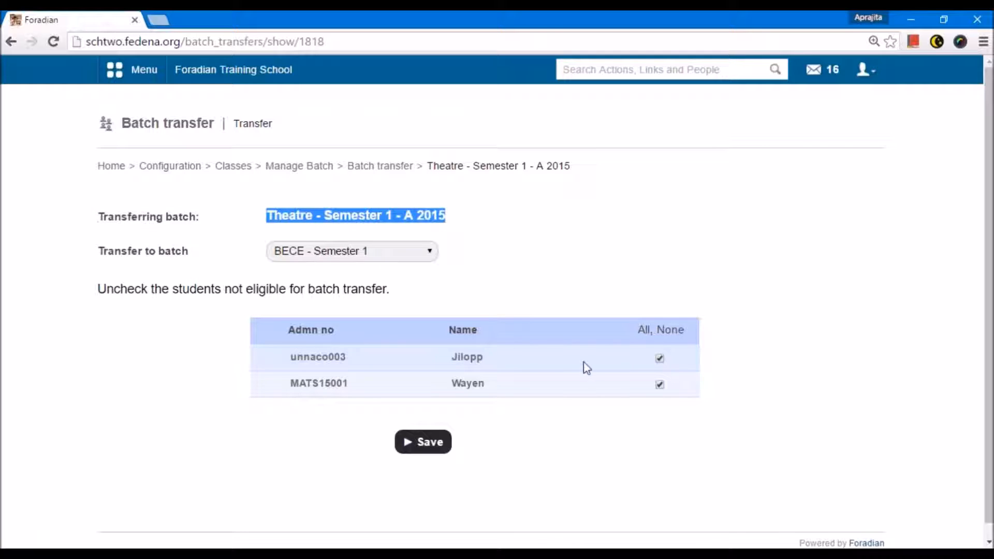
pyautogui.click(659, 358)
pyautogui.moveTo(267, 214); pyautogui.dragTo(446, 214)
pyautogui.moveTo(266, 224); pyautogui.dragTo(430, 211)
pyautogui.click(375, 254)
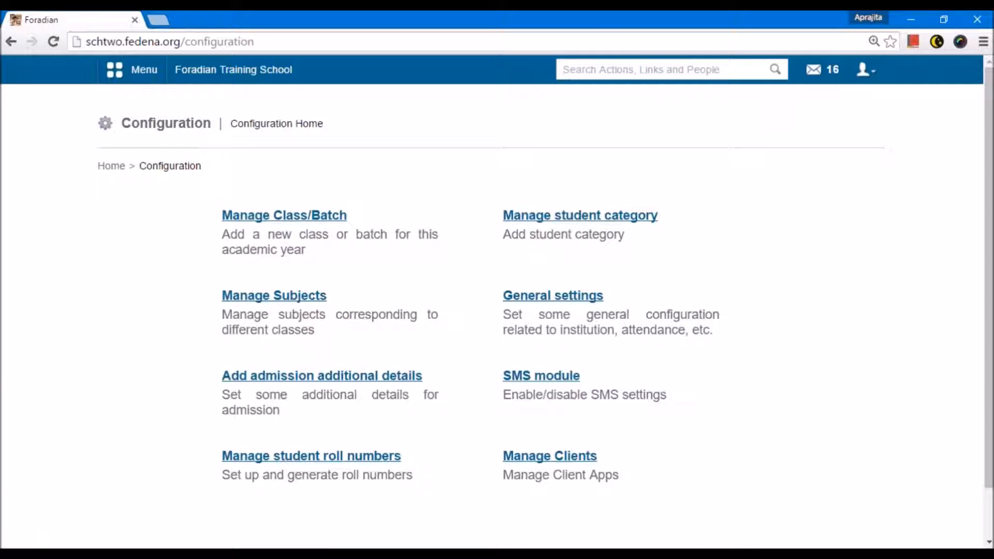
# Review the from-batch and to-batch notes for Higher Ed and K-12 in Notepad, and return to the configuration page in the browser.
pyautogui.click(293, 554)
pyautogui.scroll(-1, 294, 432)
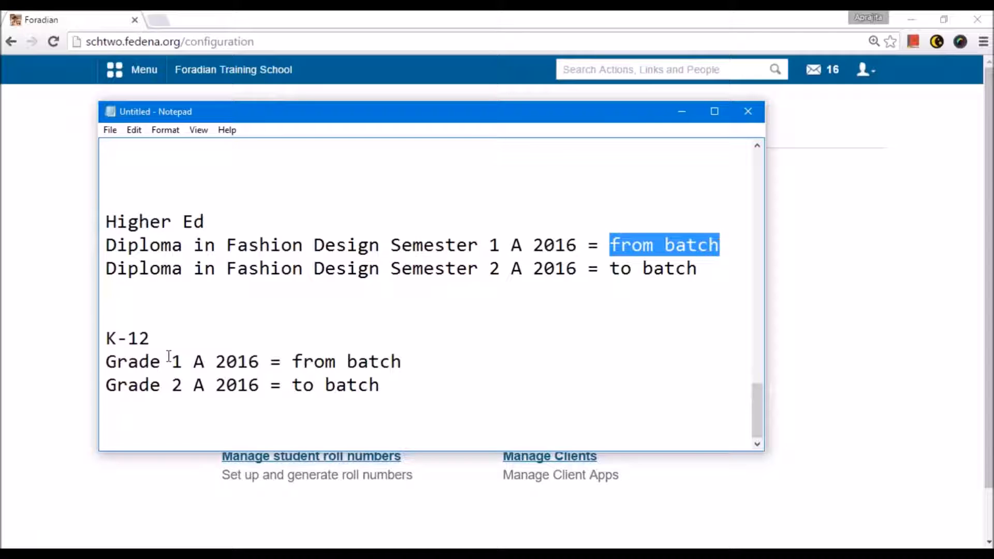
pyautogui.click(56, 361)
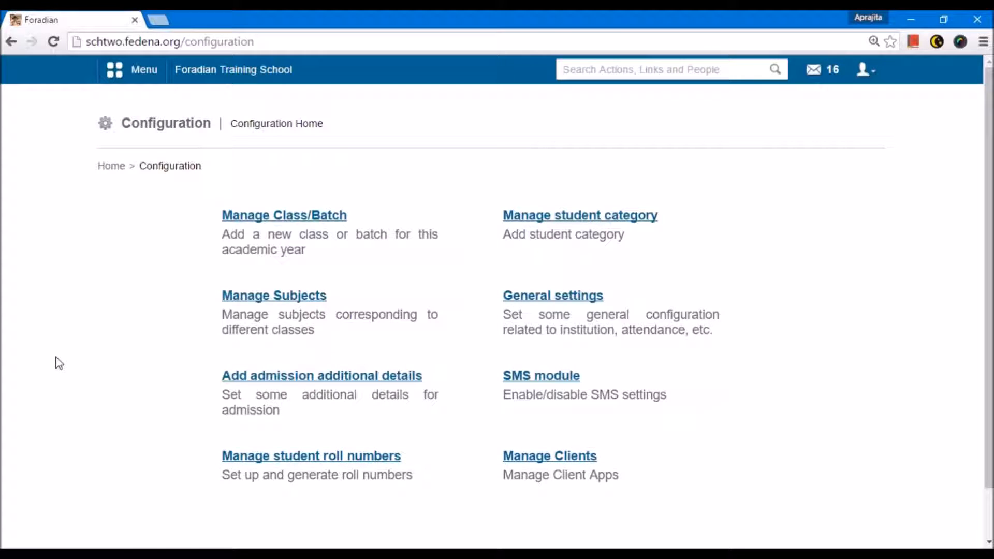